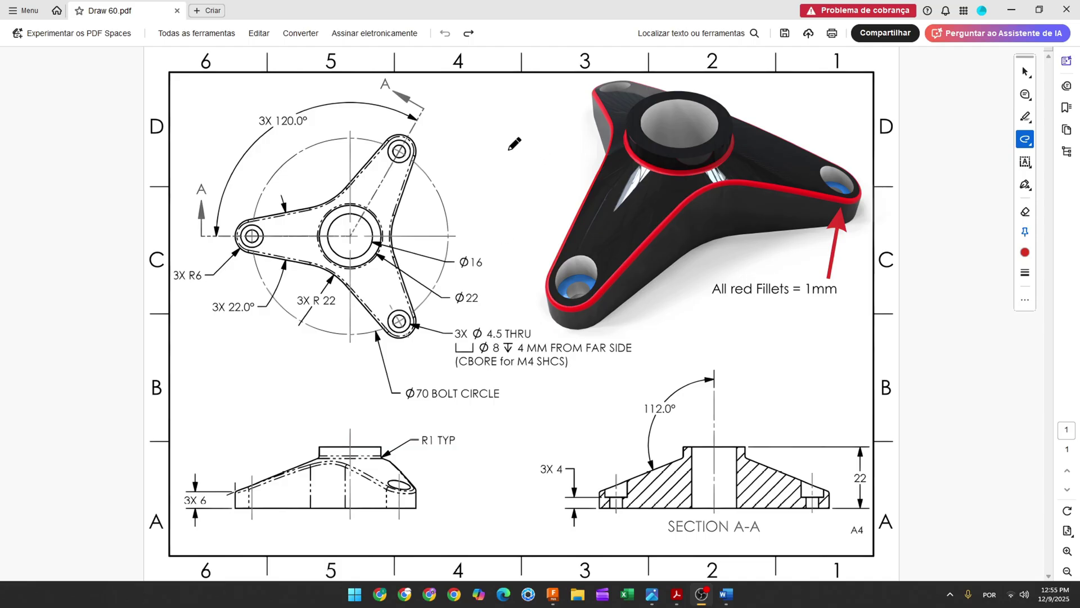
Mark up the part drawing in red: arrows to the 3D image and top view, the central circles, and strikethroughs over Ø16 and Ø22
drag(483, 164, 574, 169)
mouse_move(187, 108)
mouse_down()
mouse_move(230, 159)
mouse_move(231, 133)
mouse_move(219, 159)
mouse_up()
ctrl+scroll(248, 228, up, 2)
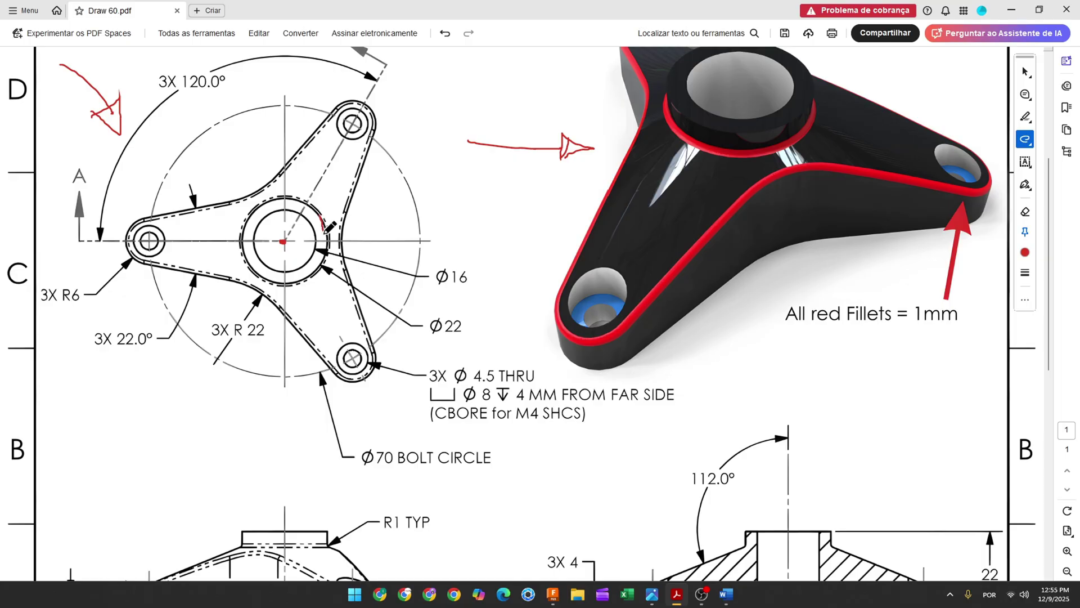
drag(313, 225, 317, 248)
drag(437, 280, 468, 275)
drag(430, 331, 457, 326)
Switch to Fusion, start a sketch on the horizontal plane and draw a 22 mm diameter circle centred on the origin
click(553, 597)
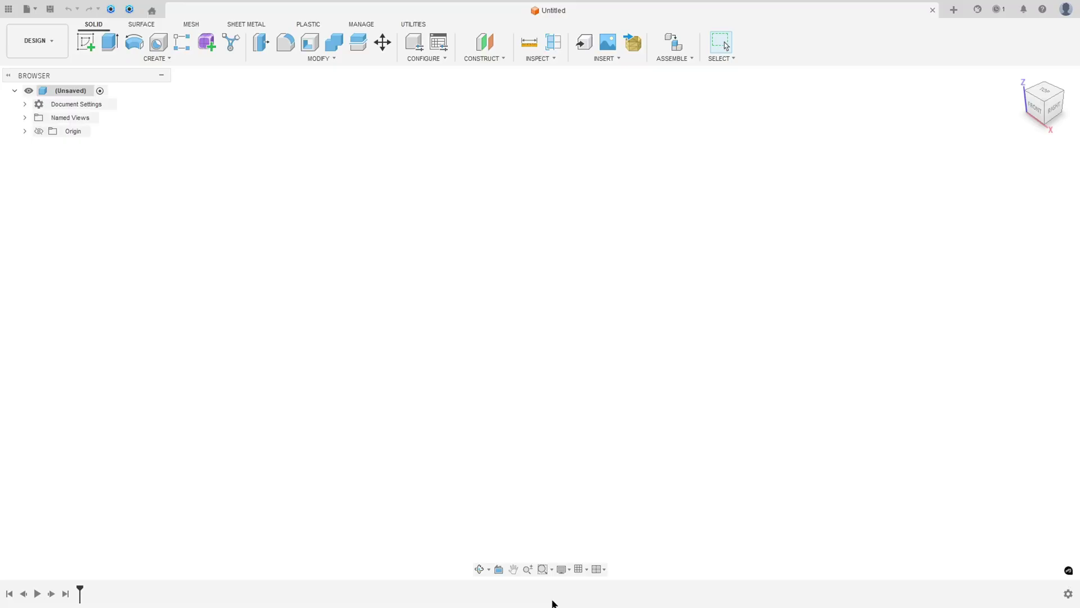
click(86, 42)
click(610, 323)
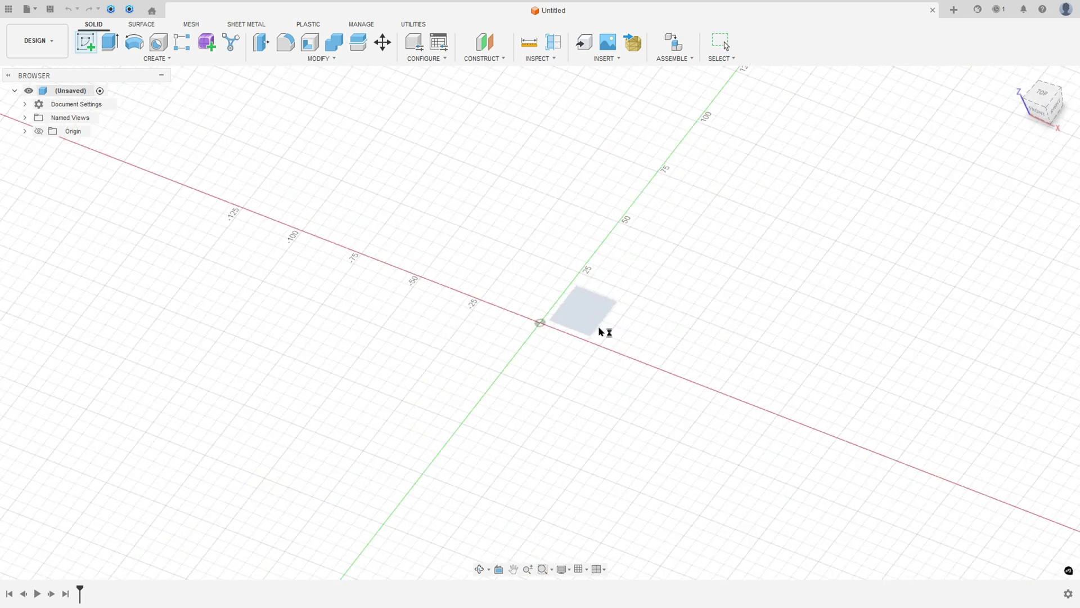
key(c)
scroll(555, 308, up, 3)
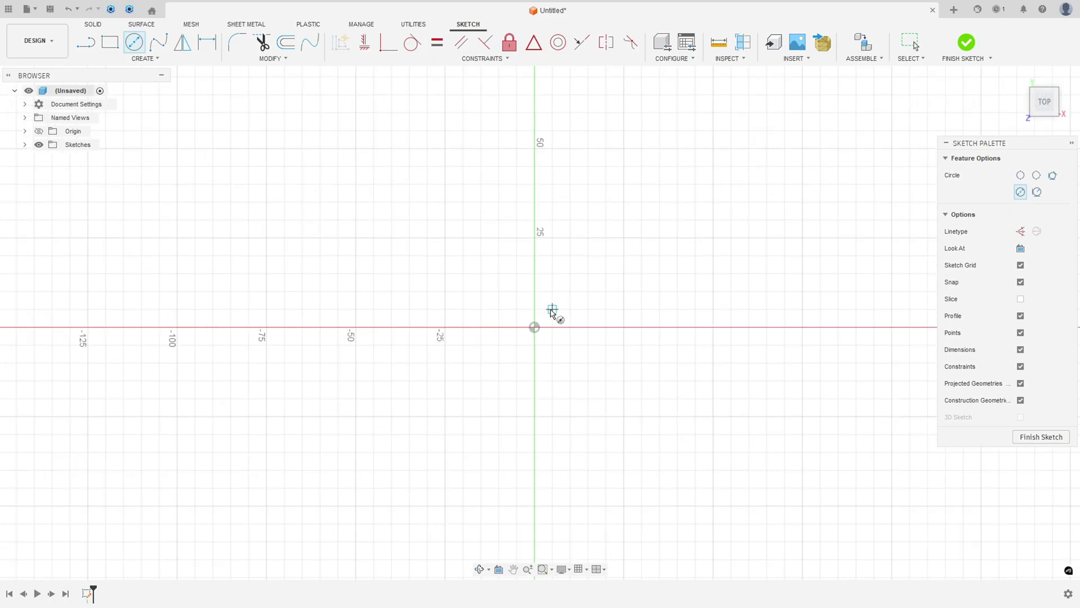
click(534, 330)
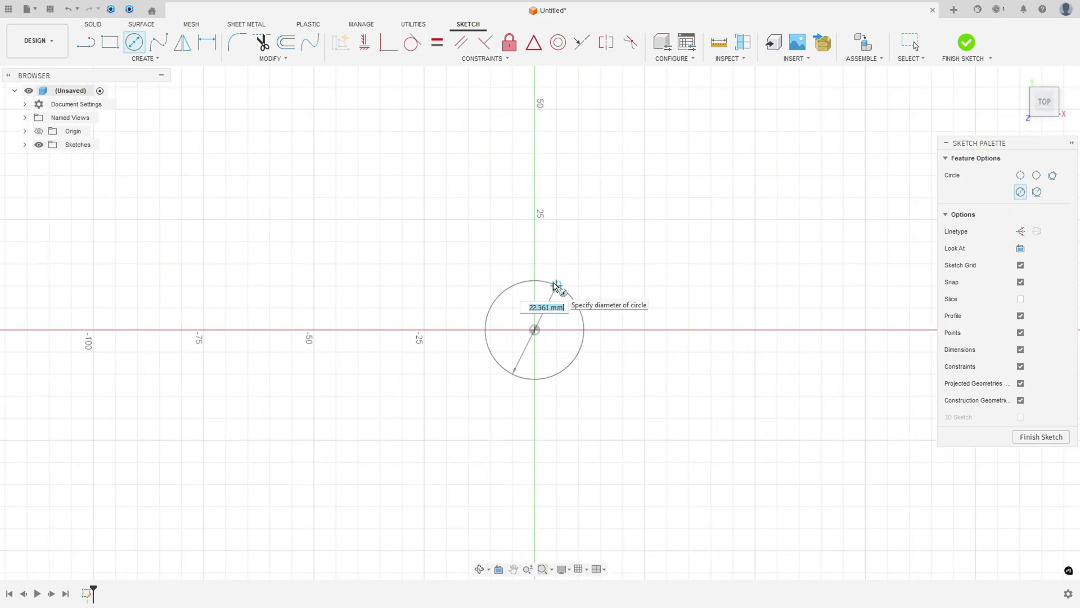
key(Return)
Draw a concentric 16 mm diameter circle at the origin and move both diameter dimensions outside the circles
click(534, 329)
text(16)
key(Return)
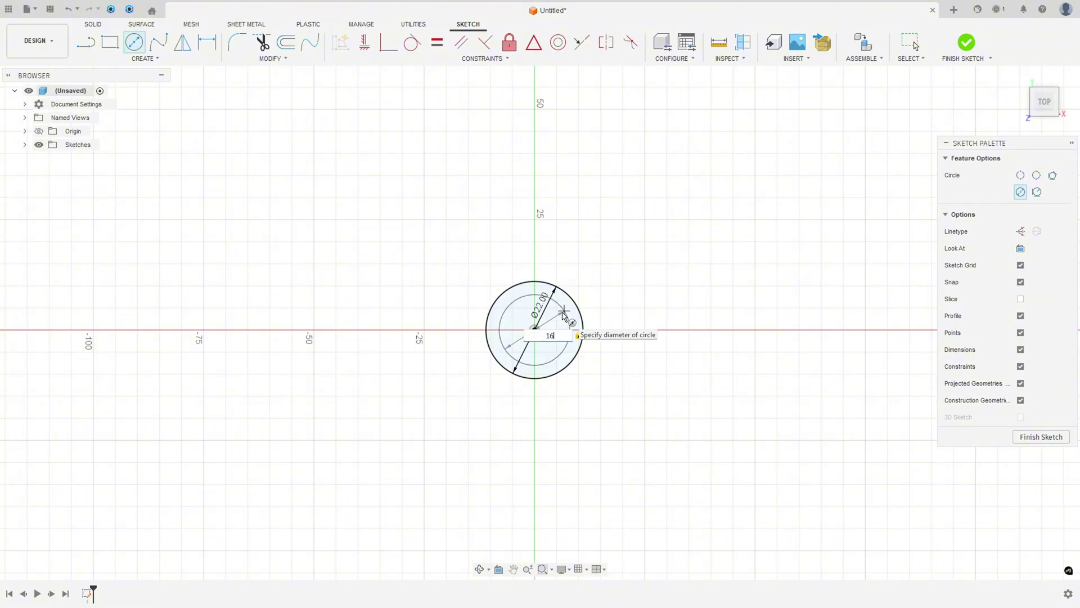
key(Escape)
drag(563, 317, 639, 299)
drag(559, 315, 639, 330)
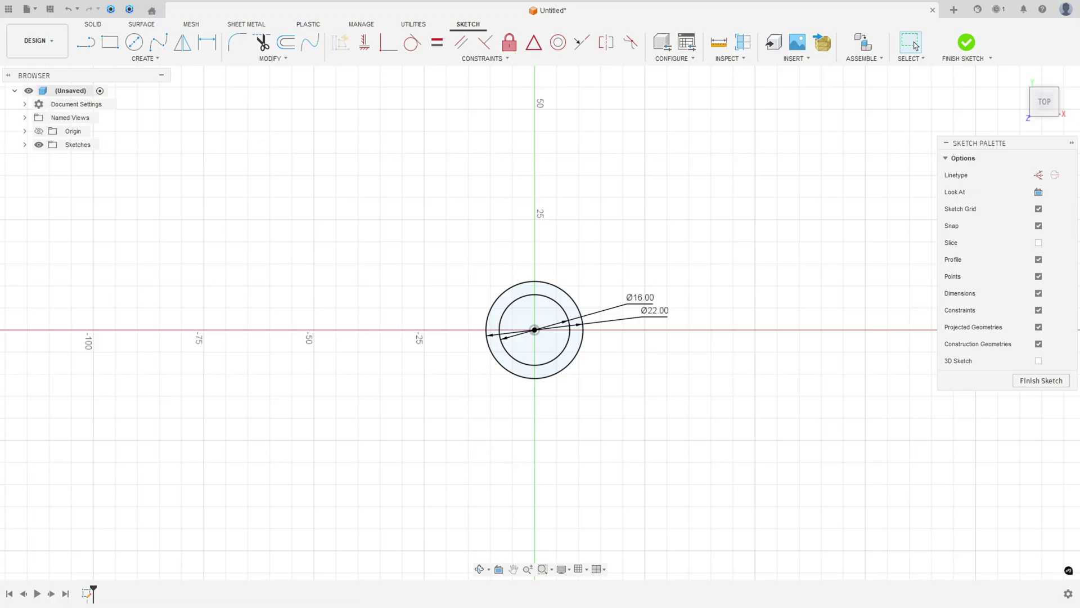
Switch to Draw 60.pdf, trace the left arm's centreline and end arc, strike out the Ø70 bolt circle, and note 35 and 12
key(alt+Tab)
drag(284, 241, 152, 238)
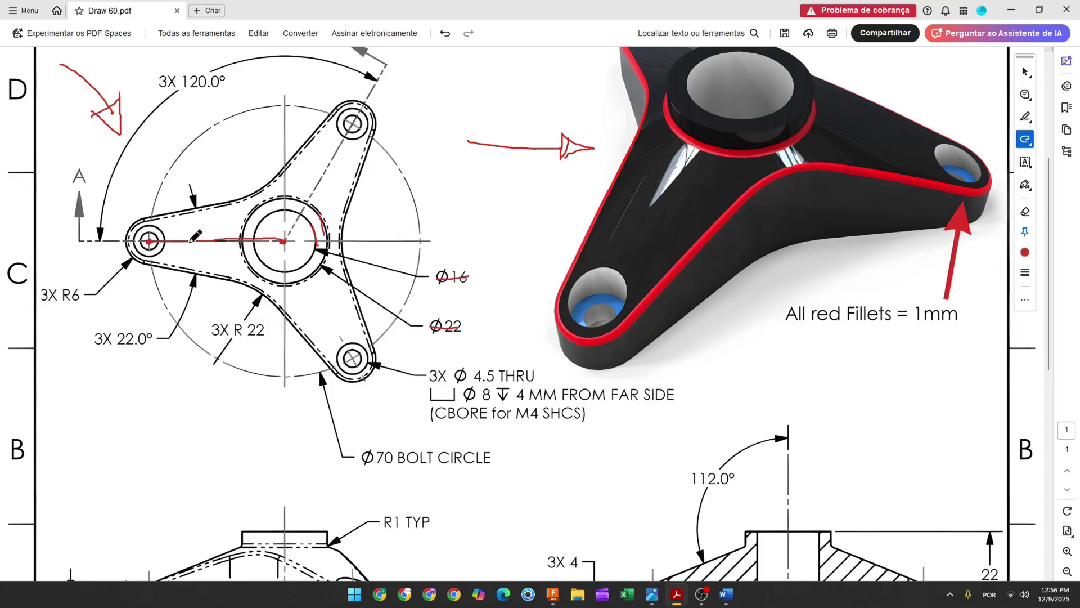
mouse_move(379, 475)
mouse_down()
mouse_move(373, 489)
mouse_move(406, 474)
mouse_move(410, 457)
mouse_move(481, 457)
mouse_up()
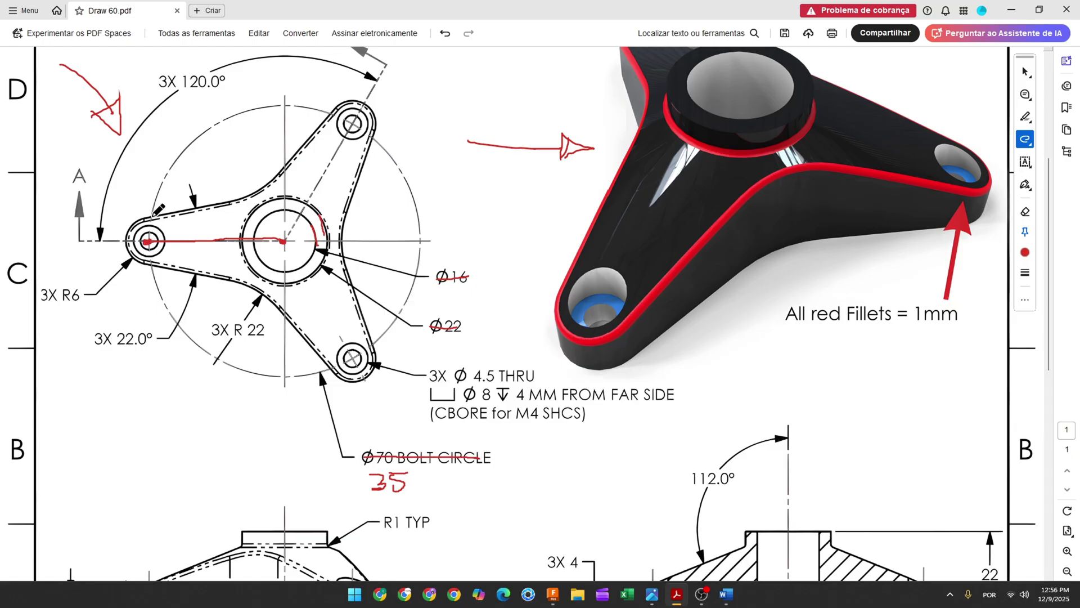
drag(130, 238, 159, 269)
mouse_move(64, 309)
mouse_down()
mouse_move(67, 325)
mouse_move(83, 325)
mouse_up()
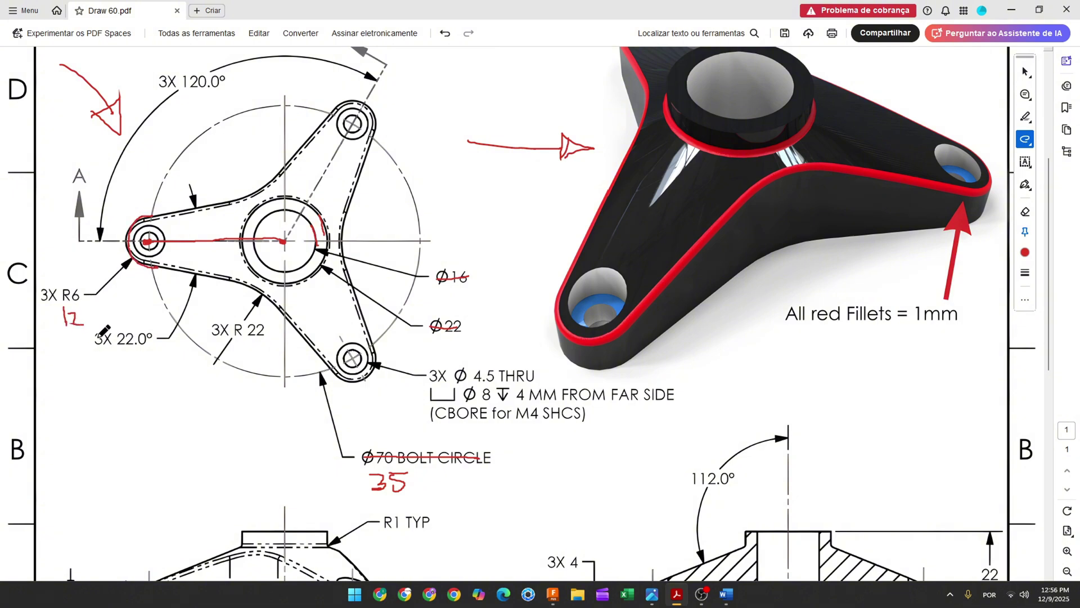
Switch to Fusion and draw a horizontal 35 mm construction line from the origin toward negative X
click(552, 593)
key(l)
click(1035, 175)
click(535, 330)
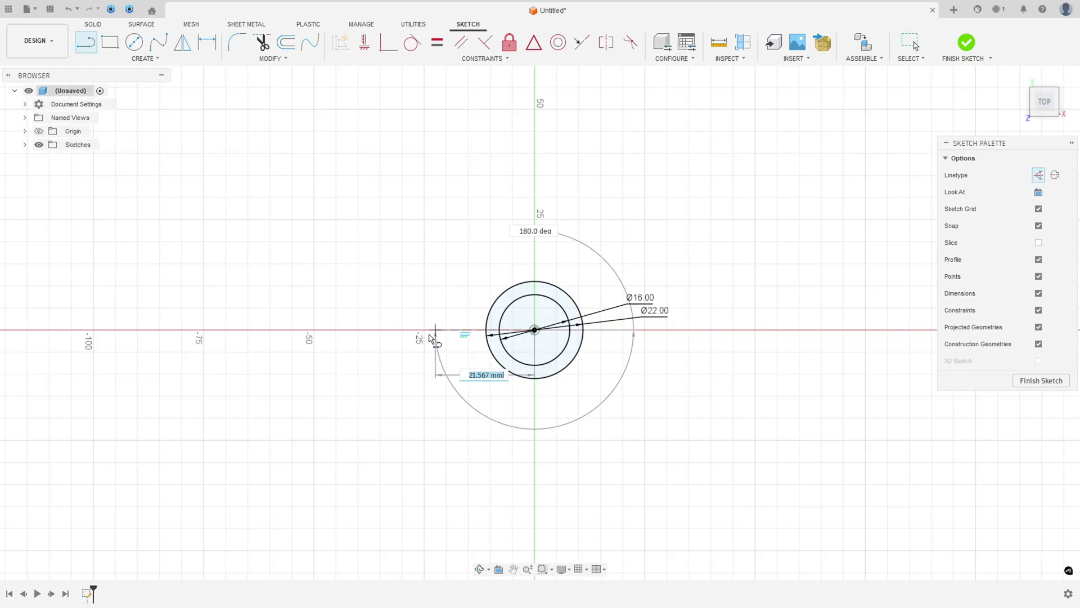
text(35)
key(Tab)
click(380, 330)
scroll(379, 331, up, 3)
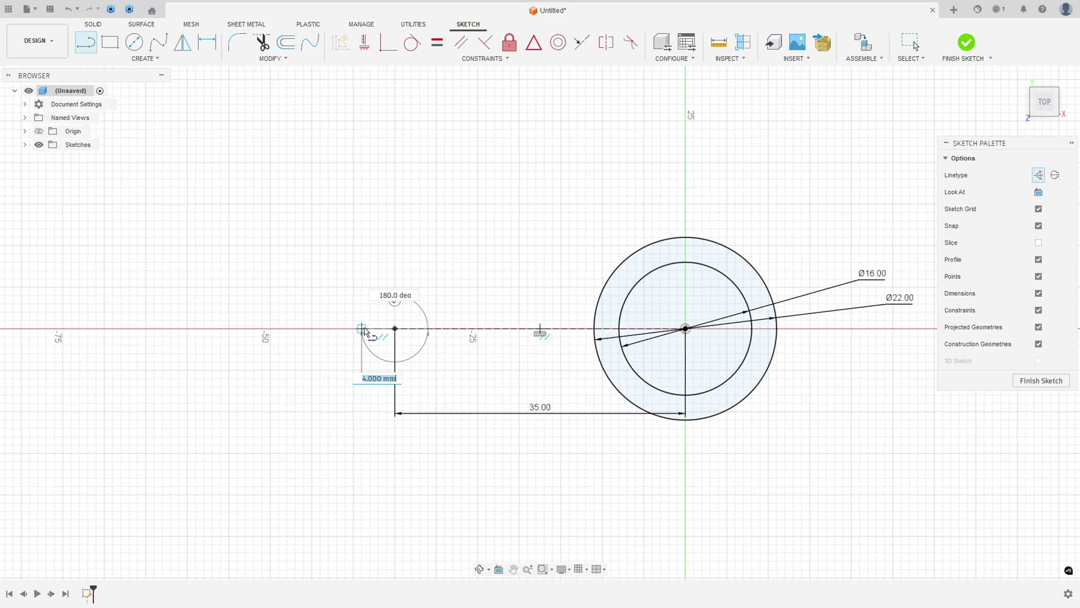
Draw a 12 mm diameter circle at the construction line's outer end and move the 12 mm and 35 mm dimensions clear of the geometry
click(134, 42)
click(1019, 232)
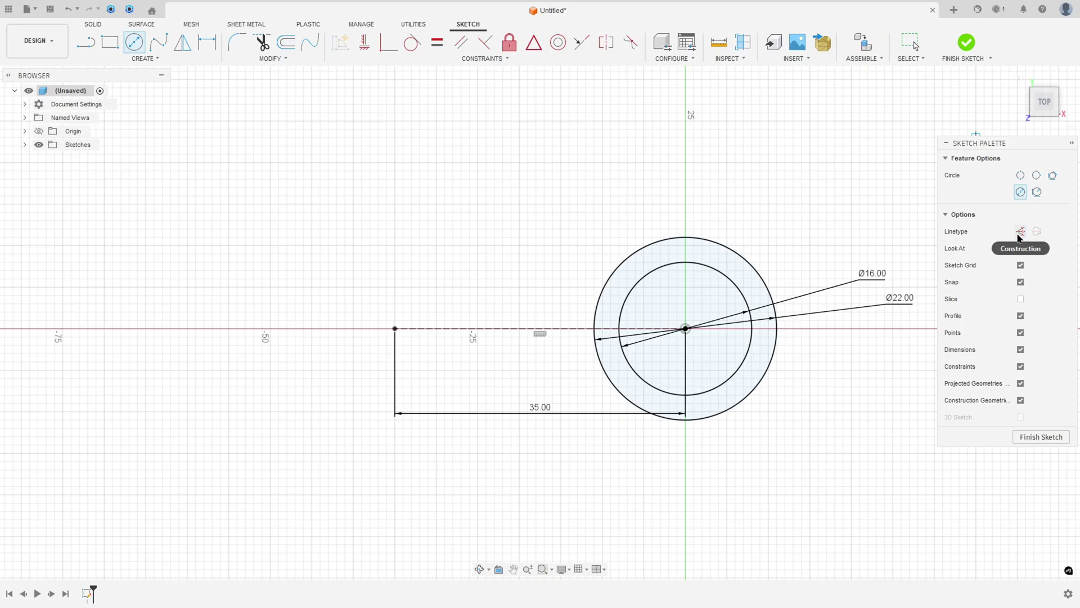
click(395, 328)
text(12)
key(Return)
key(Escape)
drag(401, 300, 293, 385)
drag(545, 415, 528, 502)
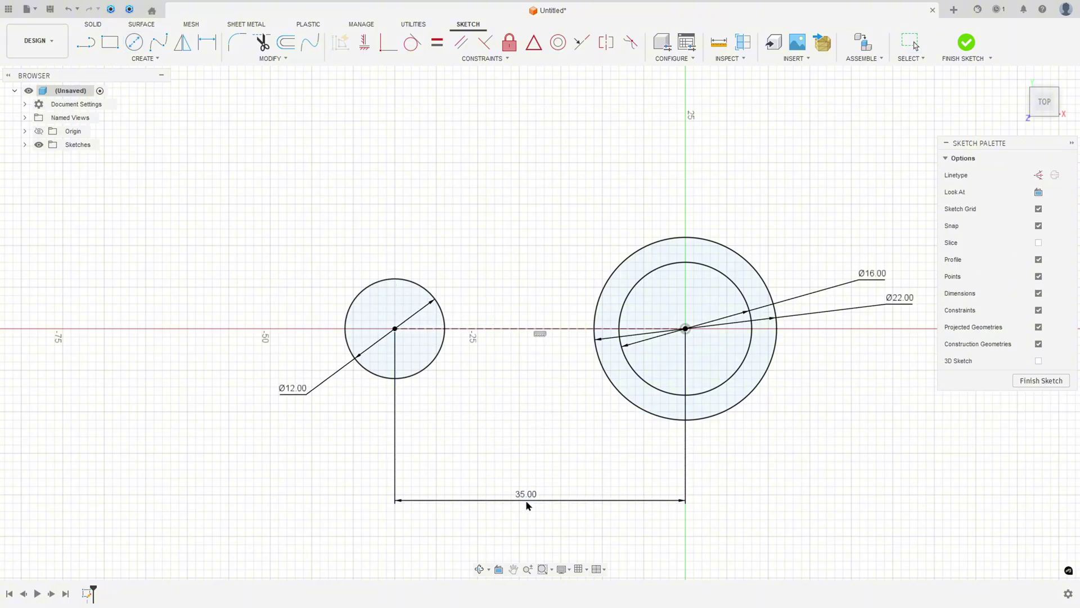
Switch to Draw 60.pdf, trace the left arm's two slanted edges, strike out the 22.0° callout, and mark the angle and tangent points
key(alt+Tab)
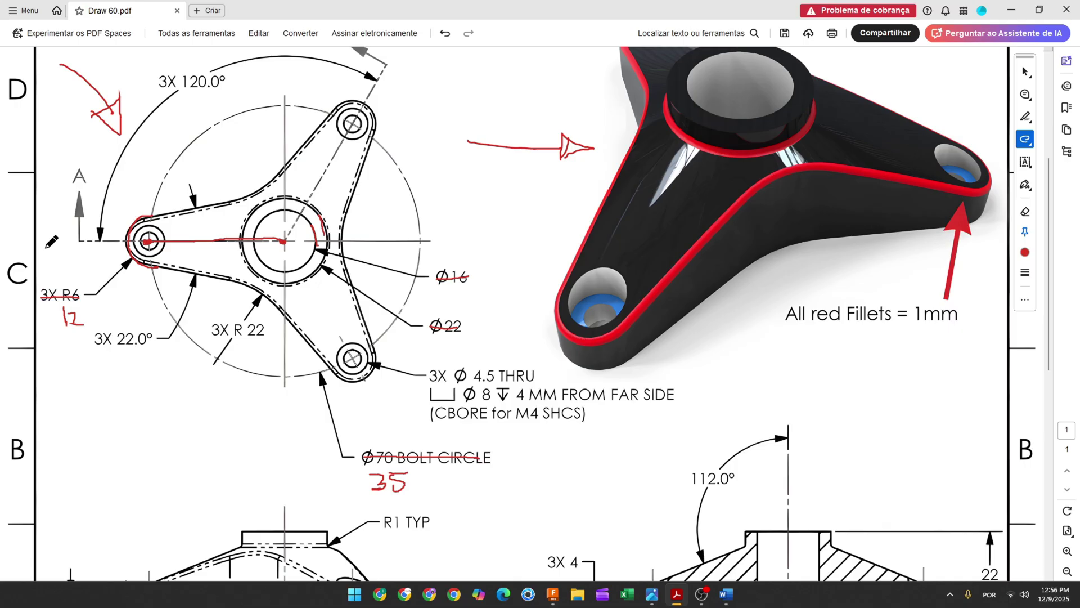
drag(156, 215, 284, 184)
drag(158, 265, 284, 295)
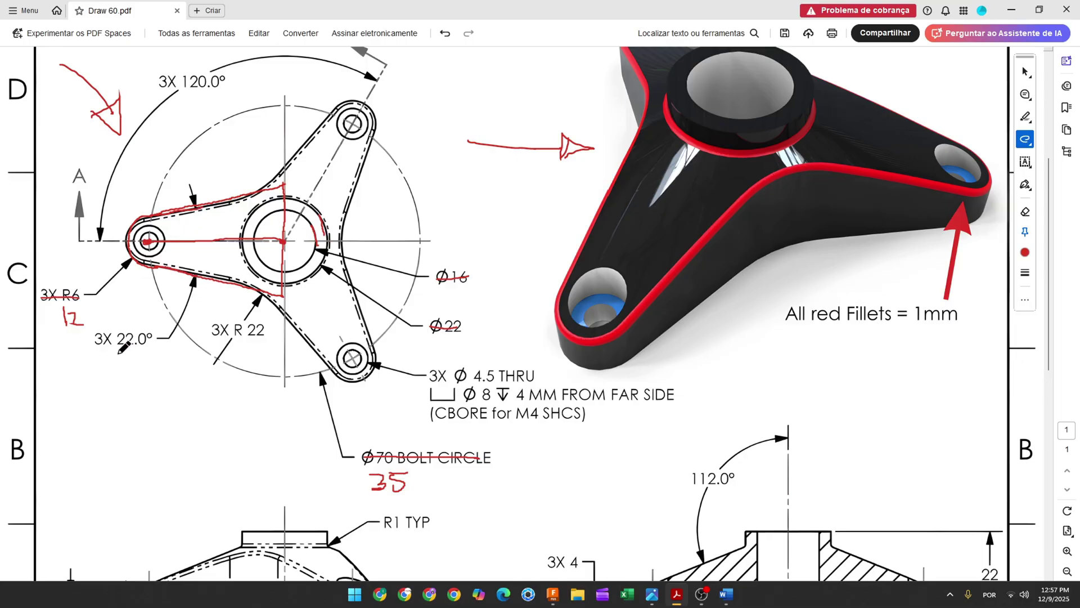
drag(119, 342, 154, 341)
drag(175, 260, 166, 279)
mouse_move(179, 201)
mouse_down()
mouse_move(164, 227)
mouse_move(140, 214)
mouse_move(128, 235)
mouse_up()
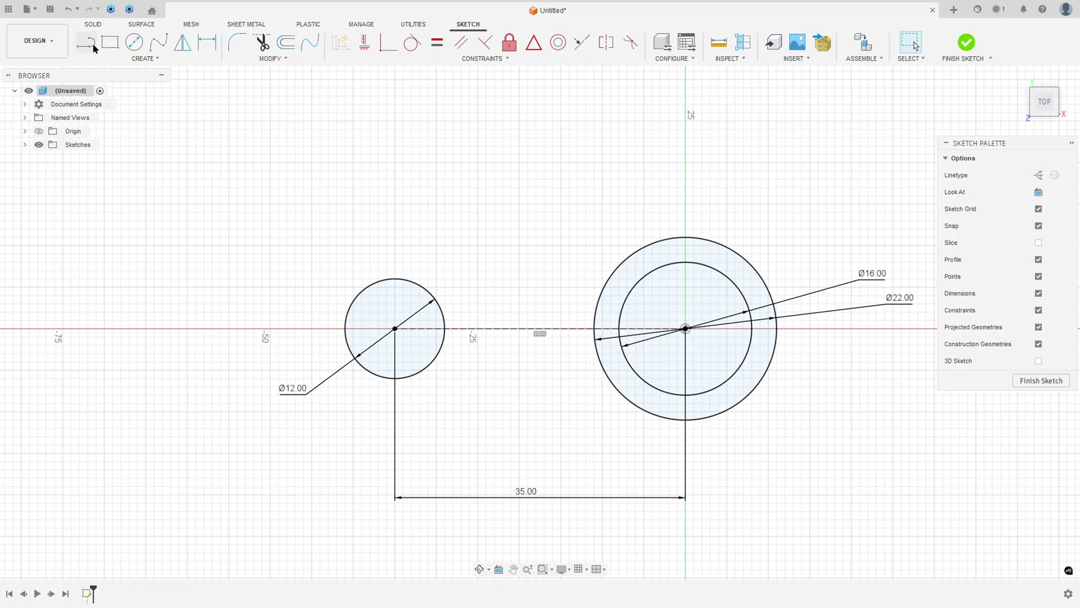
In Fusion, outline the arm with two slanted lines from the 12 mm circle joined by a vertical line about 35 mm long through the origin
click(90, 45)
click(383, 281)
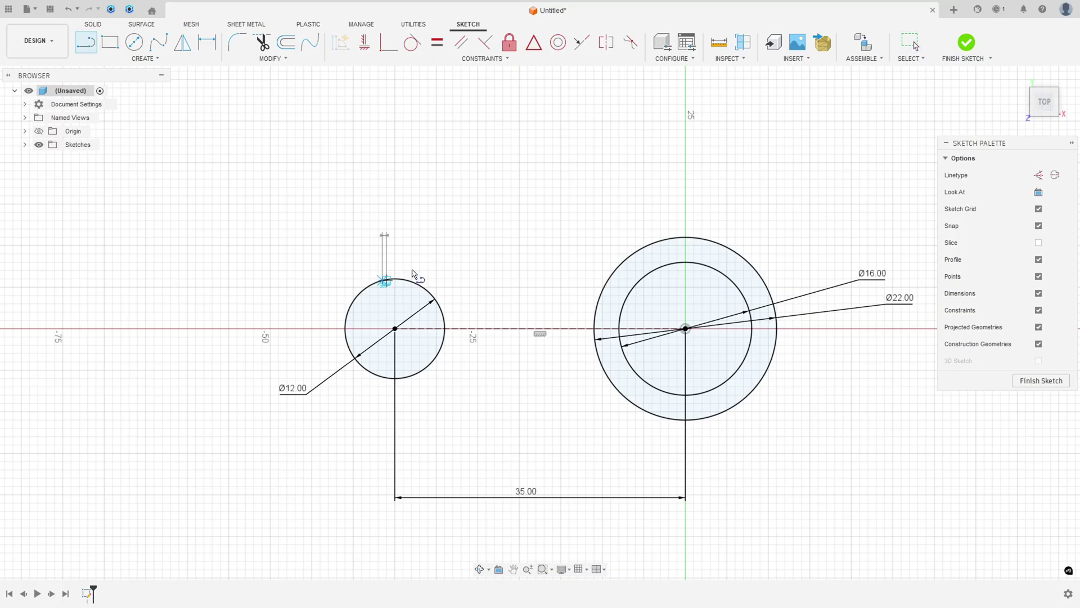
click(685, 187)
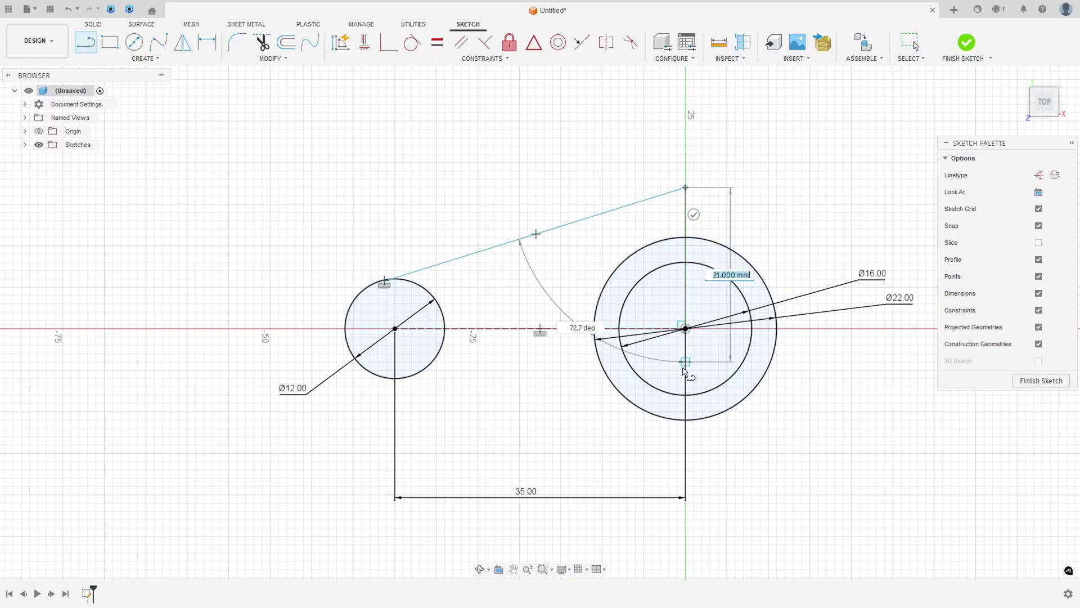
click(685, 477)
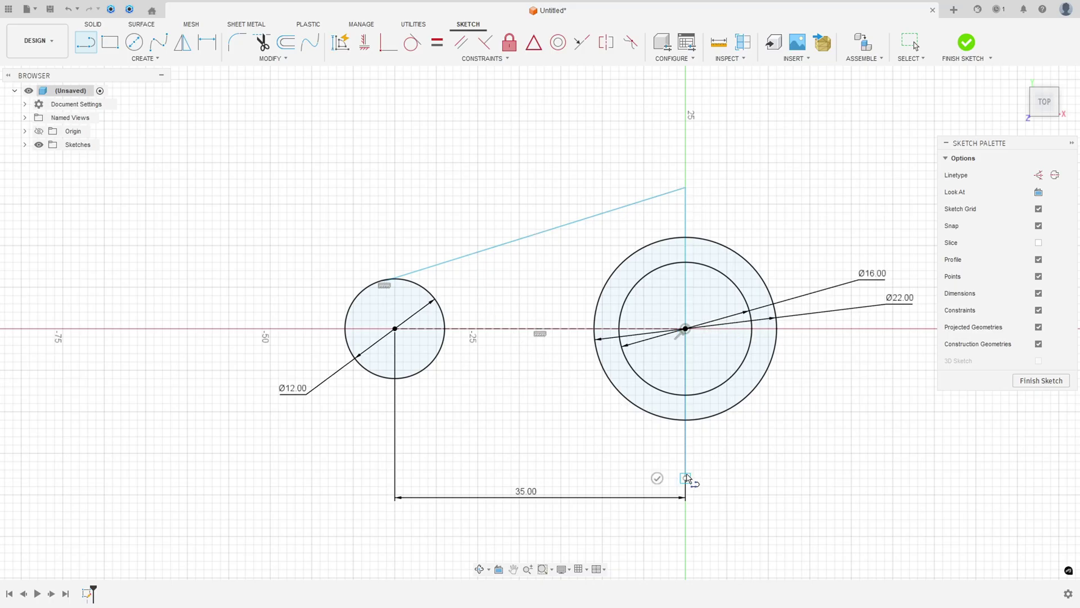
click(380, 375)
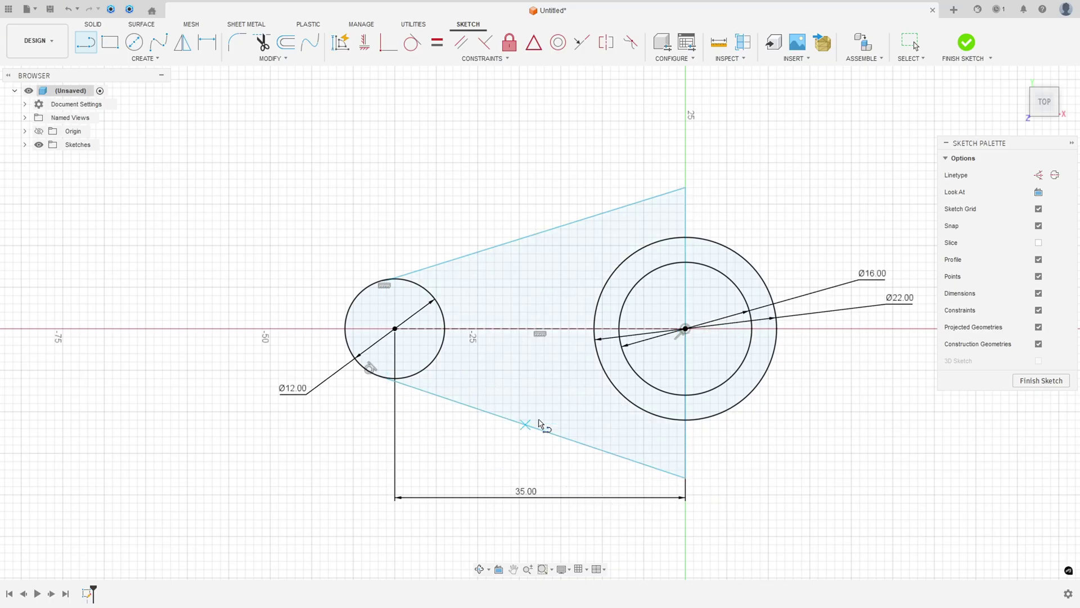
Constrain the vertical line's midpoint to the origin
scroll(507, 326, up, 2)
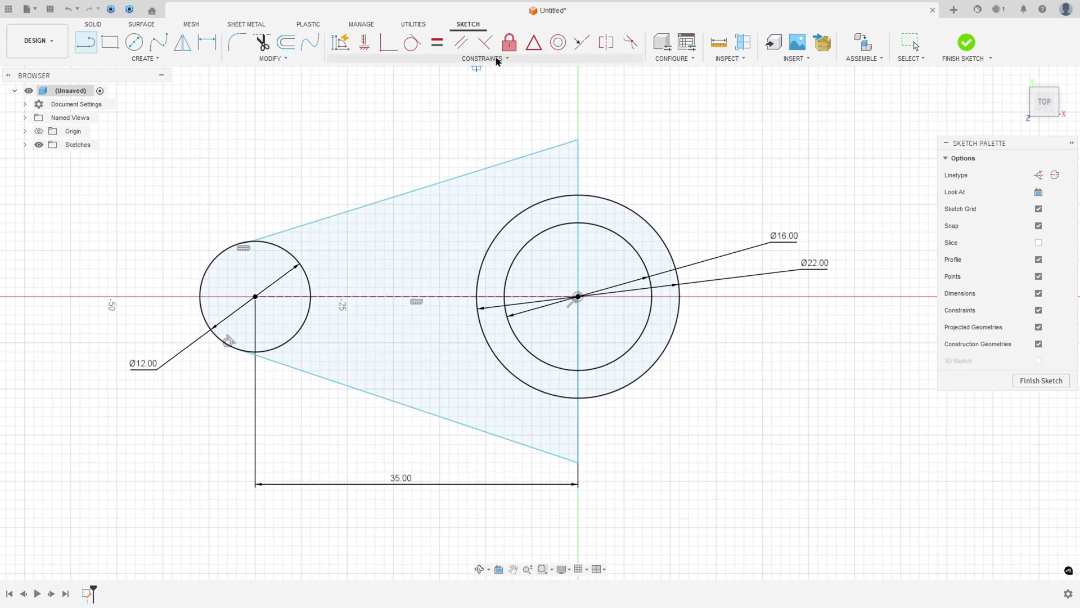
click(533, 42)
click(578, 181)
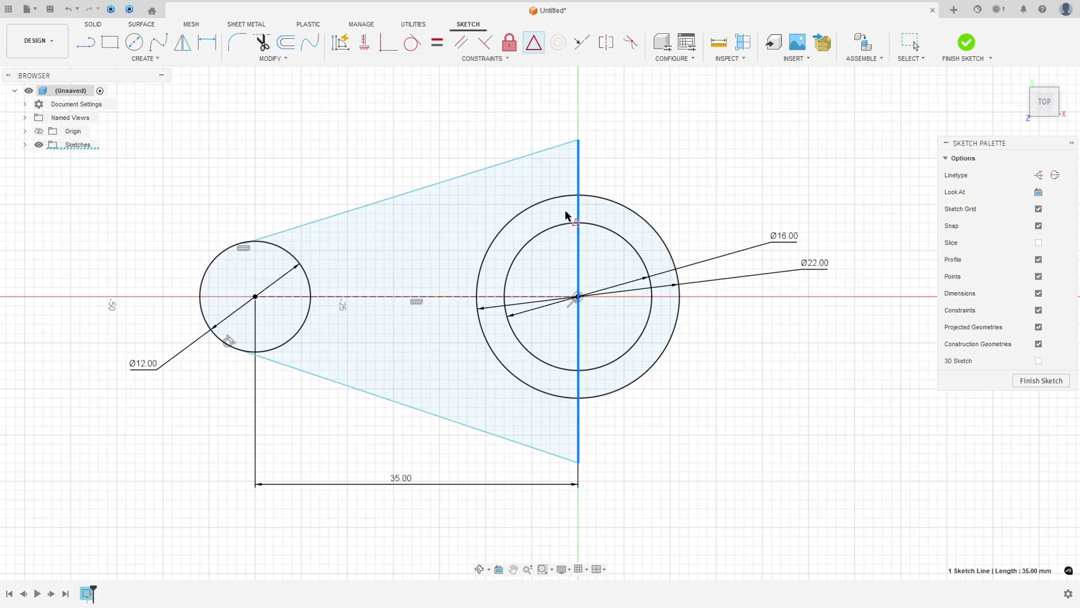
click(574, 297)
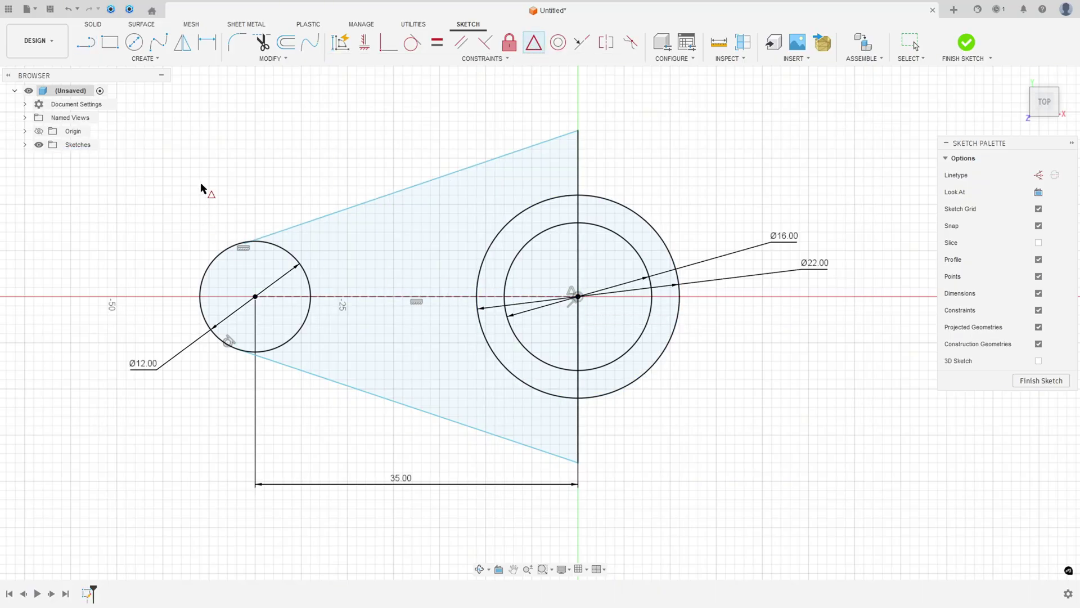
Apply tangent constraints between the arm's slanted lines and the 12 mm circle
click(412, 43)
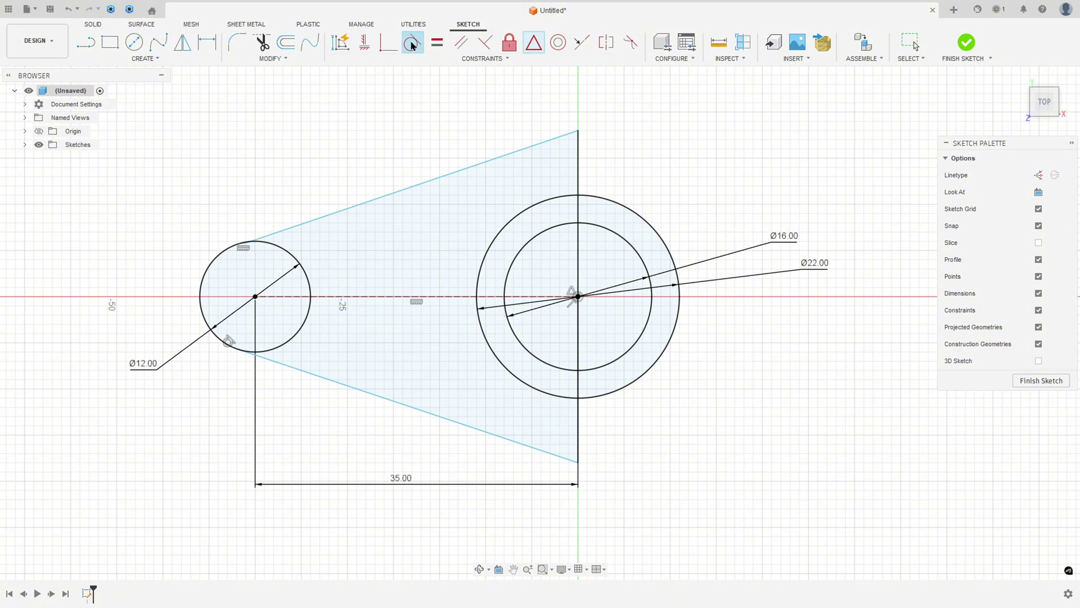
click(295, 226)
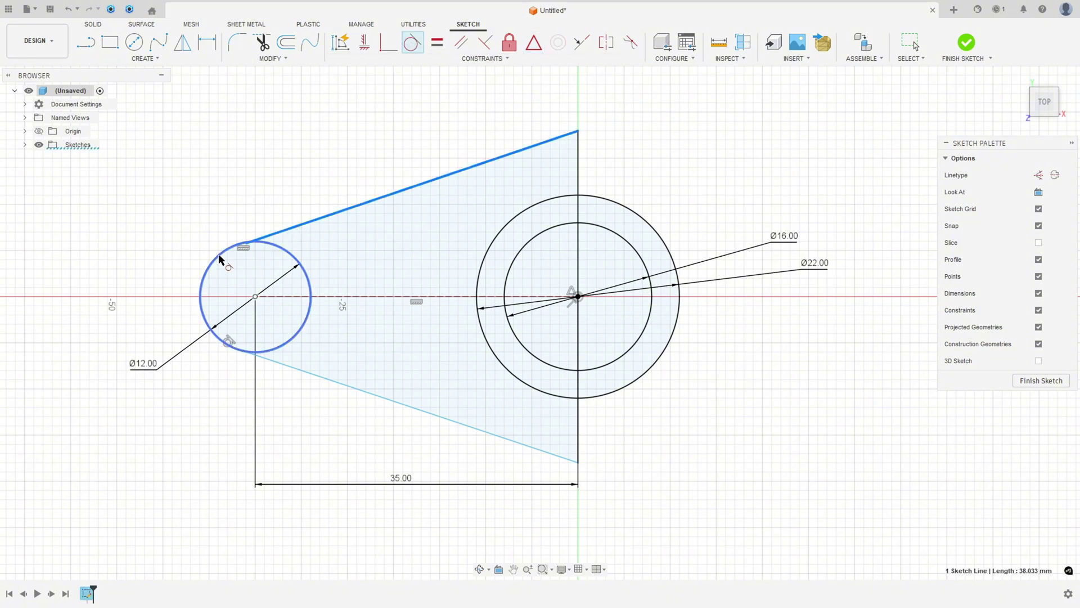
click(220, 260)
click(276, 360)
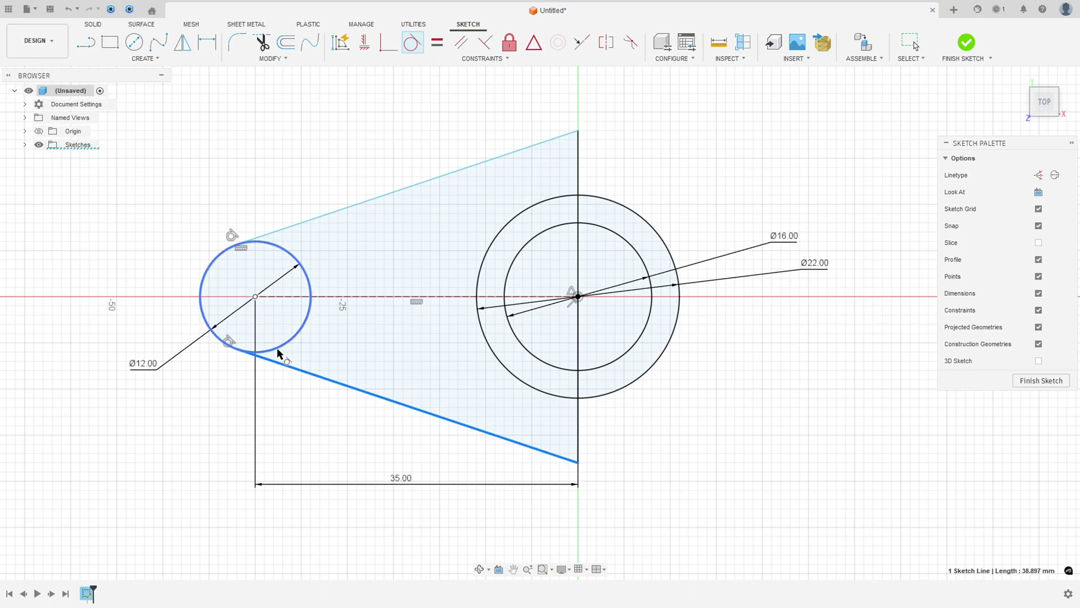
click(279, 346)
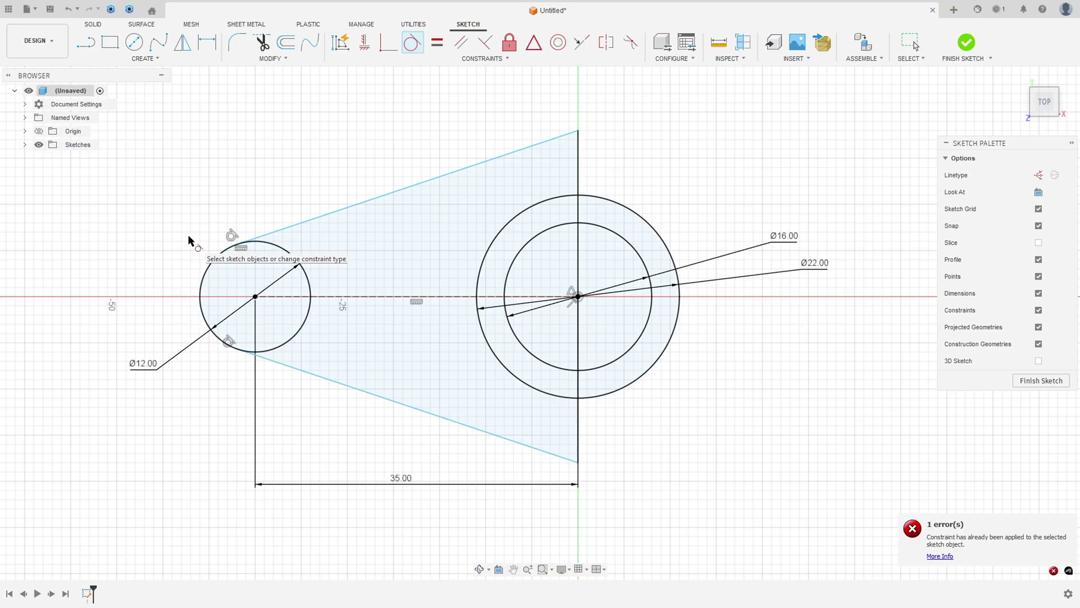
Dimension the angle between the two slanted lines as 22° and move the dimension clear of the small circle
click(208, 42)
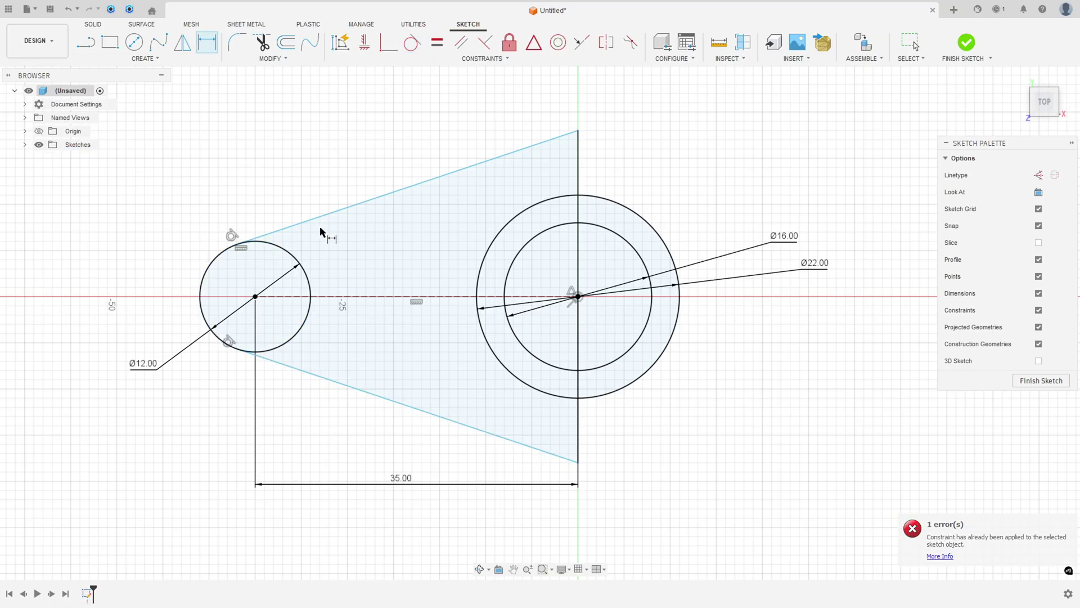
click(329, 214)
click(343, 387)
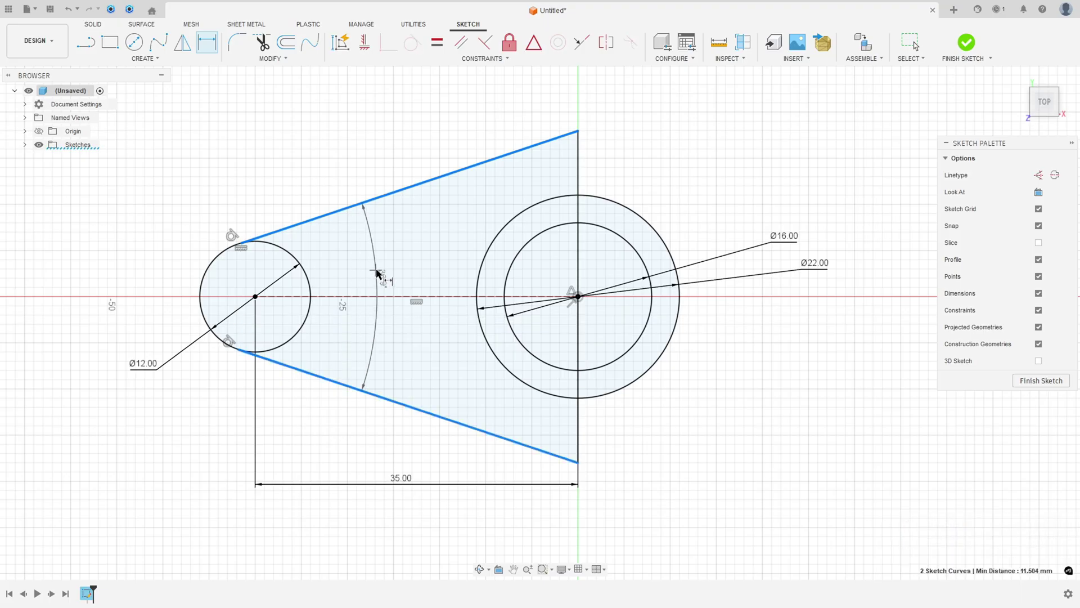
click(378, 272)
text(22)
key(Return)
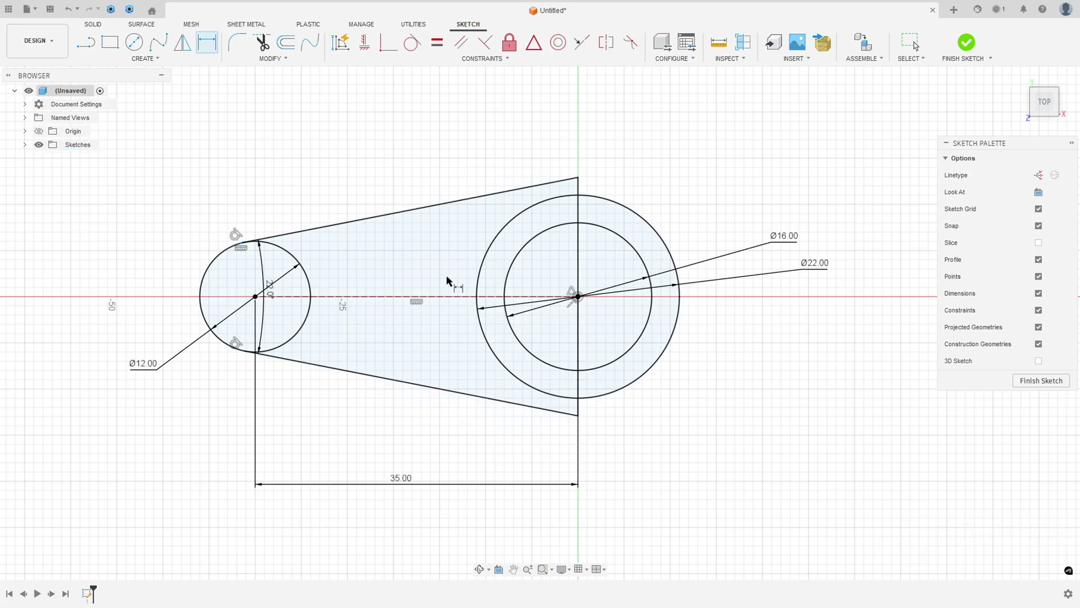
key(Escape)
drag(271, 298, 391, 212)
Check the closed regions of the arm and hub sketch, and finish the sketch
click(420, 251)
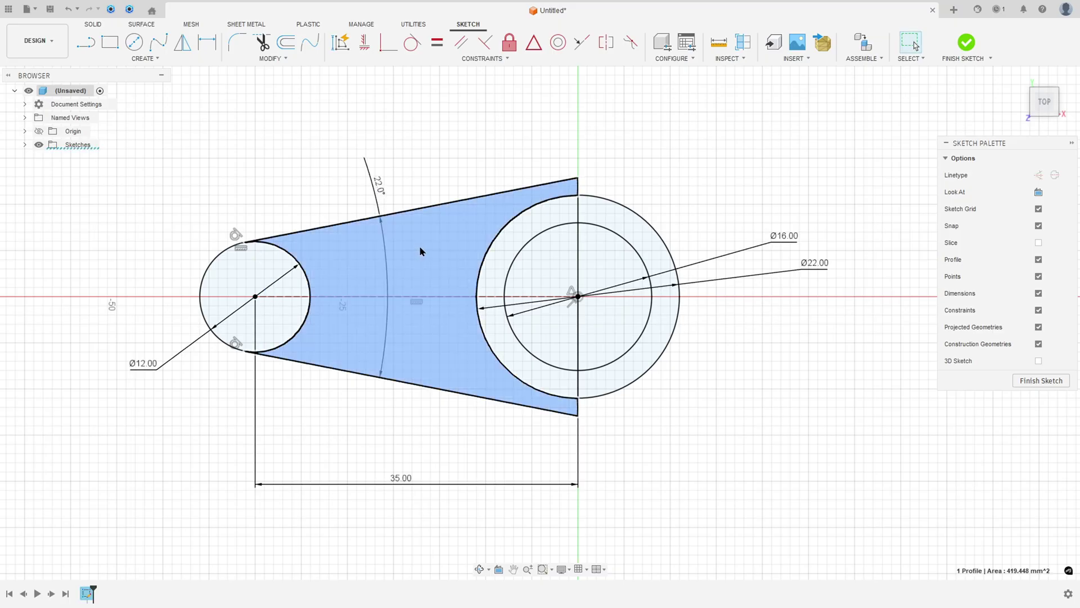
click(265, 274)
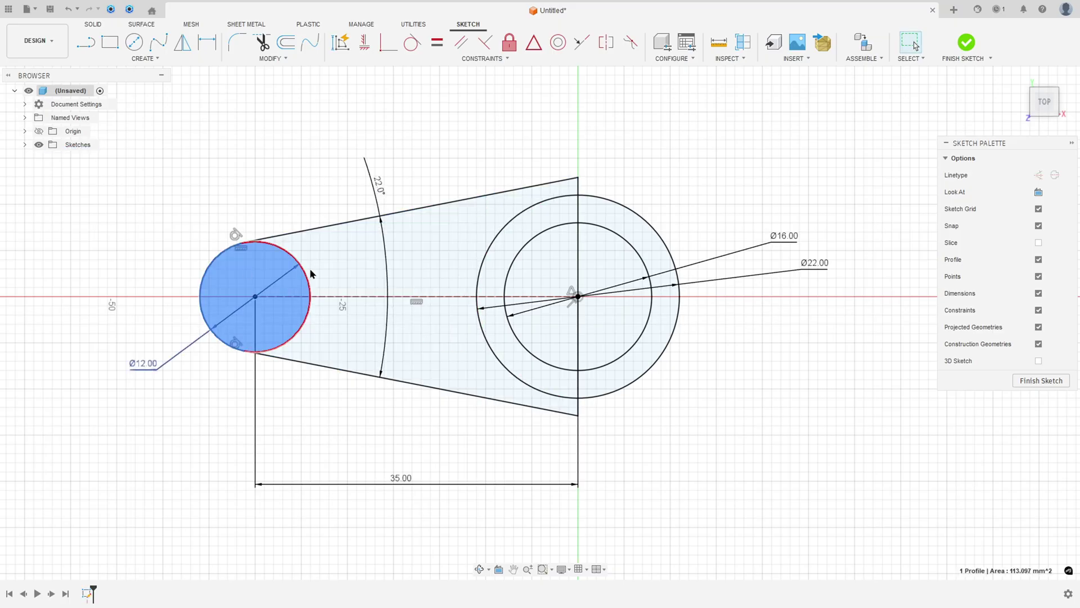
click(549, 272)
click(495, 349)
click(615, 373)
click(739, 148)
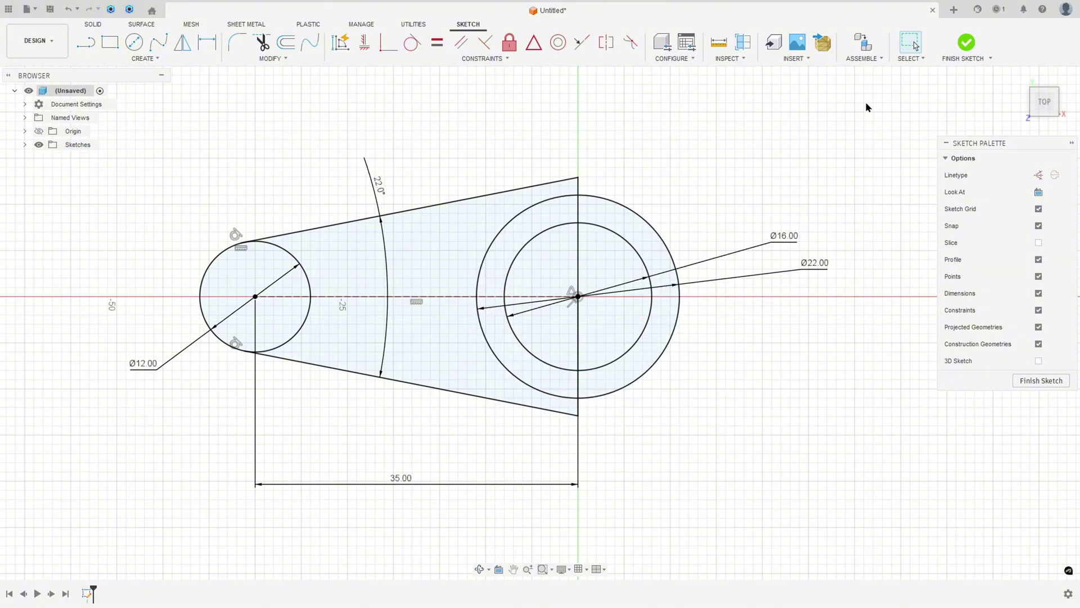
click(966, 43)
click(1017, 79)
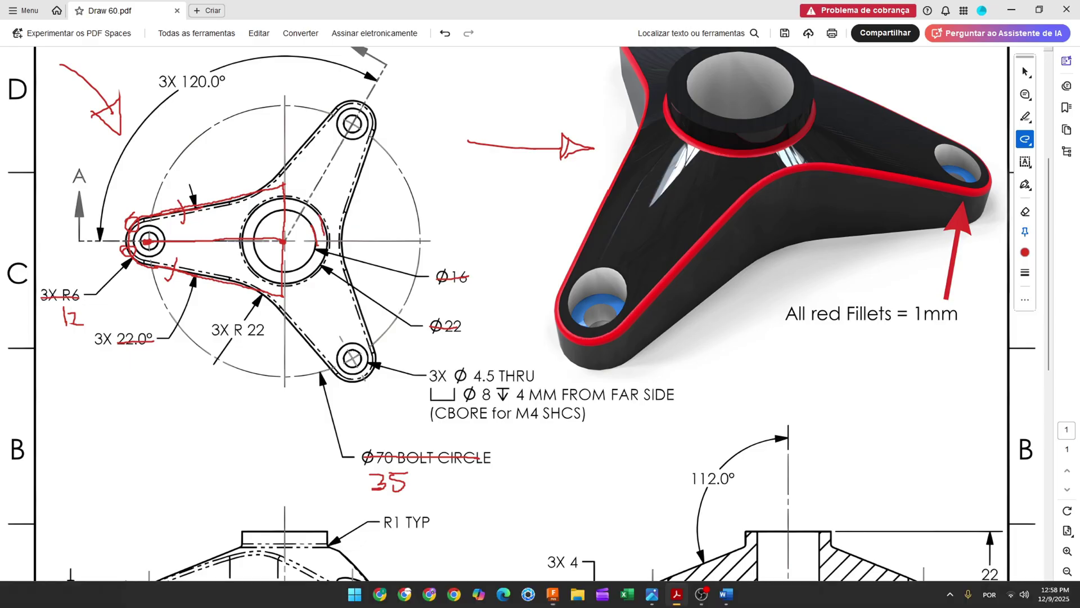
Trace the hub's circles in the top view and strike out the 22 height dimension in the section view
ctrl+scroll(641, 191, up, 3)
mouse_move(301, 264)
mouse_down()
mouse_move(261, 261)
mouse_move(250, 277)
mouse_move(261, 322)
mouse_move(291, 331)
mouse_move(315, 321)
mouse_move(323, 294)
mouse_move(289, 250)
mouse_up()
scroll(444, 298, down, 3)
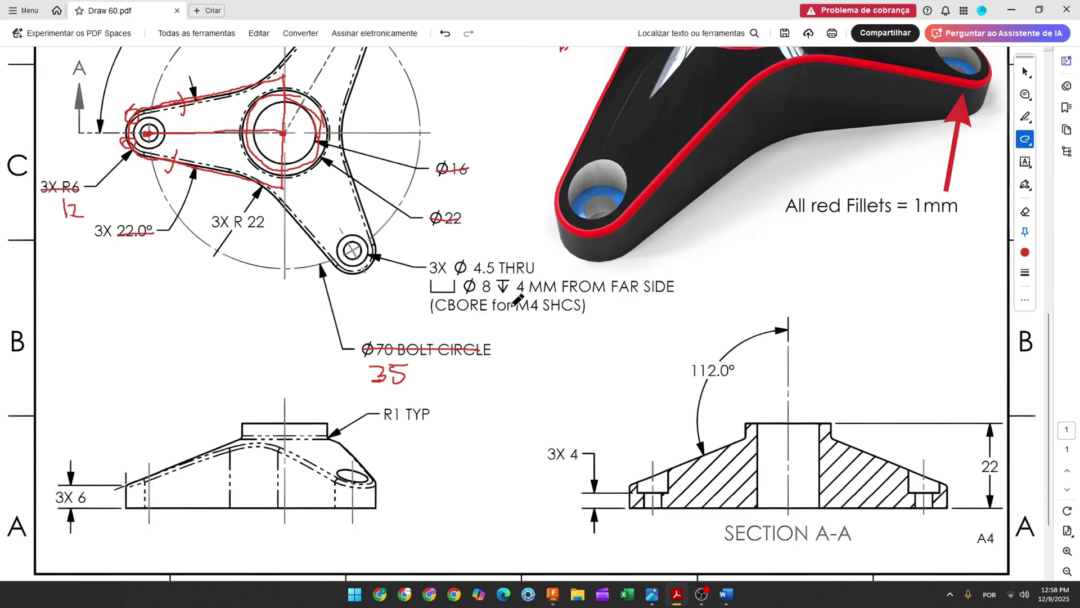
drag(980, 443, 999, 441)
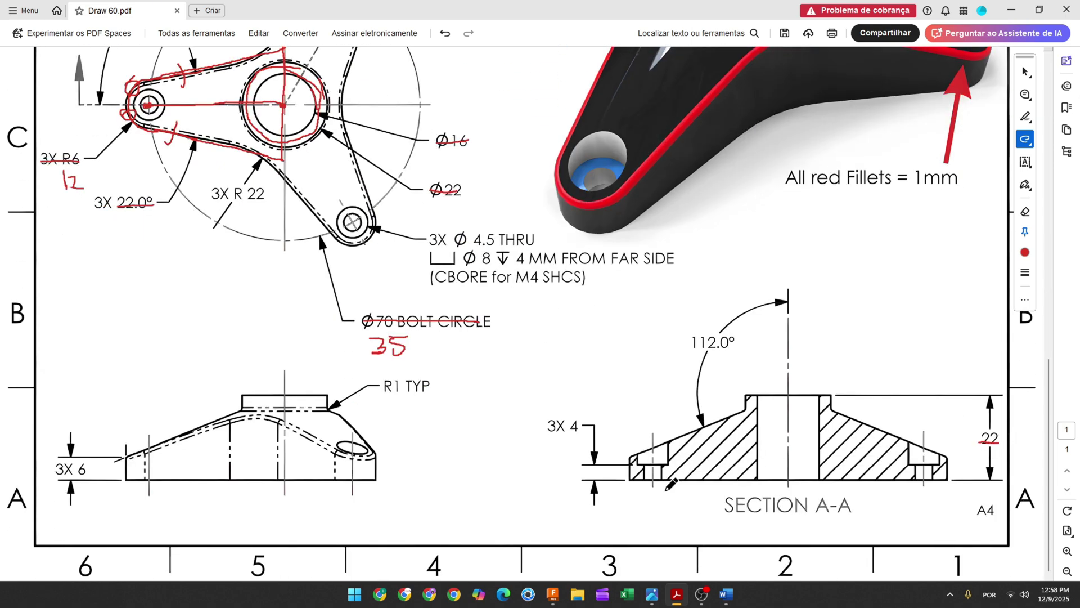
Switch to Fusion and extrude the hub's ring profile 22 mm upward as a new body
click(553, 591)
click(110, 43)
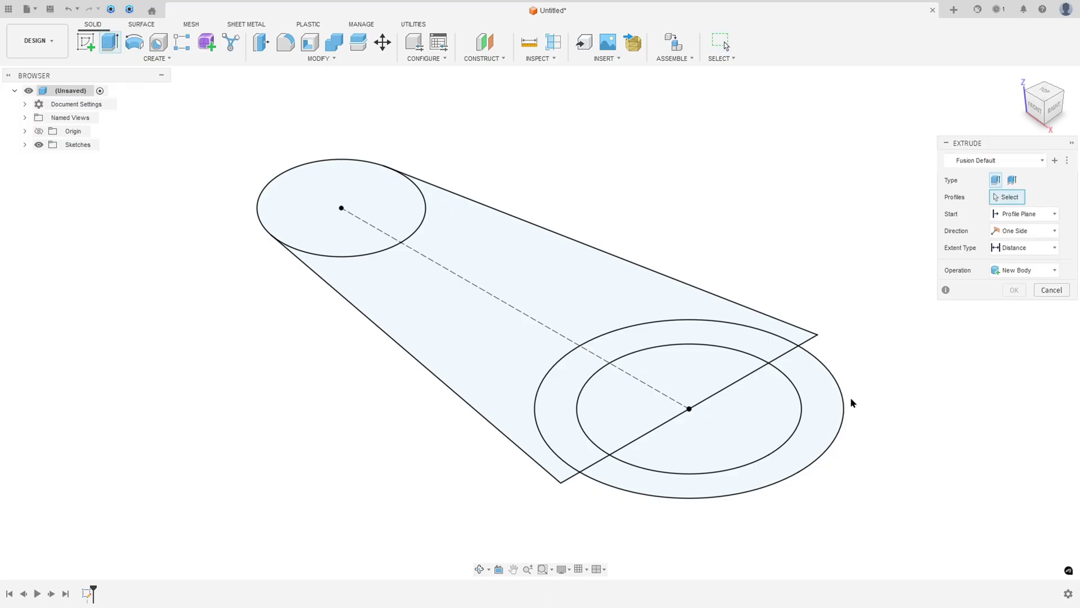
click(812, 398)
click(752, 341)
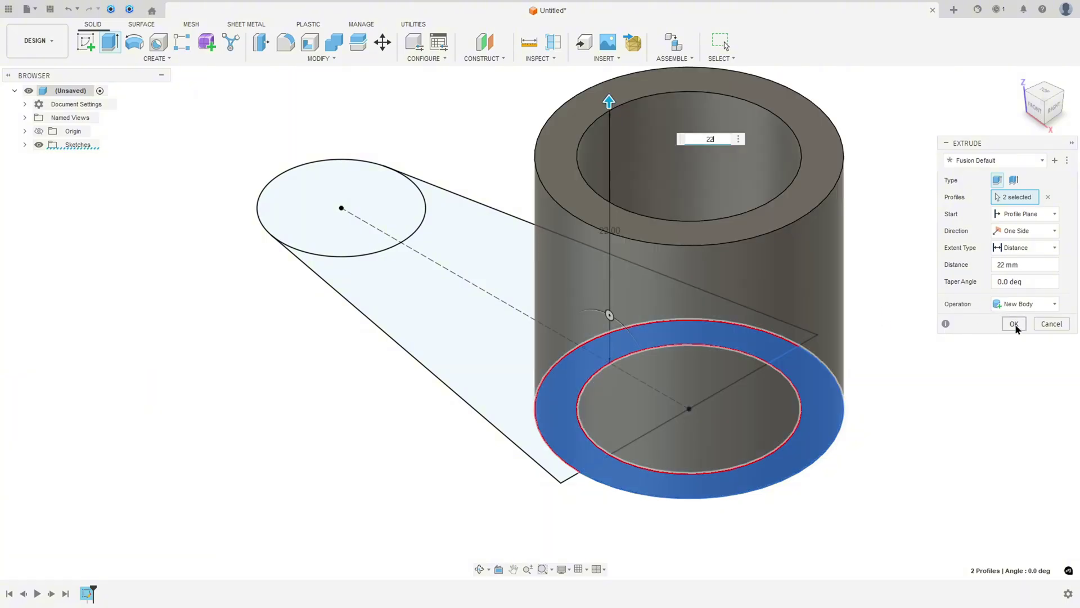
click(1014, 324)
middle_drag(935, 265, 832, 302)
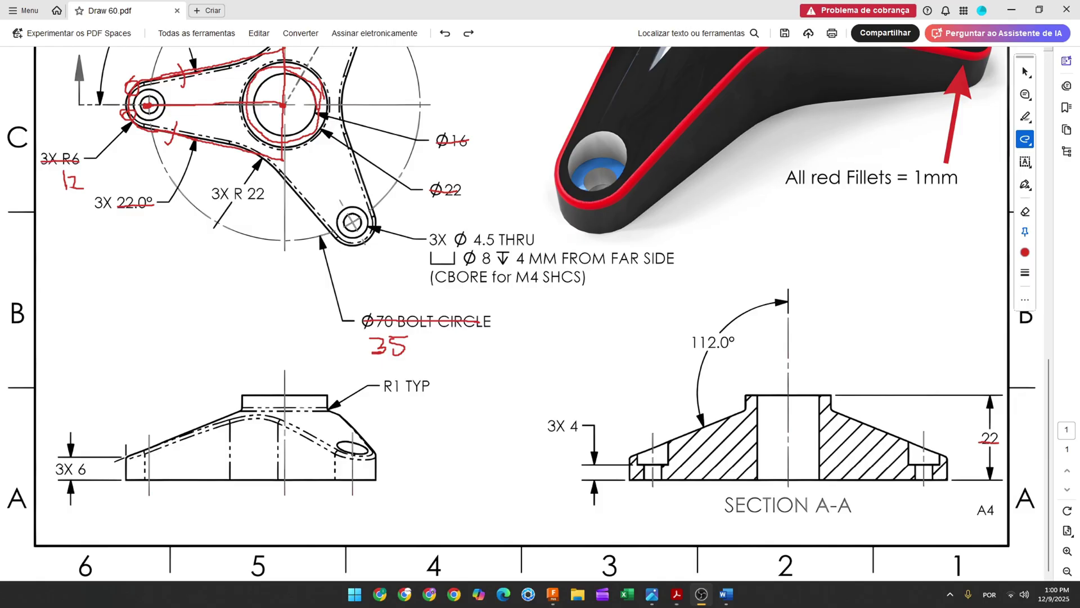
Switch to Draw 60.pdf, mark section A-A with an arrow, and trace its vertical centreline upward from the base
mouse_move(591, 325)
mouse_down()
mouse_move(641, 391)
mouse_move(648, 366)
mouse_up()
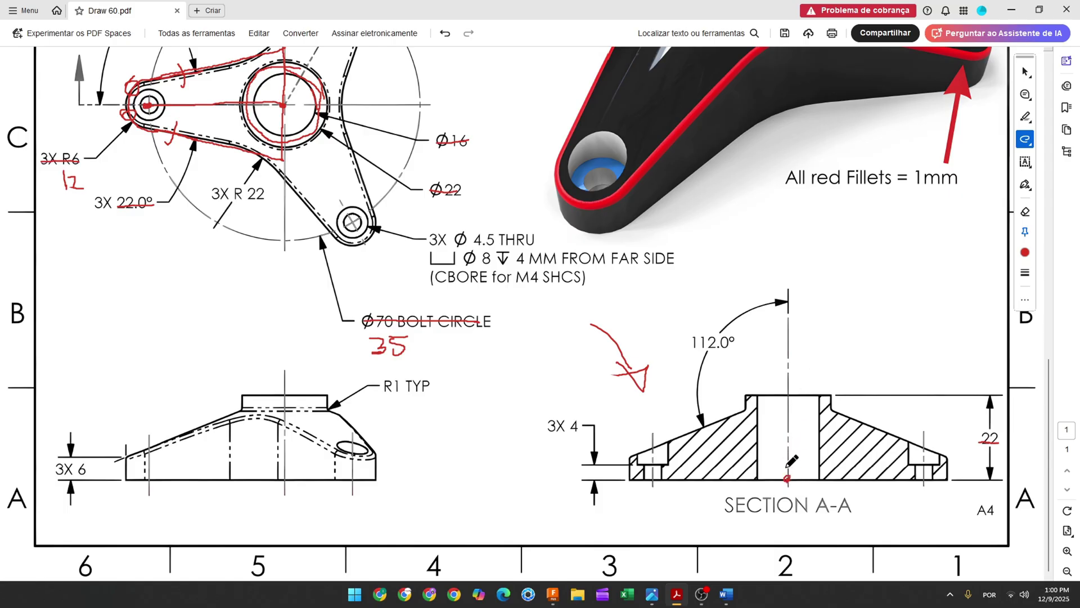
drag(789, 458, 788, 333)
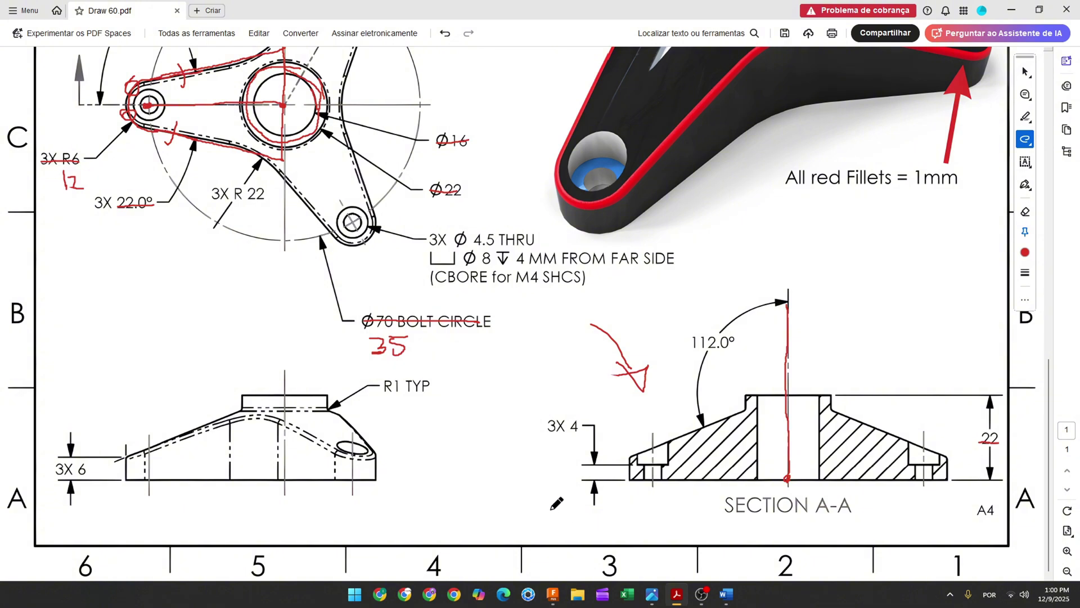
Switch to Fusion, create a sketch on the front plane, and draw a vertical construction line from the origin to above the hub
click(552, 594)
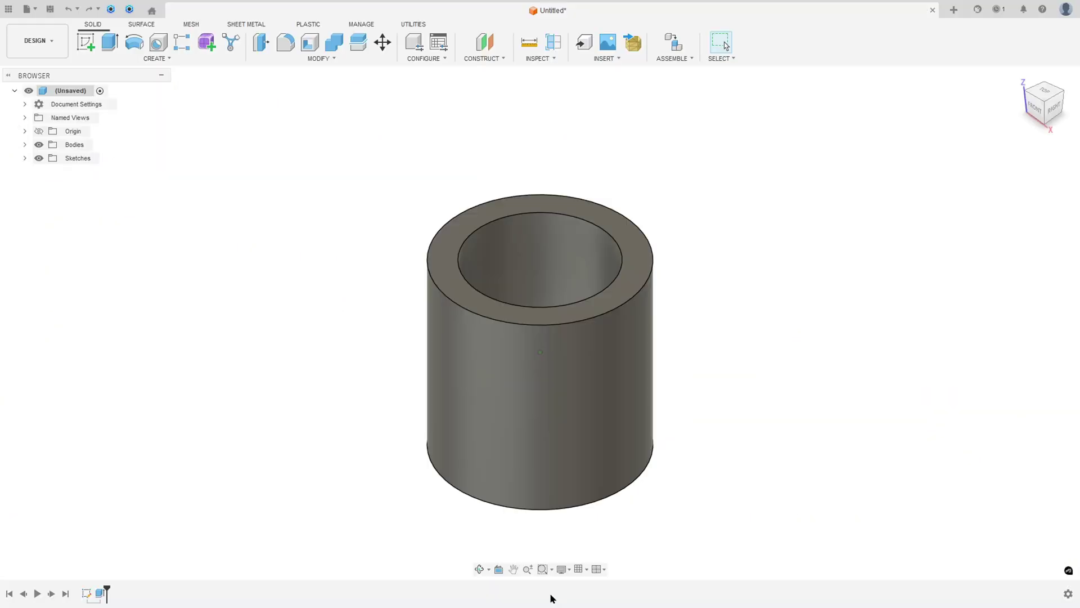
click(90, 47)
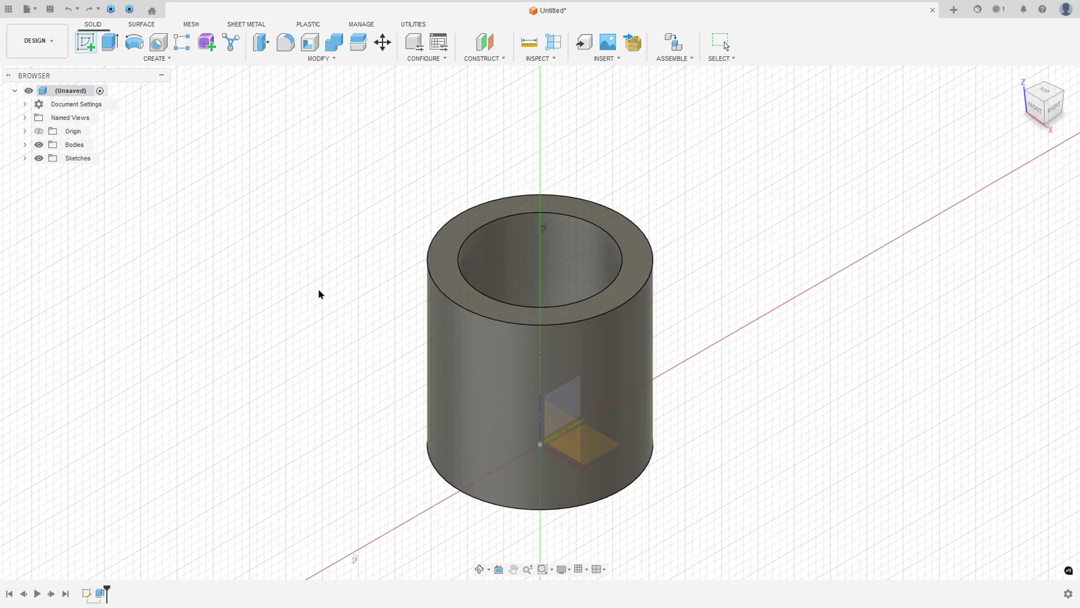
click(568, 430)
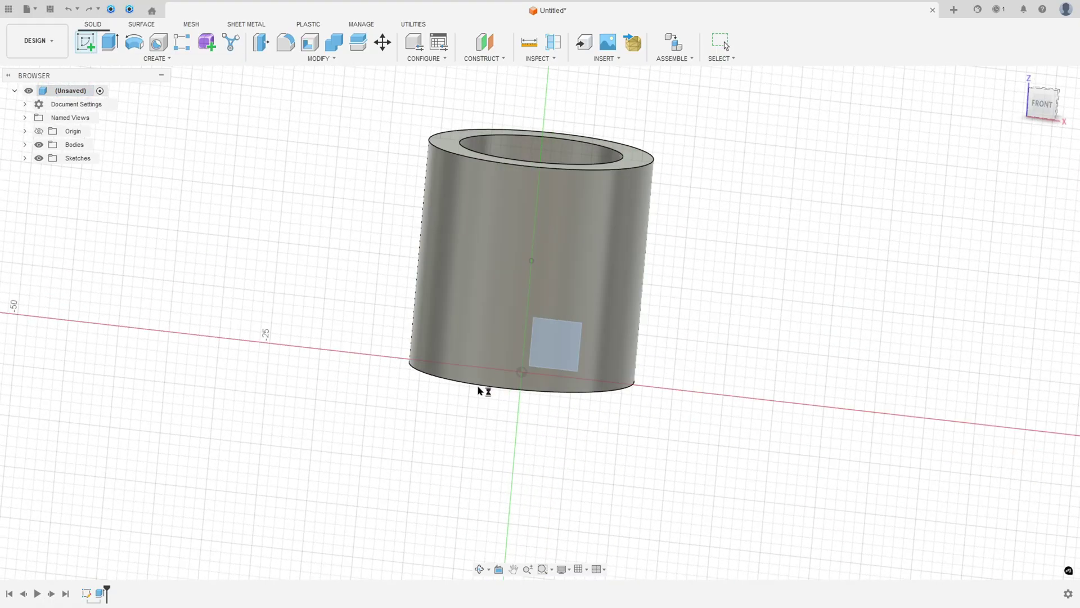
click(88, 48)
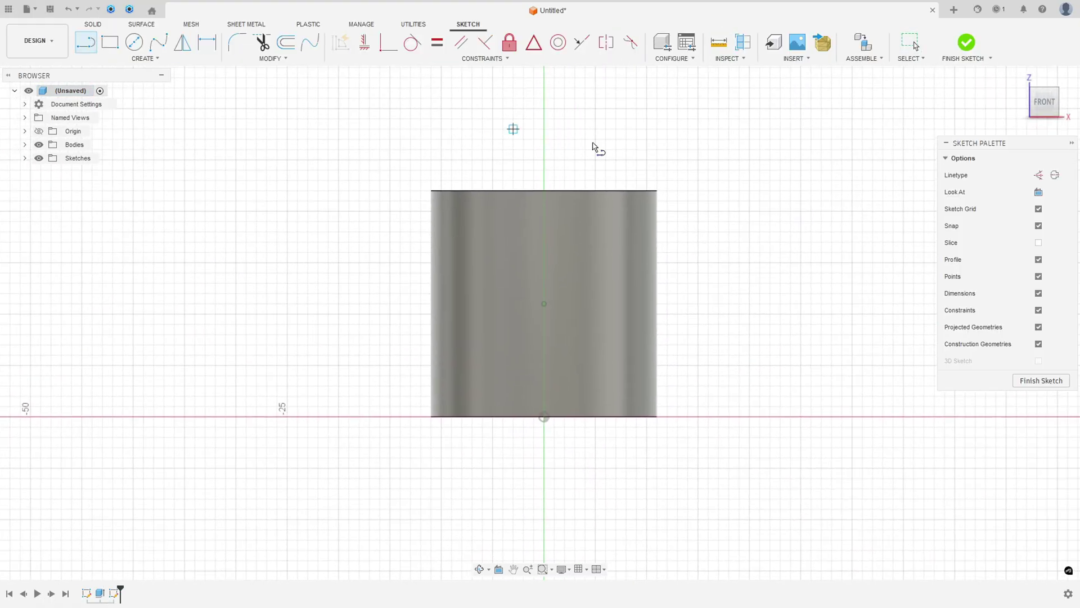
click(544, 417)
click(543, 88)
key(Escape)
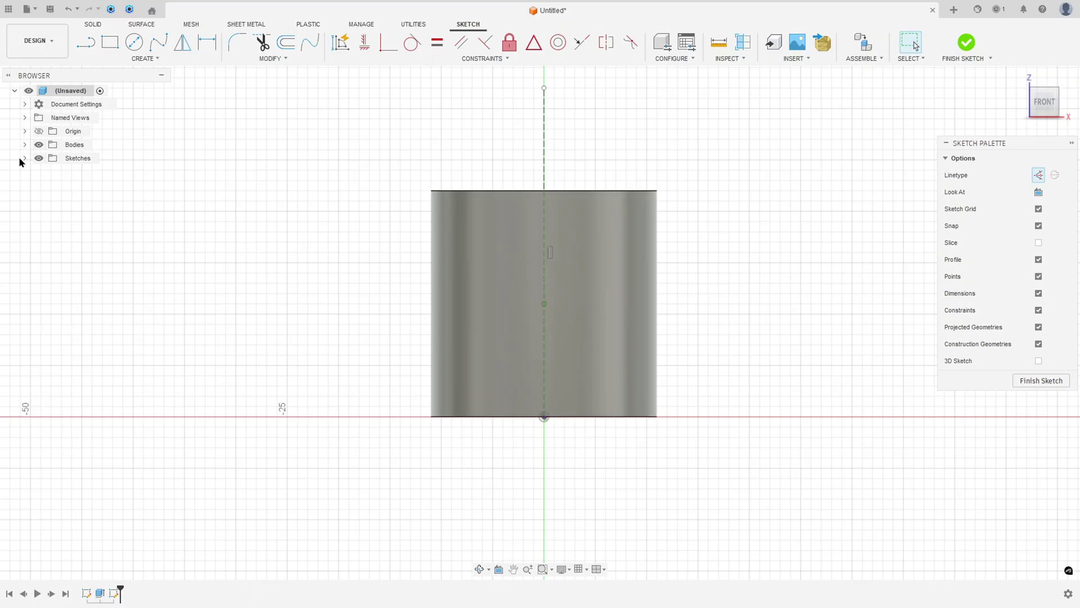
Project the 12 mm arm-end circle from the base sketch into the current sketch, and hide the base sketch
click(24, 158)
mouse_move(257, 171)
shift+middle_down()
mouse_move(282, 172)
mouse_move(282, 199)
shift+middle_up()
click(145, 59)
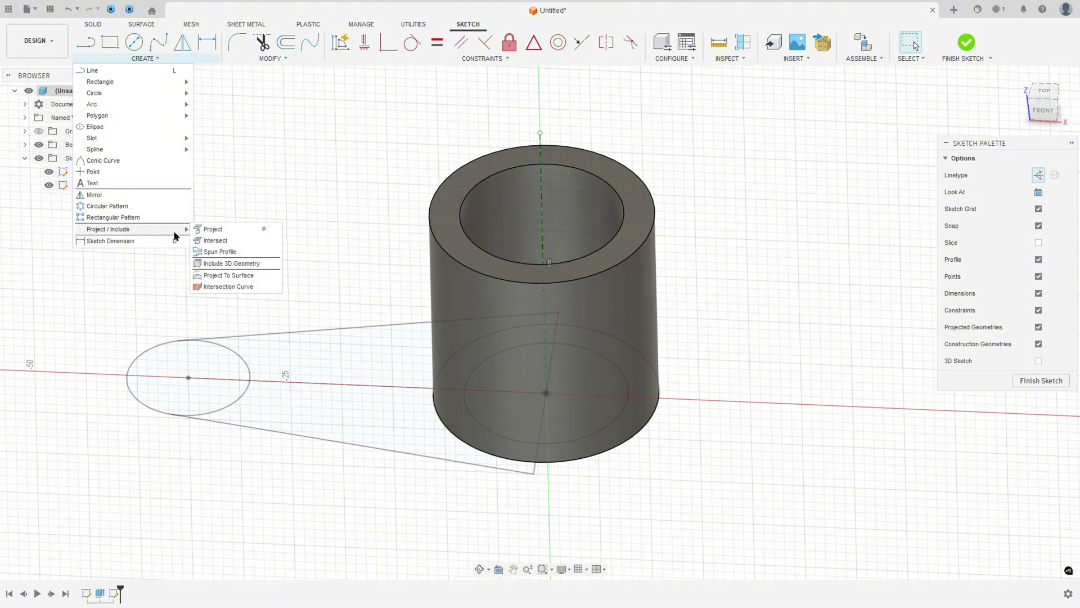
click(209, 230)
click(131, 381)
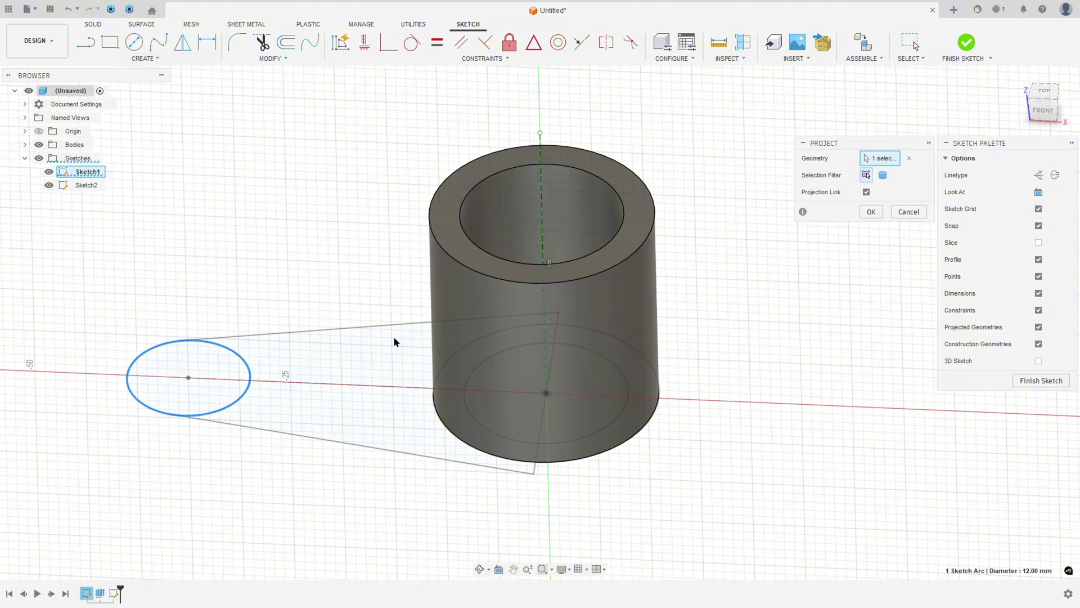
click(870, 212)
click(49, 172)
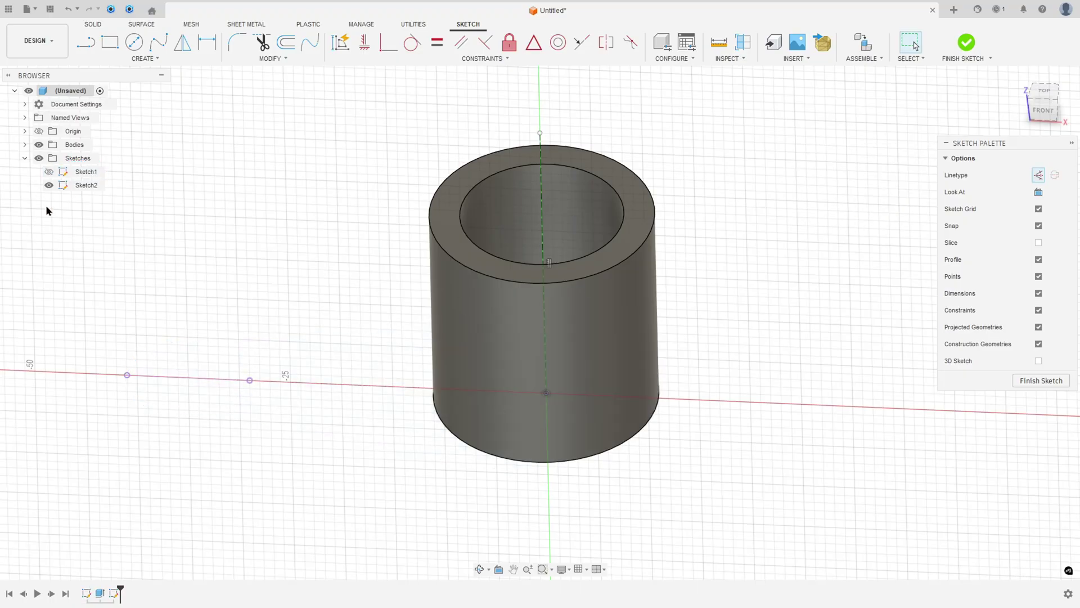
click(127, 375)
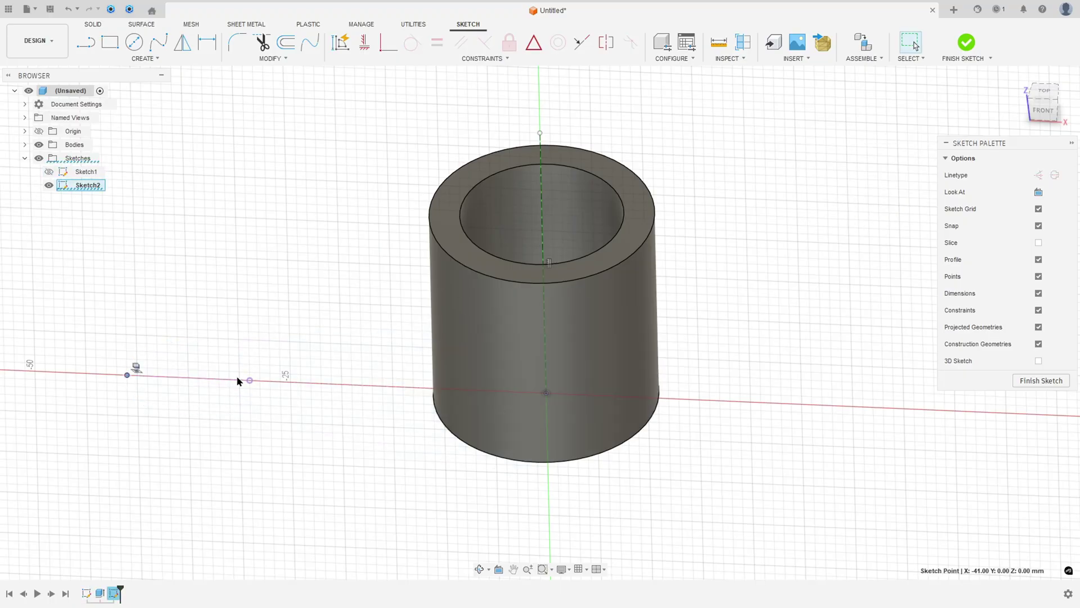
click(329, 274)
click(1043, 110)
middle_drag(804, 217, 890, 207)
Switch to Draw 60.pdf, strike out the 6 and 112° dimensions, and trace the arm's end edge and sloped top line
key(alt+Tab)
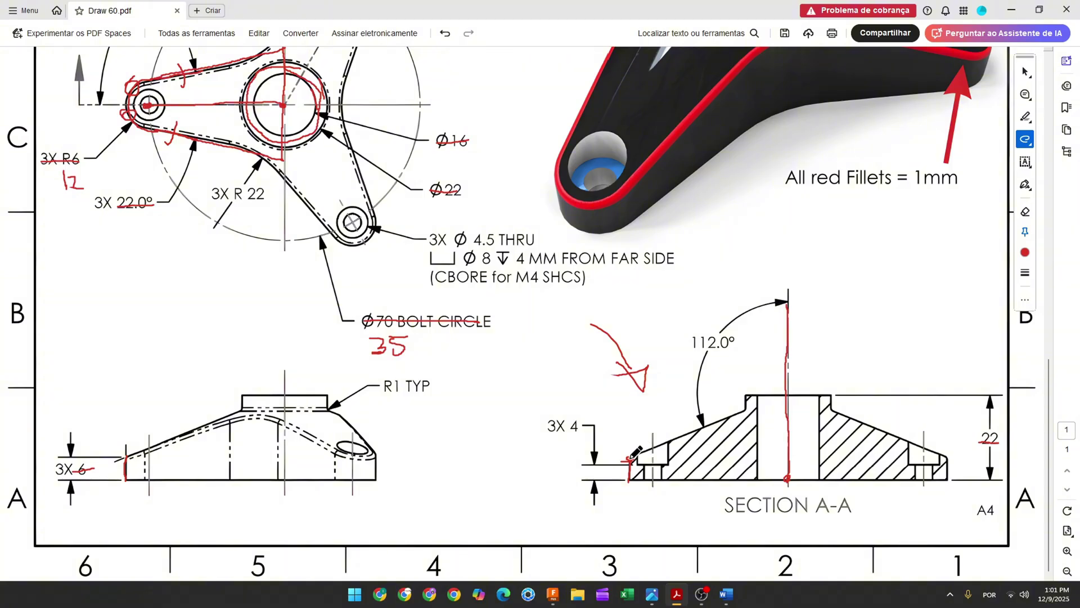
drag(657, 446, 777, 391)
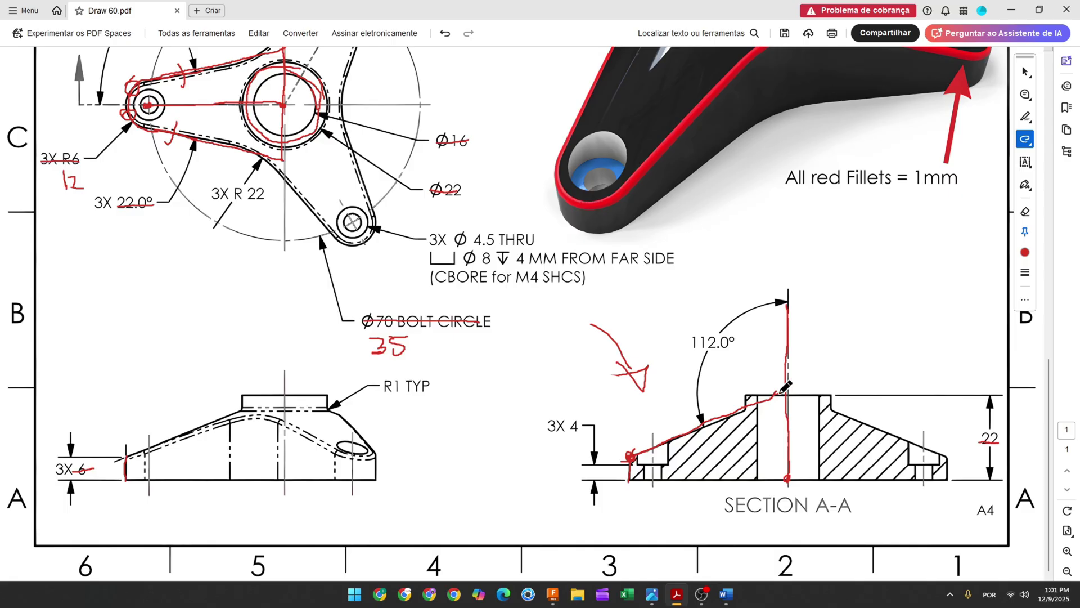
mouse_move(764, 304)
mouse_down()
mouse_move(729, 328)
mouse_move(701, 421)
mouse_up()
drag(691, 345, 747, 339)
Switch to Fusion and draw a 6 mm vertical construction line upward from the outermost projected point of the arm-end circle
click(553, 594)
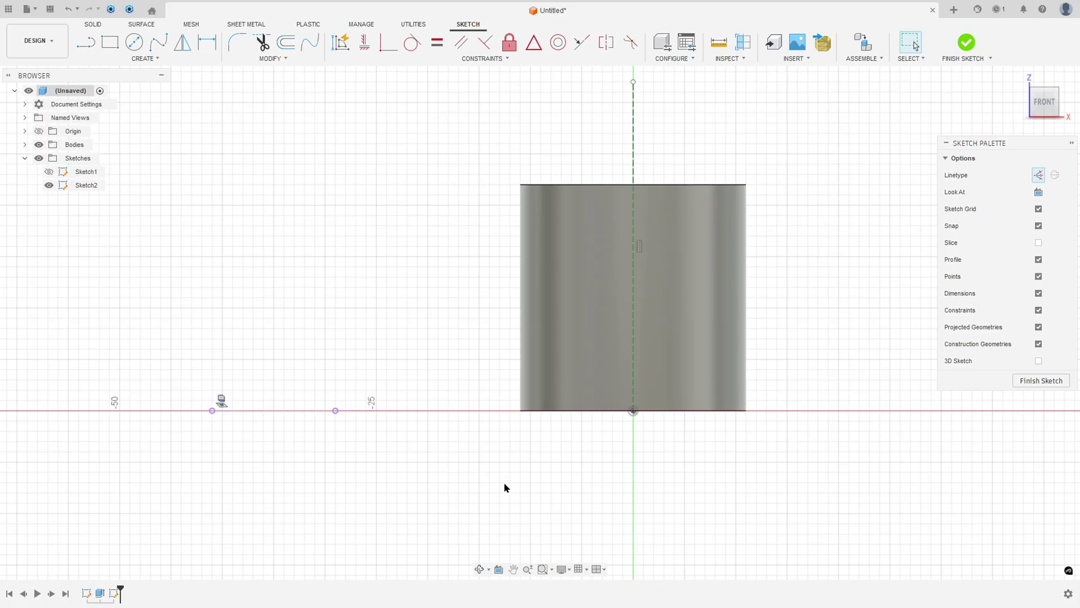
click(86, 45)
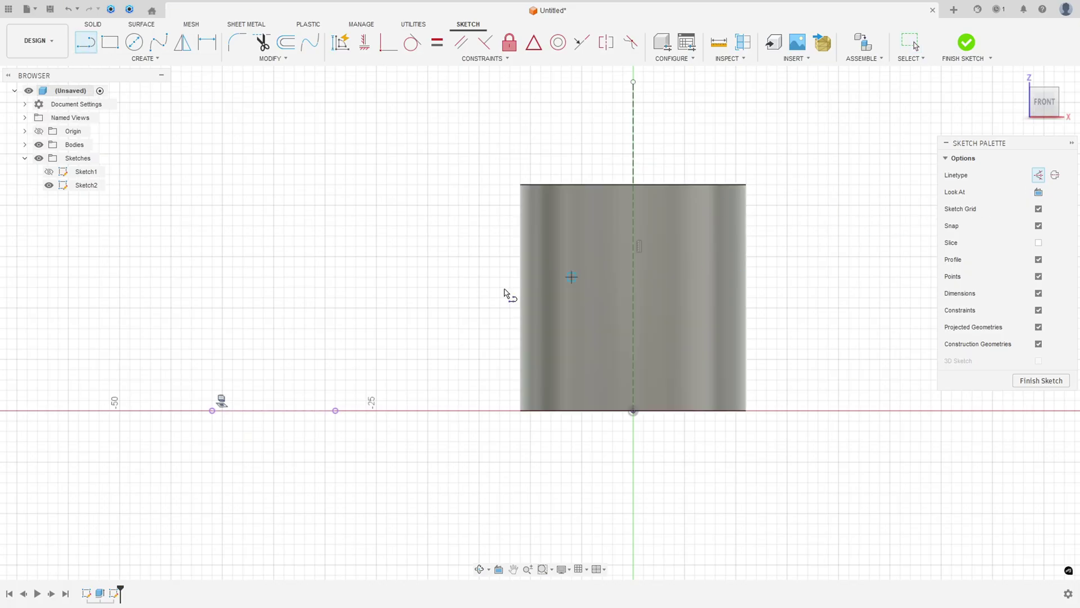
click(212, 411)
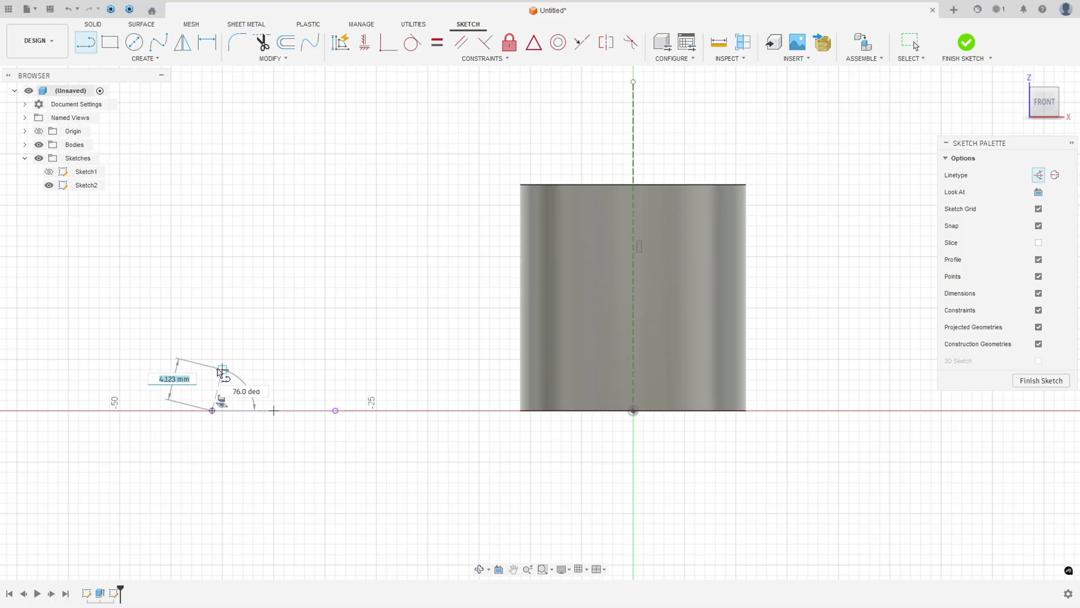
text(6)
key(Return)
key(Escape)
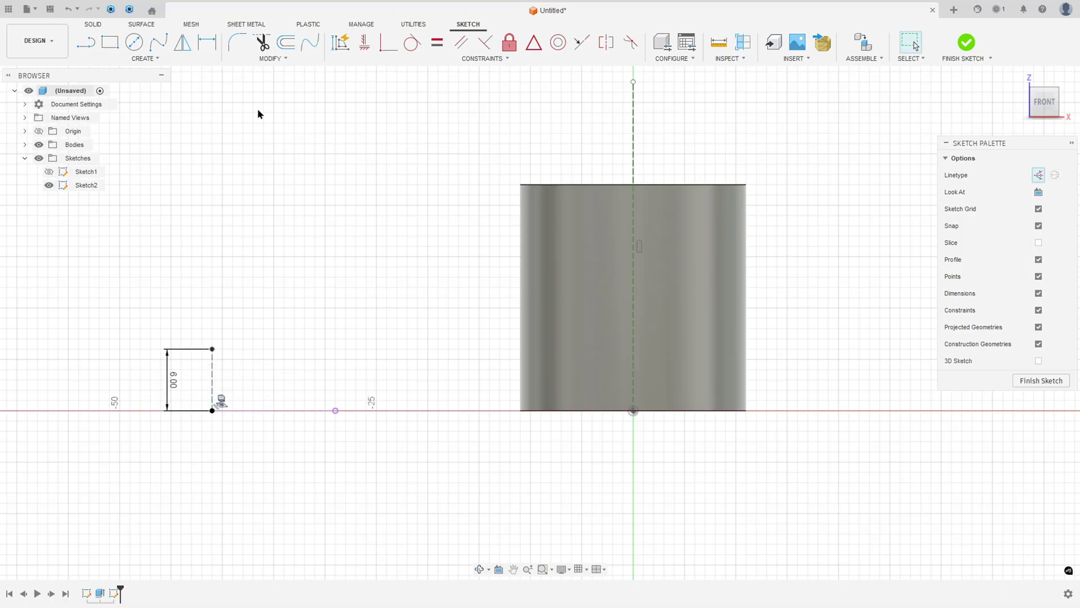
Draw a solid slanted line from the upper end of the 6 mm construction line to the vertical centre axis
key(l)
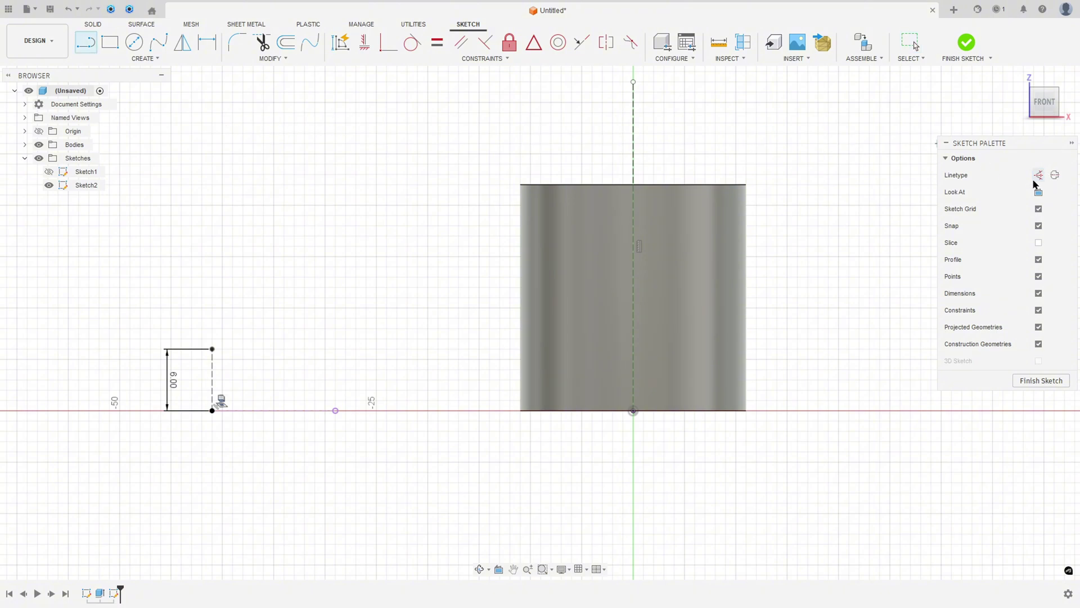
click(212, 348)
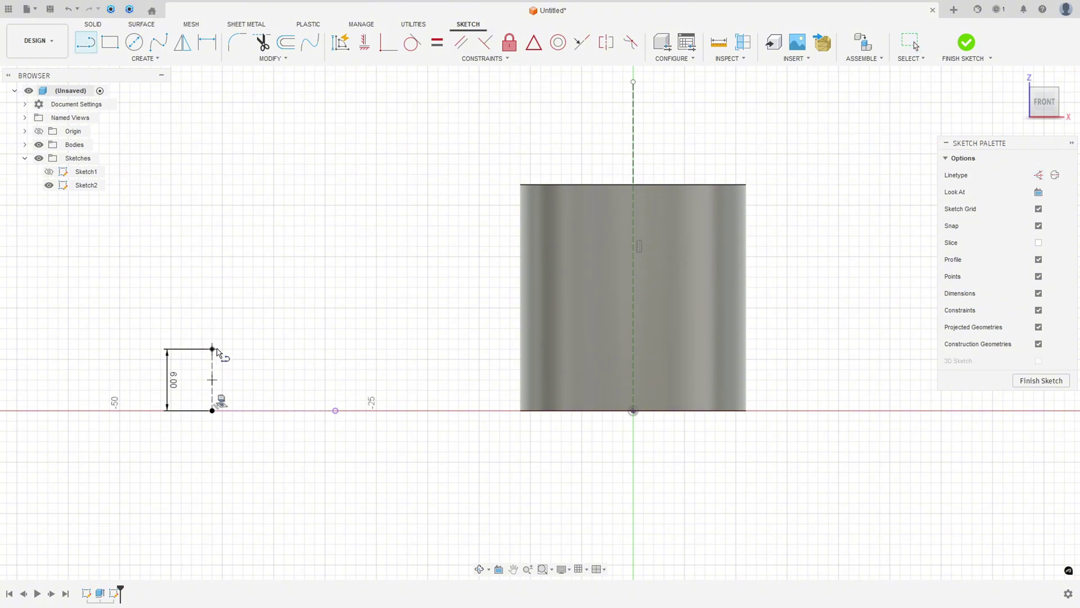
click(633, 164)
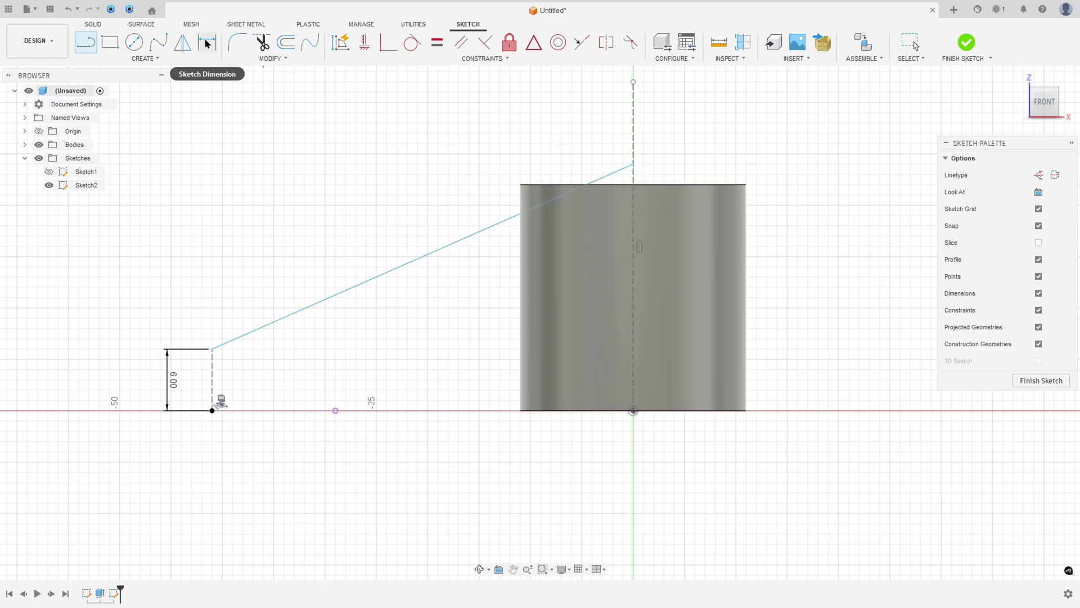
Dimension the angle between the slanted line and the vertical centre axis as 112°, and finish the sketch
click(207, 44)
click(624, 168)
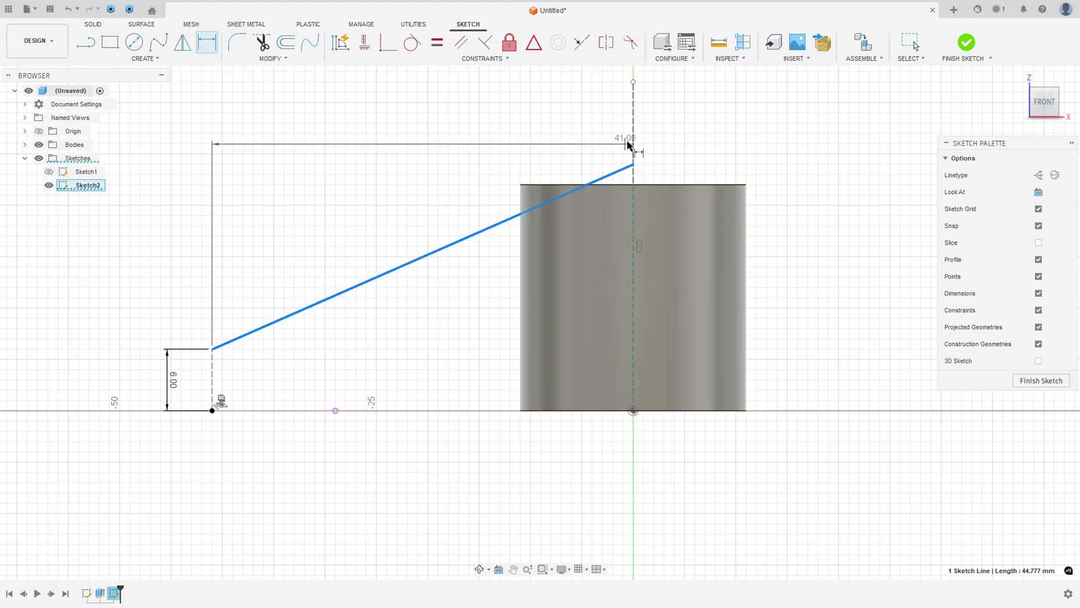
click(633, 136)
click(544, 130)
text(1)
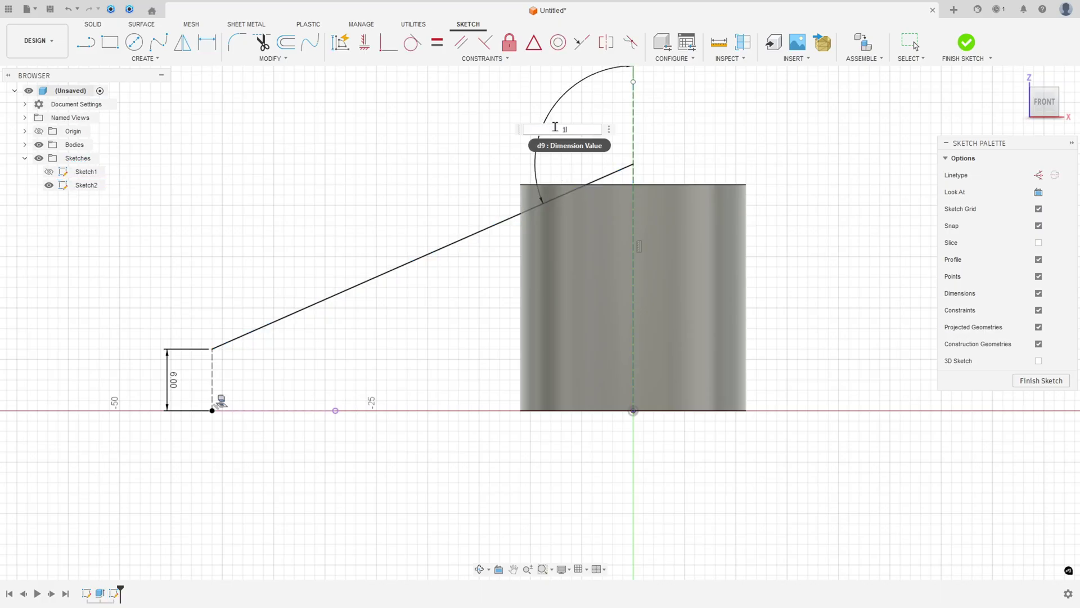
text(12)
key(Return)
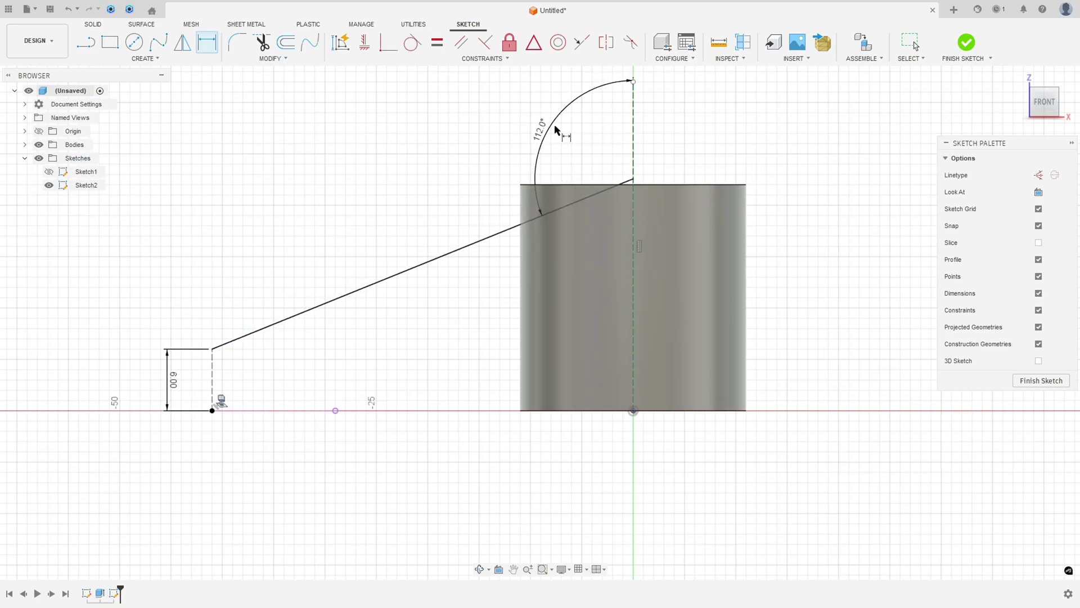
click(425, 264)
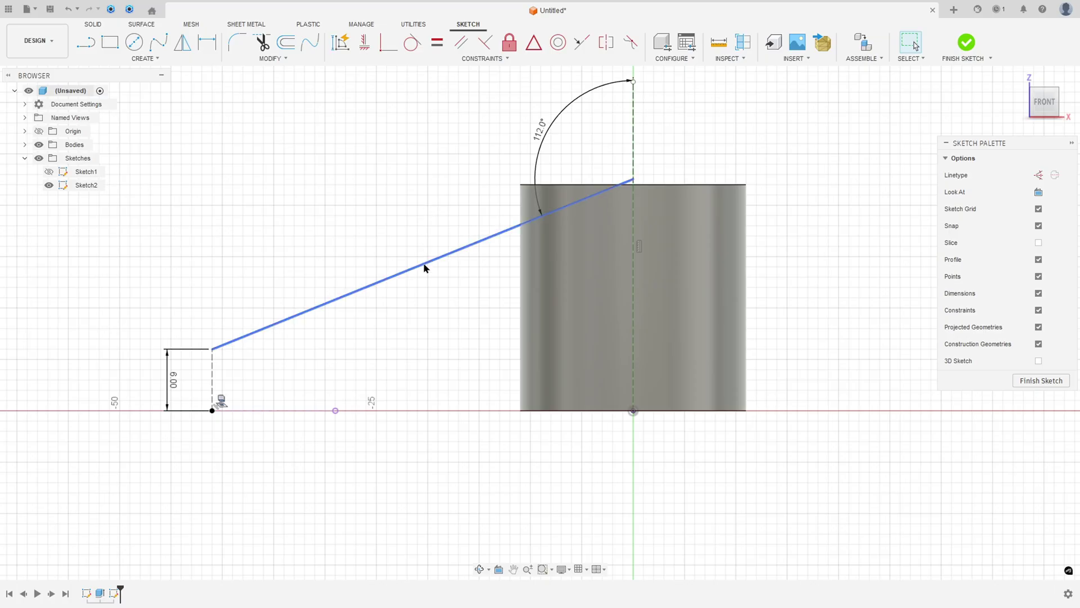
click(978, 41)
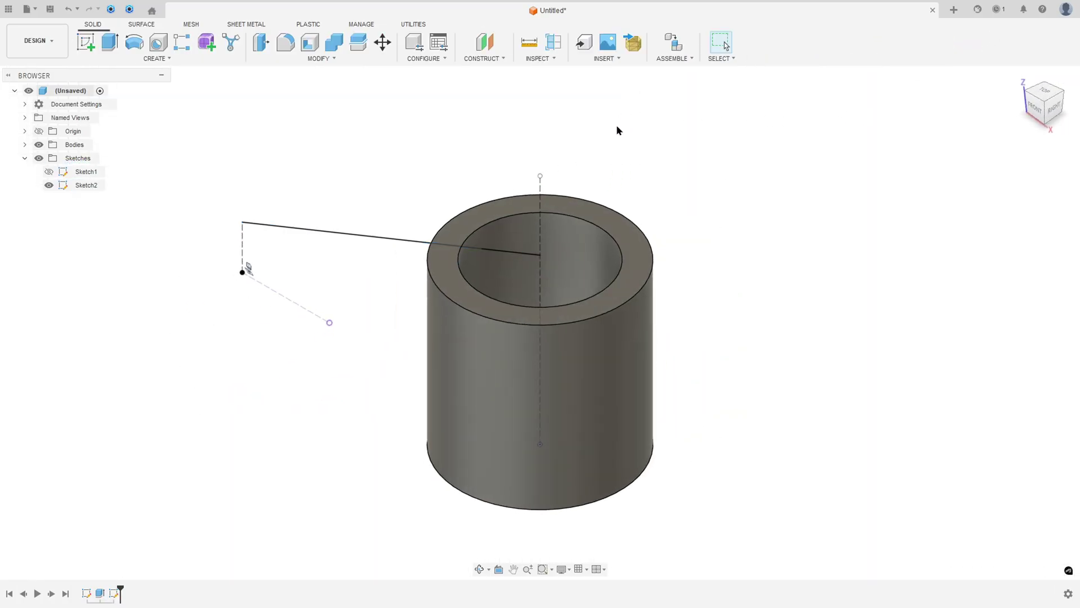
Revolve the slanted sketch line as a new surface body through 360° about the vertical centre axis
click(141, 24)
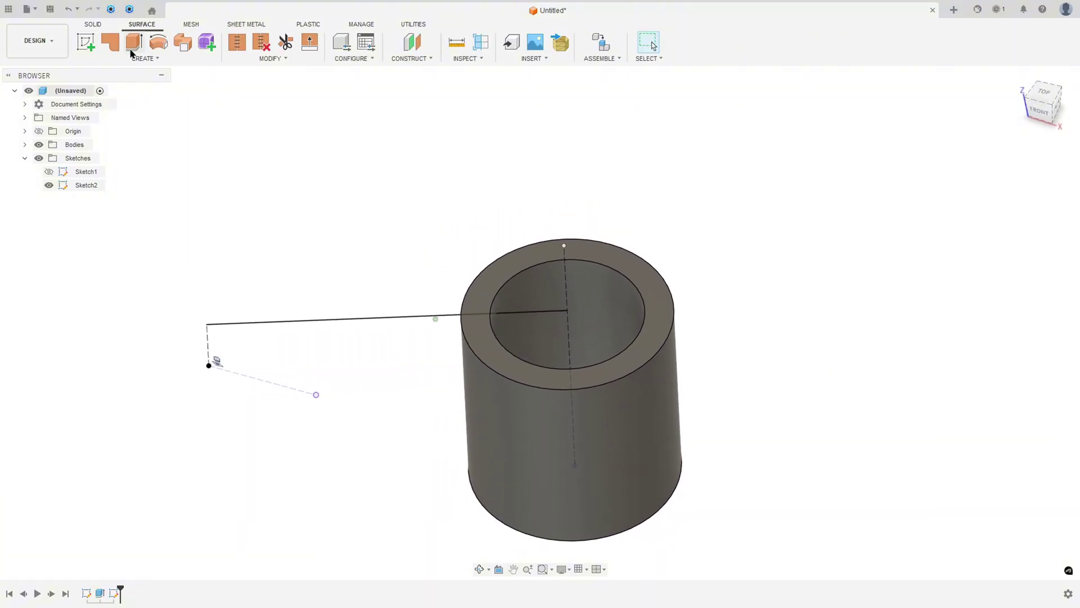
click(159, 44)
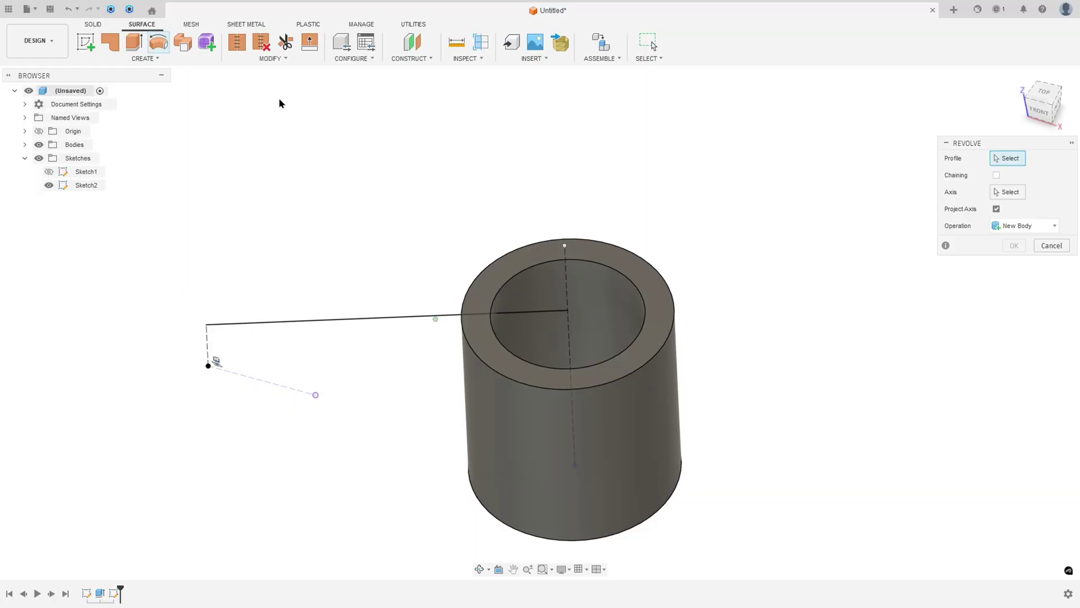
click(336, 346)
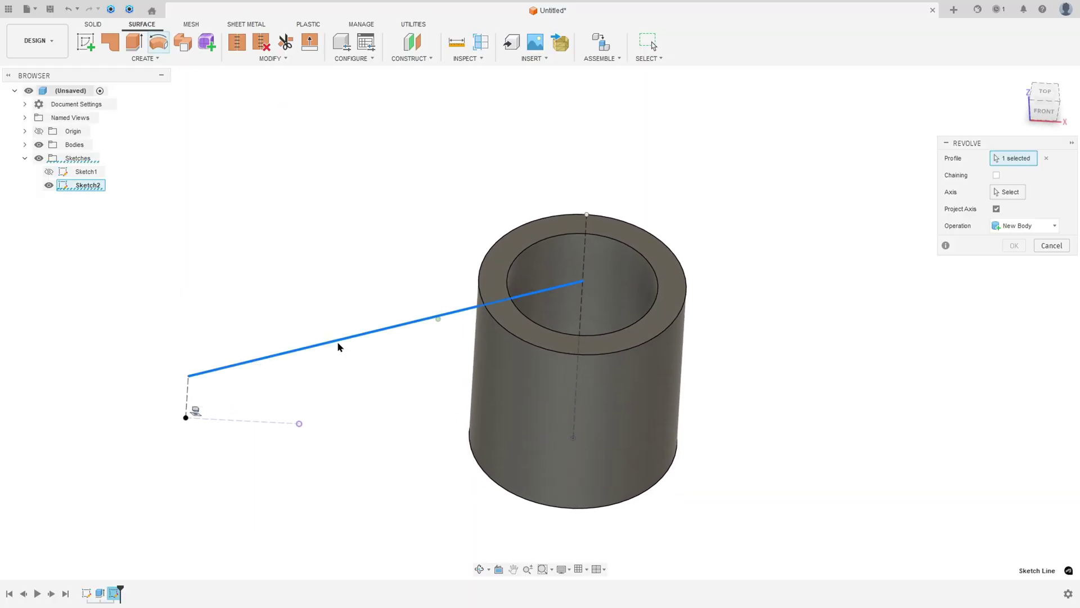
click(1005, 192)
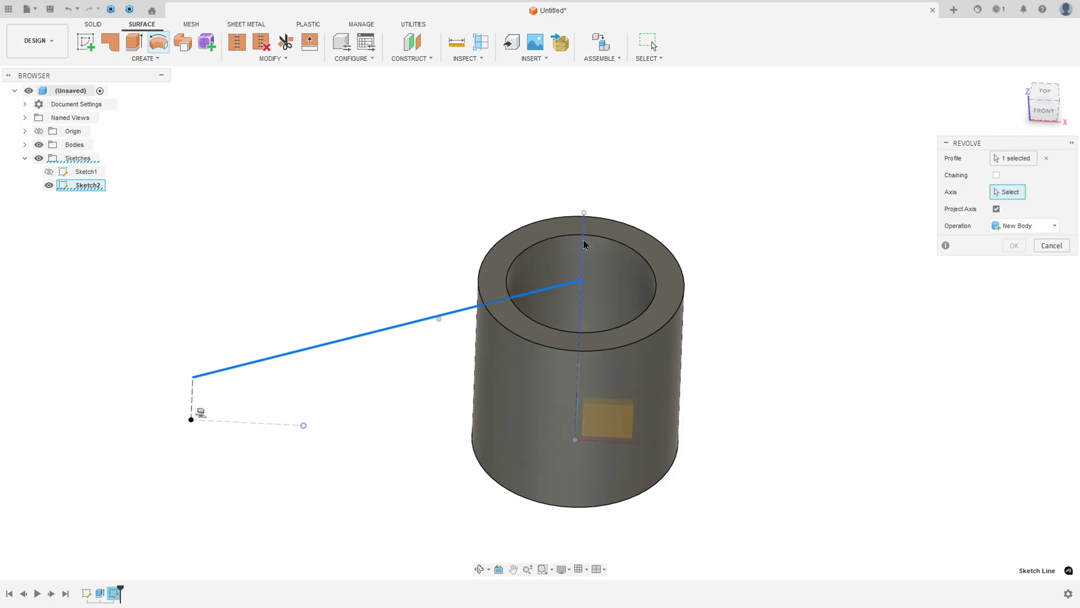
click(682, 247)
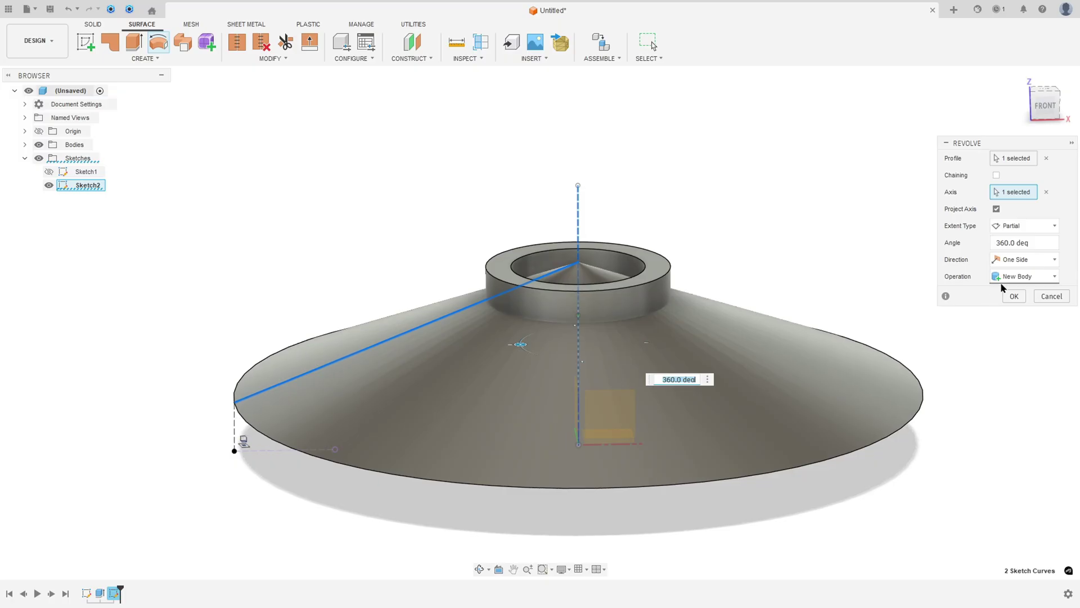
click(1013, 297)
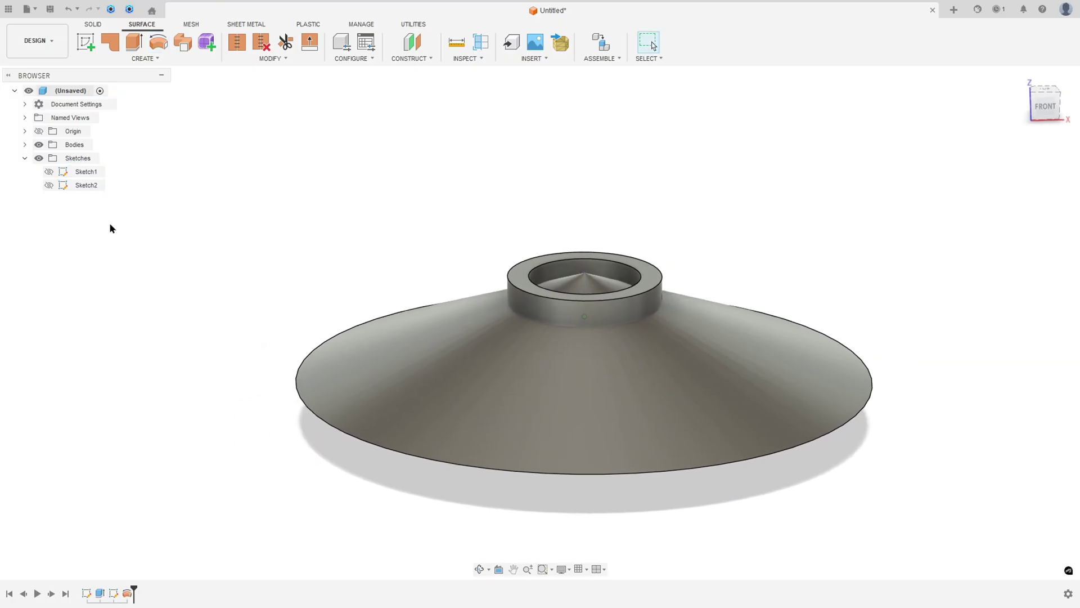
Expand the bodies list and inspect the hub solid and the revolved surface body in it
click(24, 145)
click(84, 160)
click(85, 172)
click(178, 160)
key(F6)
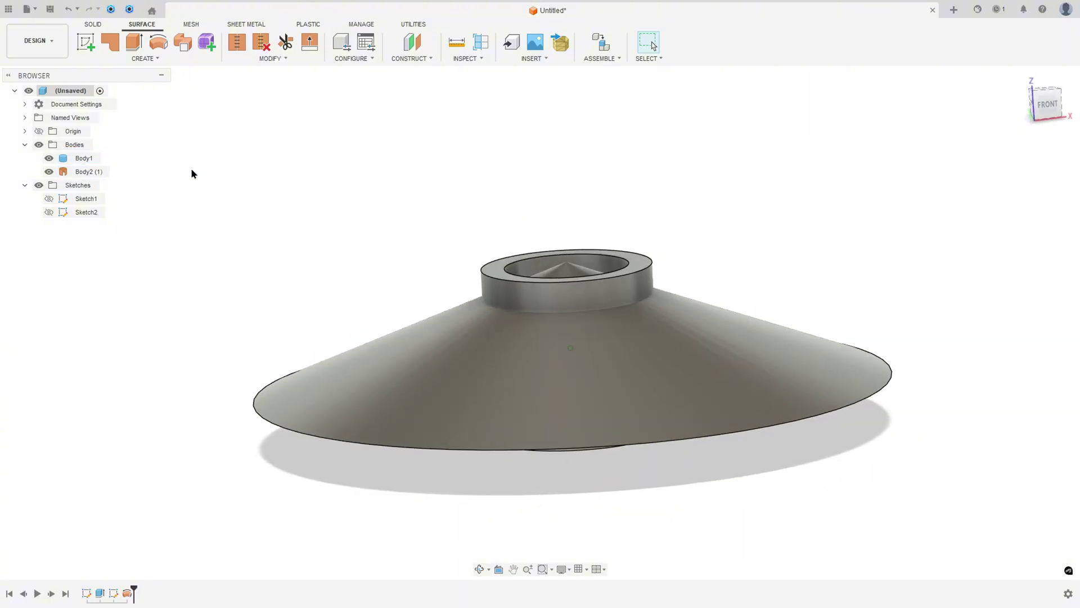
Show Sketch1, hide all bodies, and select the arm-end circle and tapered arm area as profiles for a solid Extrude
click(92, 25)
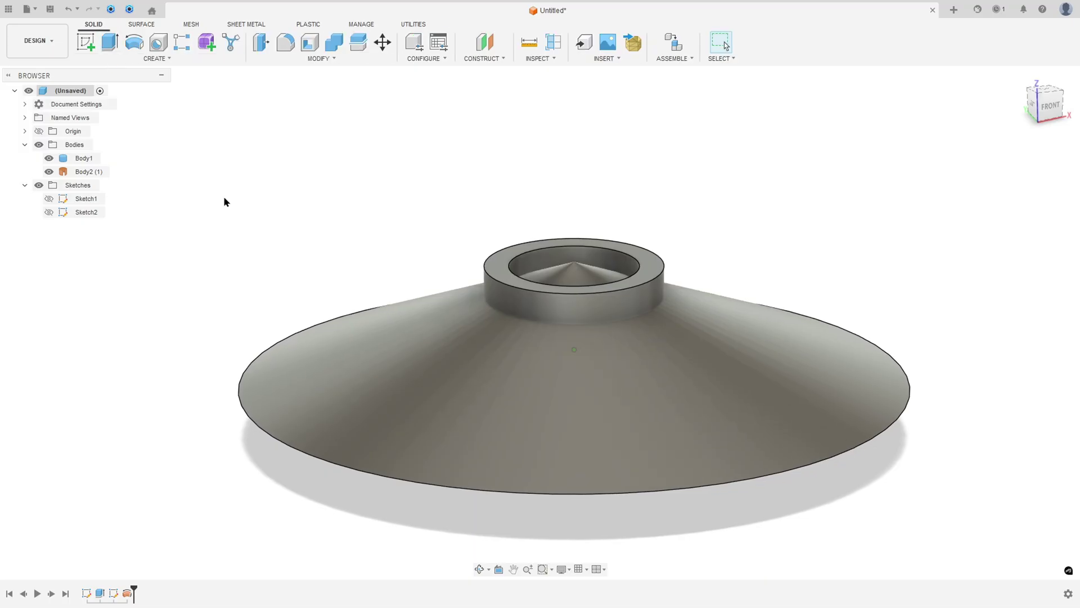
click(49, 198)
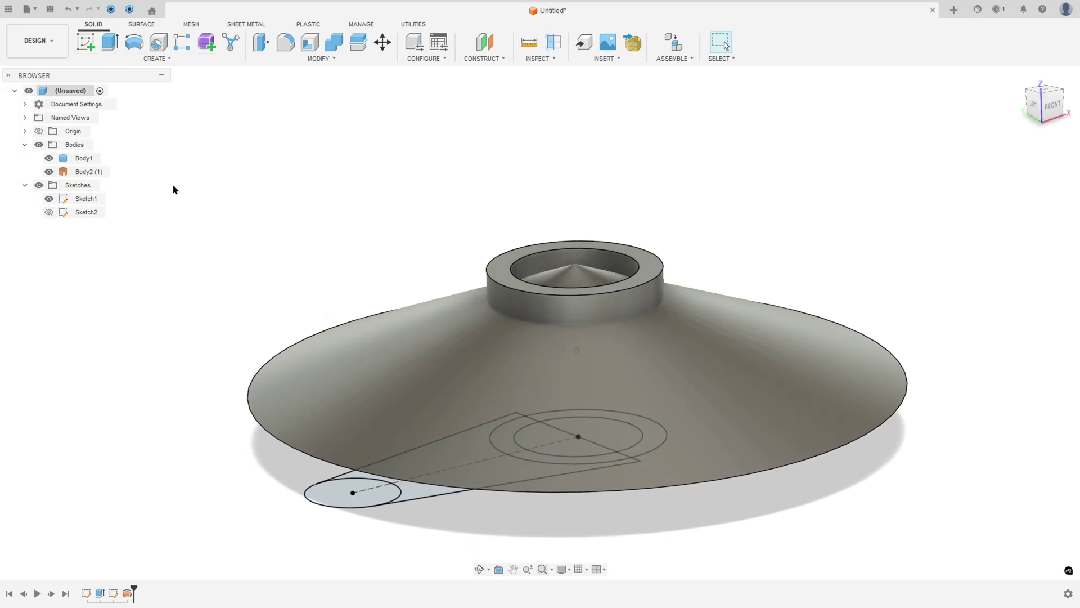
click(109, 42)
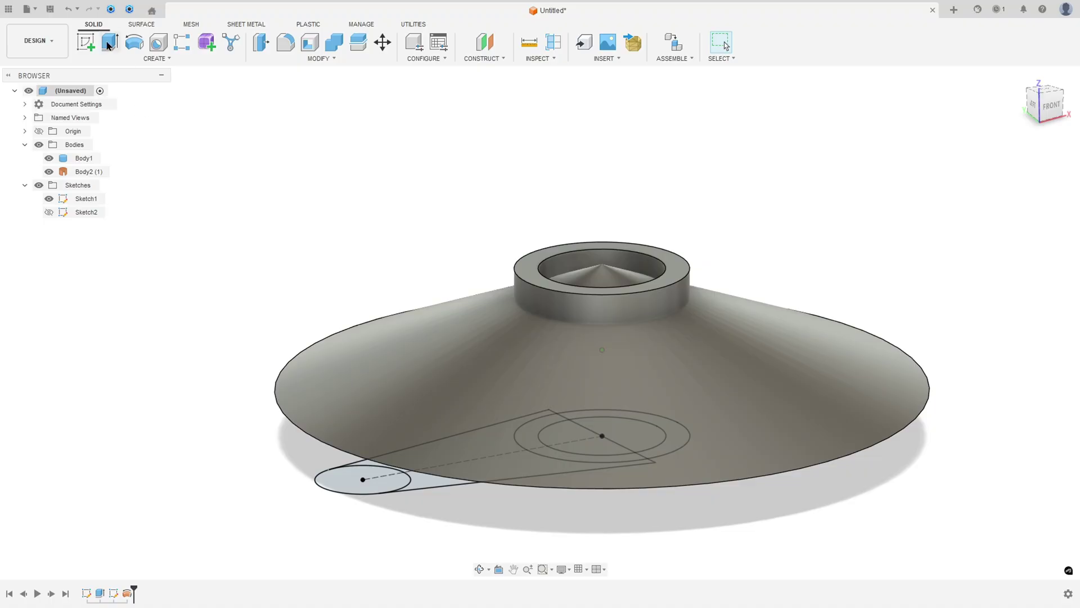
click(39, 144)
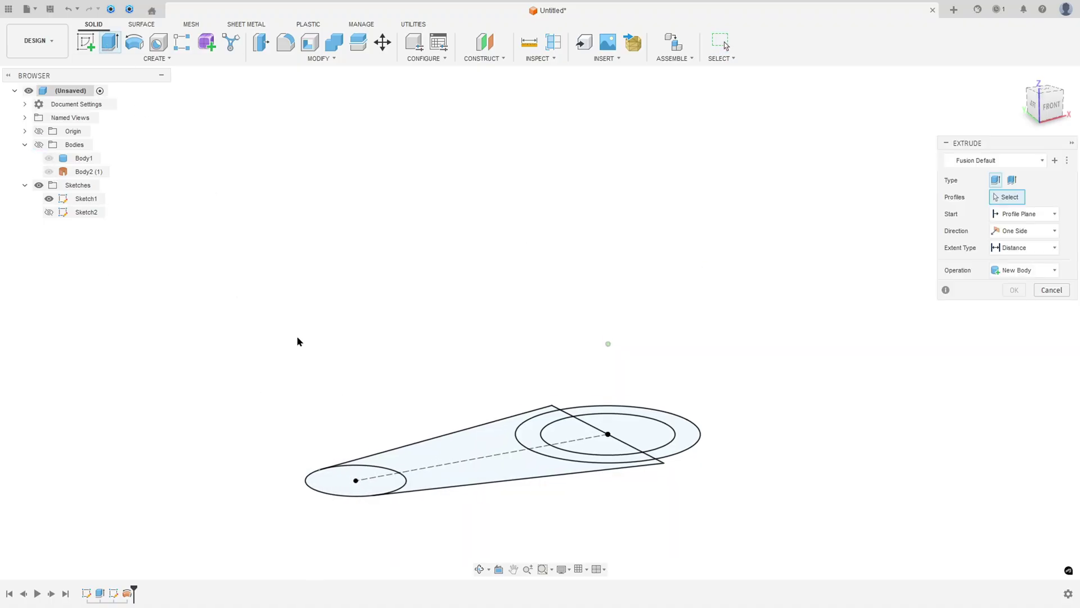
click(357, 489)
click(433, 484)
mouse_move(479, 467)
shift+middle_down()
mouse_move(493, 448)
mouse_move(471, 554)
shift+middle_up()
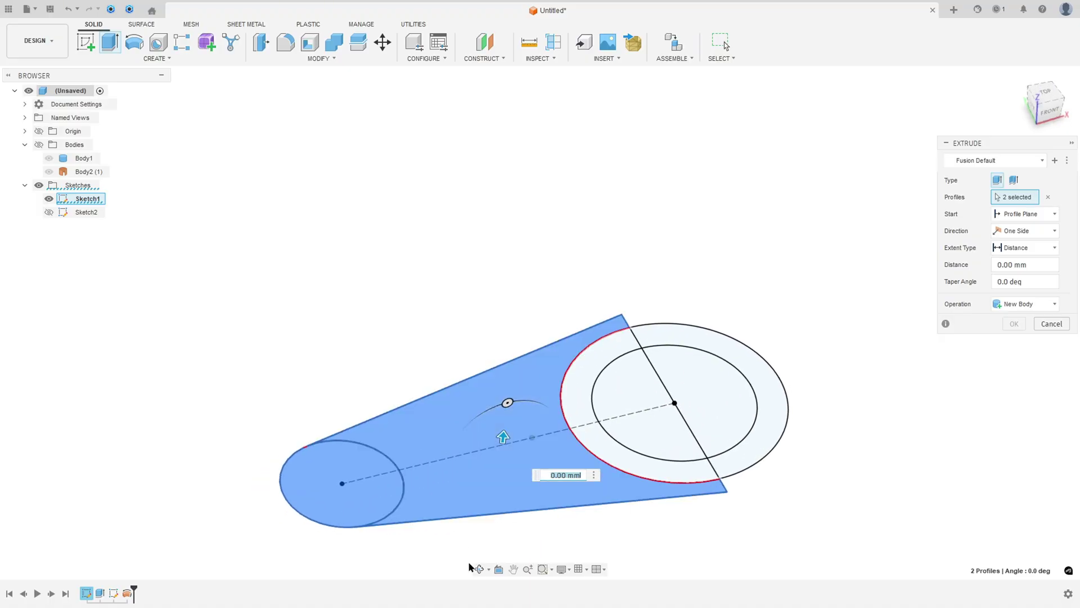
scroll(315, 314, up, 5)
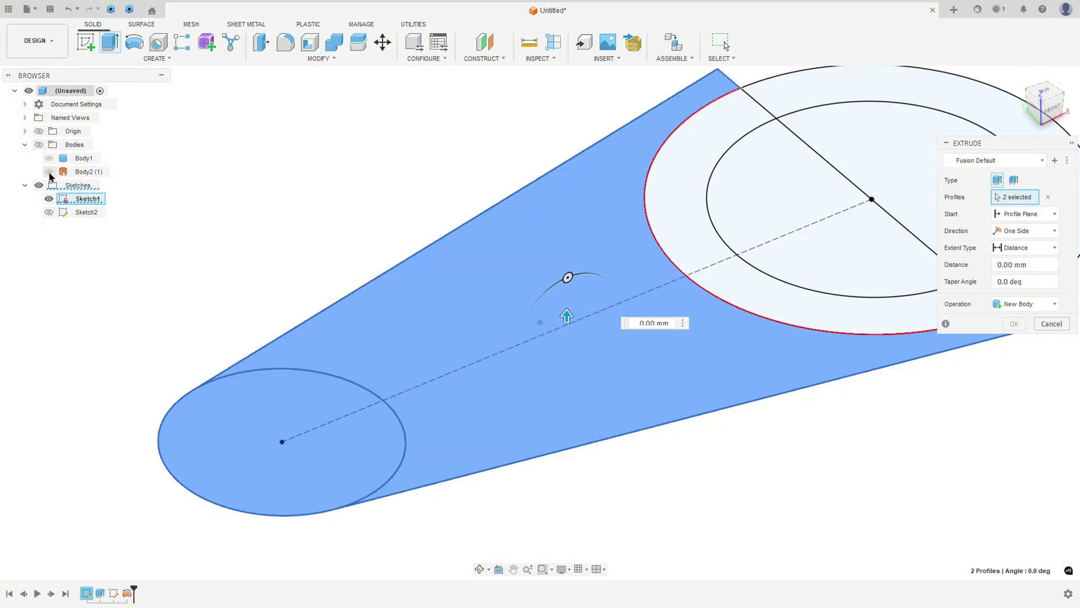
Show the bodies again and extrude the arm profiles up to the revolved surface, extended to adjacent faces and joined to the hub
click(39, 144)
scroll(226, 218, down, 5)
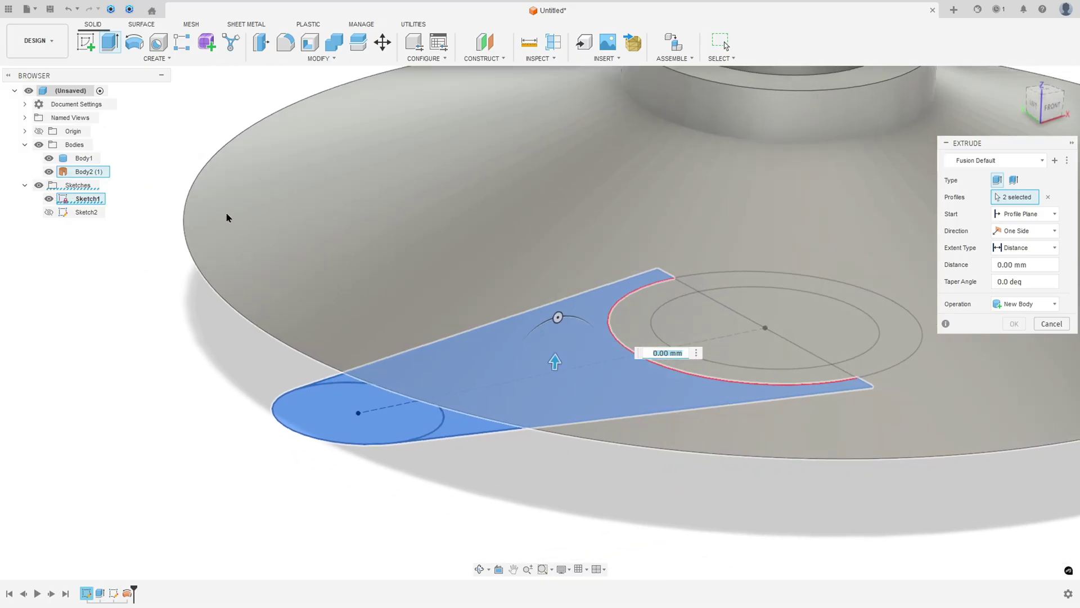
shift+middle_drag(227, 218, 473, 304)
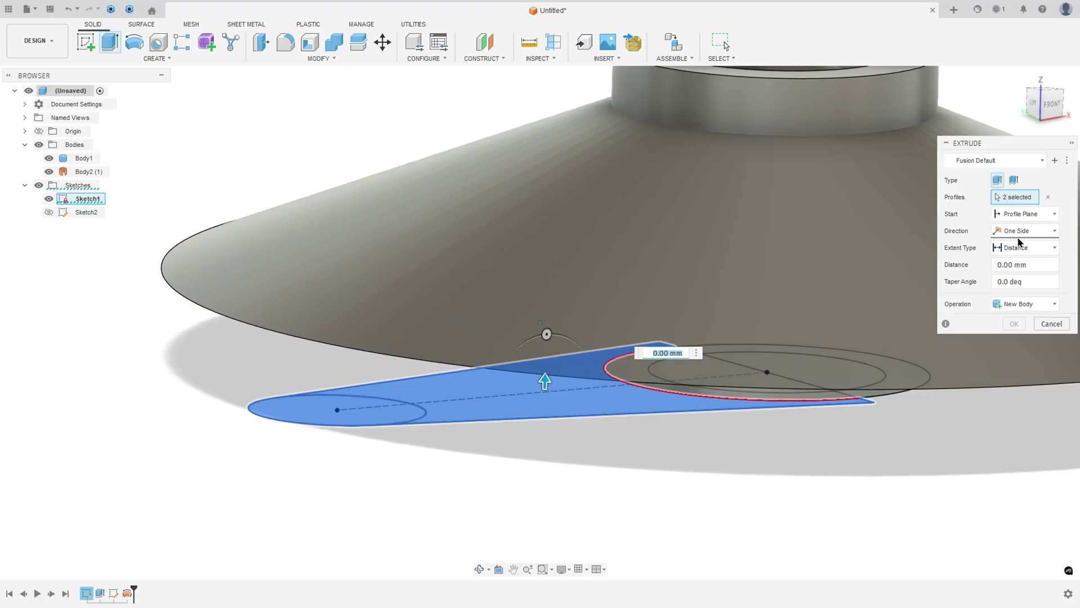
click(1015, 251)
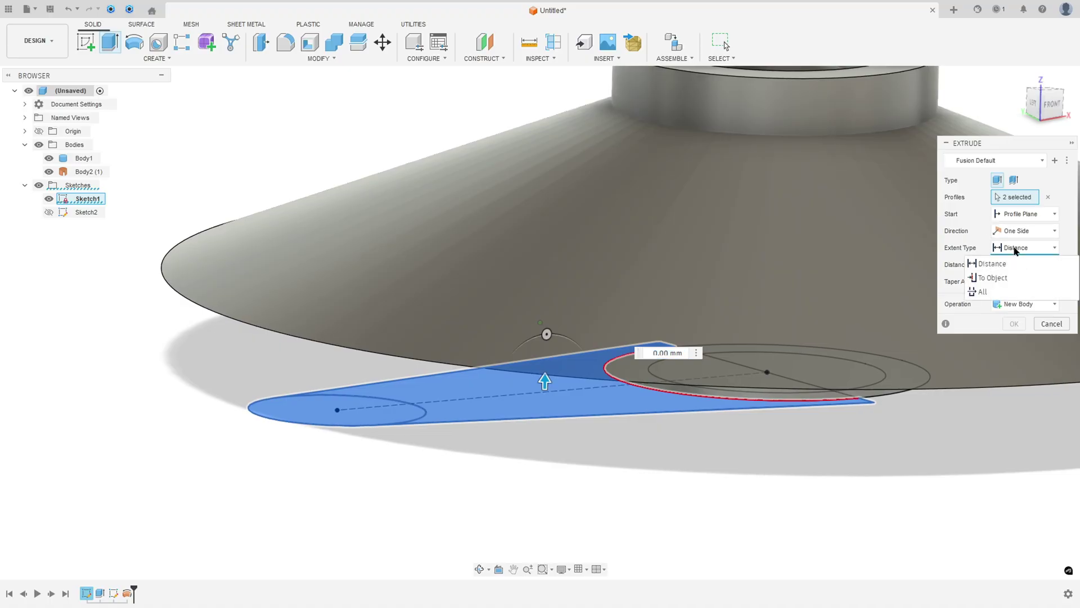
click(1001, 282)
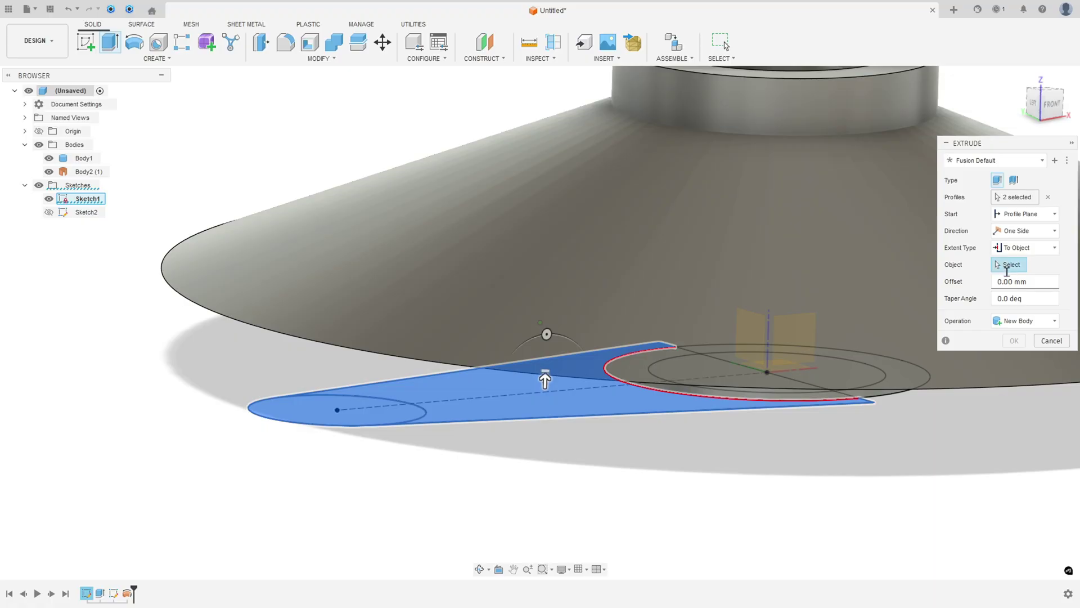
shift+middle_drag(405, 315, 363, 250)
click(366, 277)
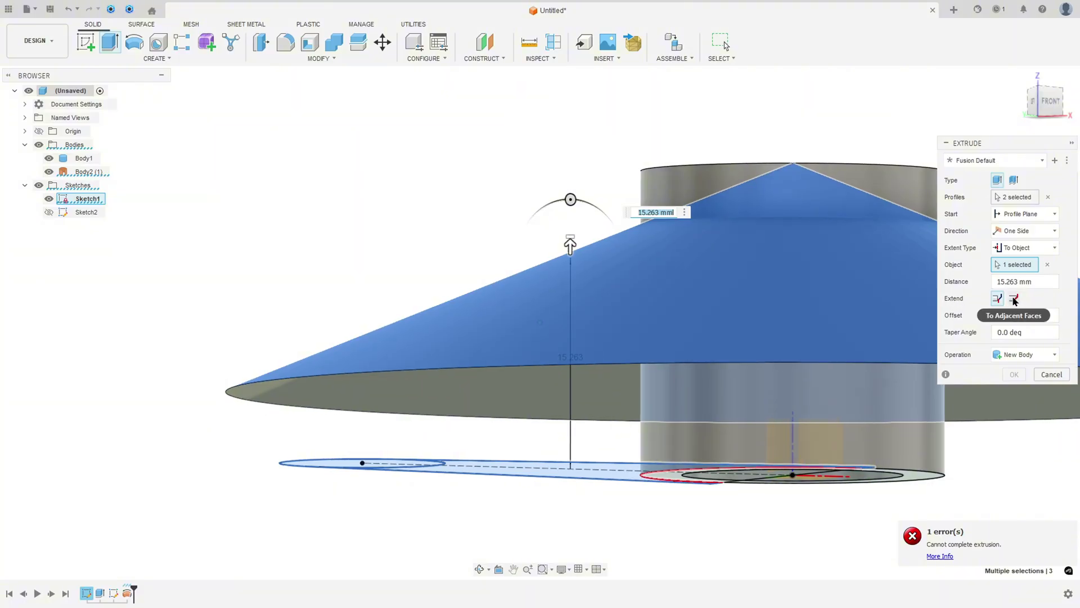
click(1015, 298)
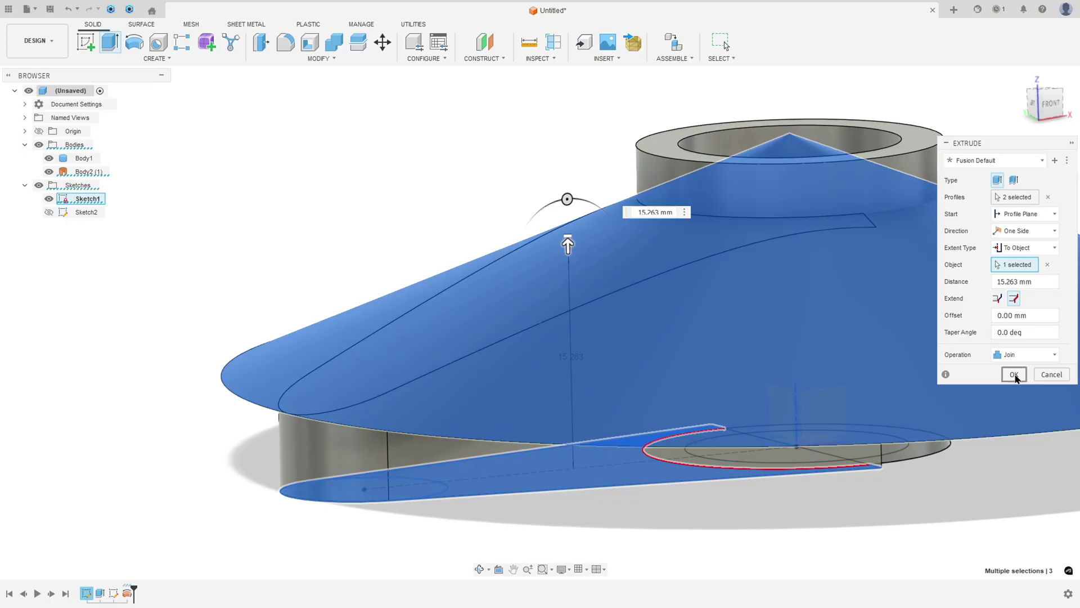
click(1014, 374)
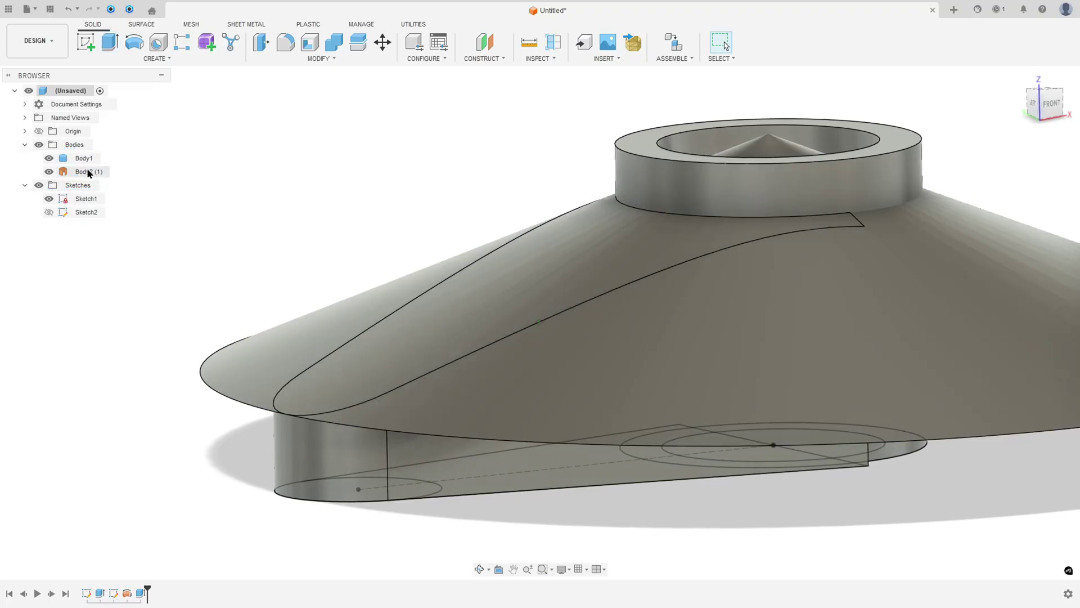
Hide the revolved surface body and Sketch1 so only the solid hub and arm are shown
click(48, 171)
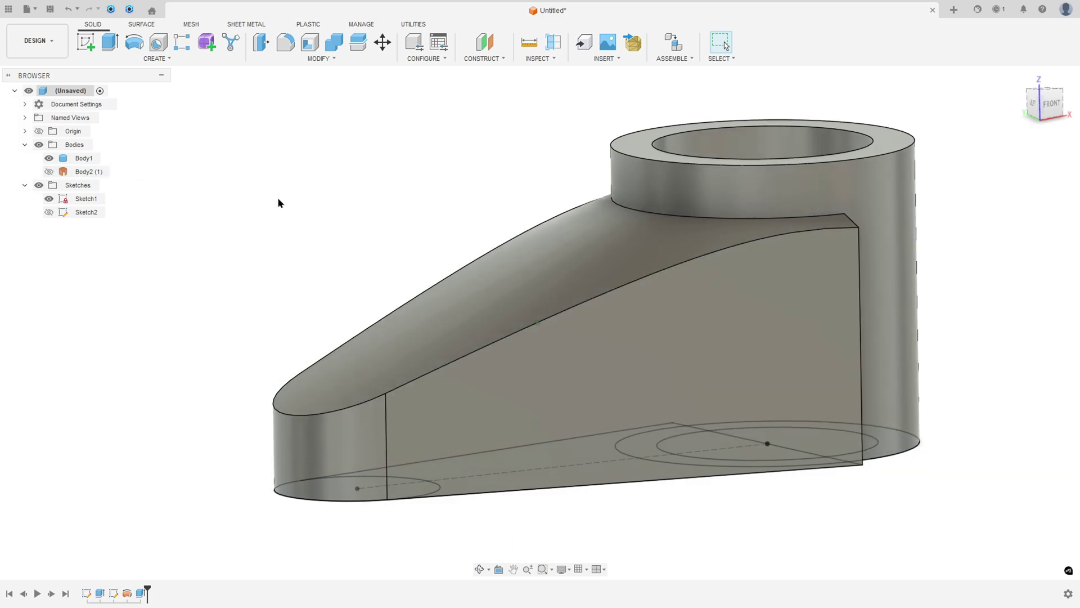
scroll(354, 236, up, 5)
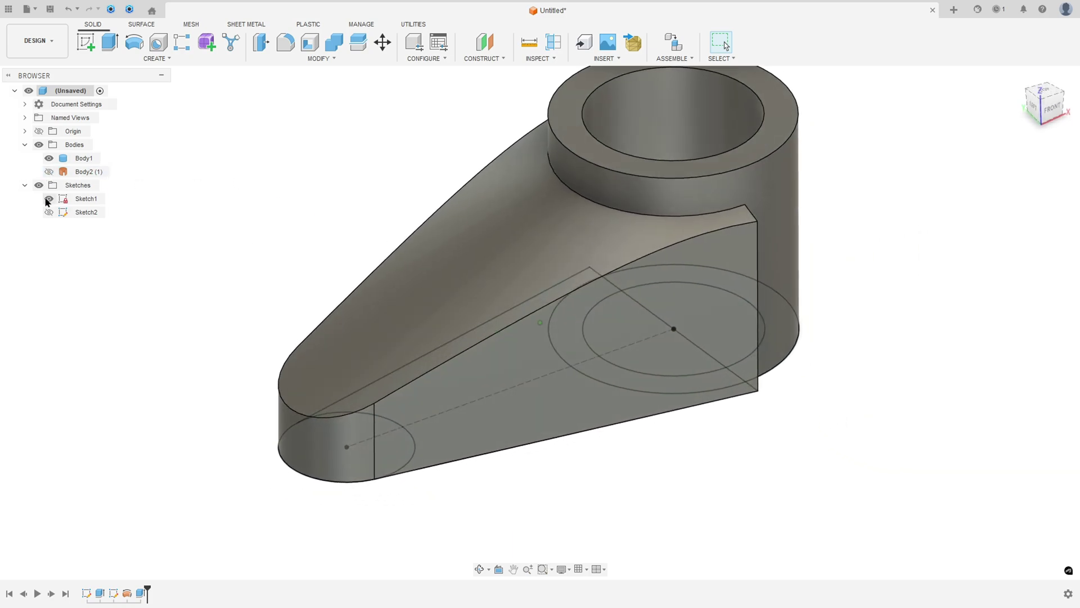
click(49, 198)
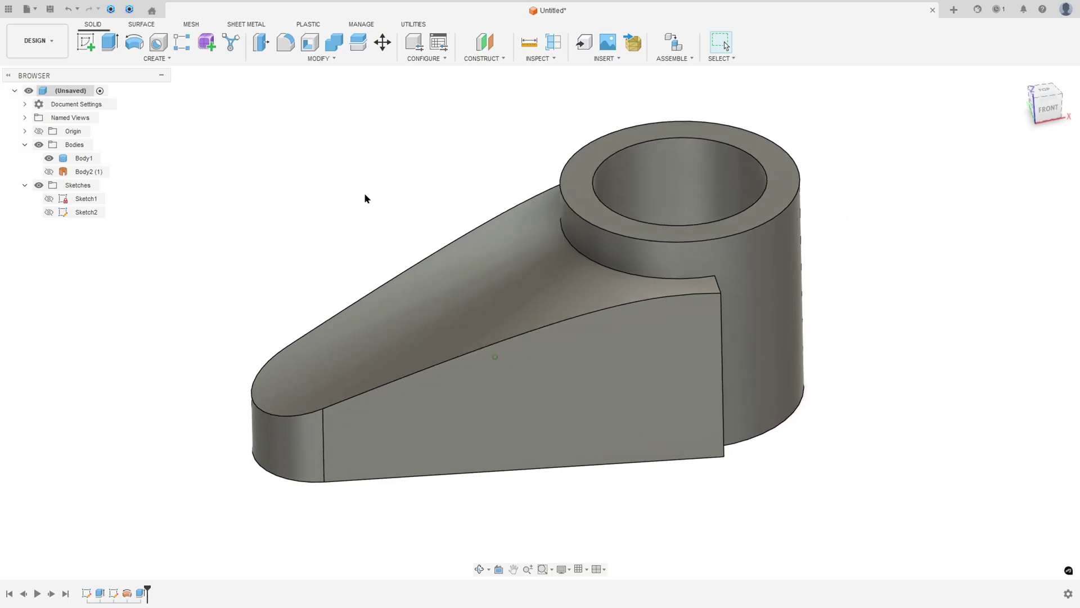
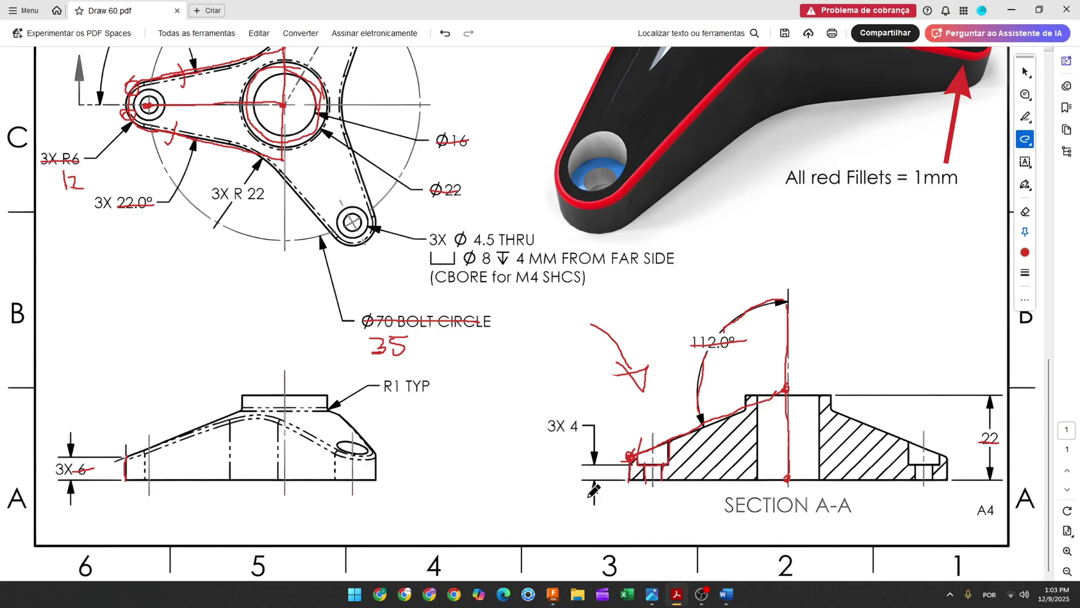
Switch to Fusion and start a new sketch on the front XZ origin plane
click(552, 595)
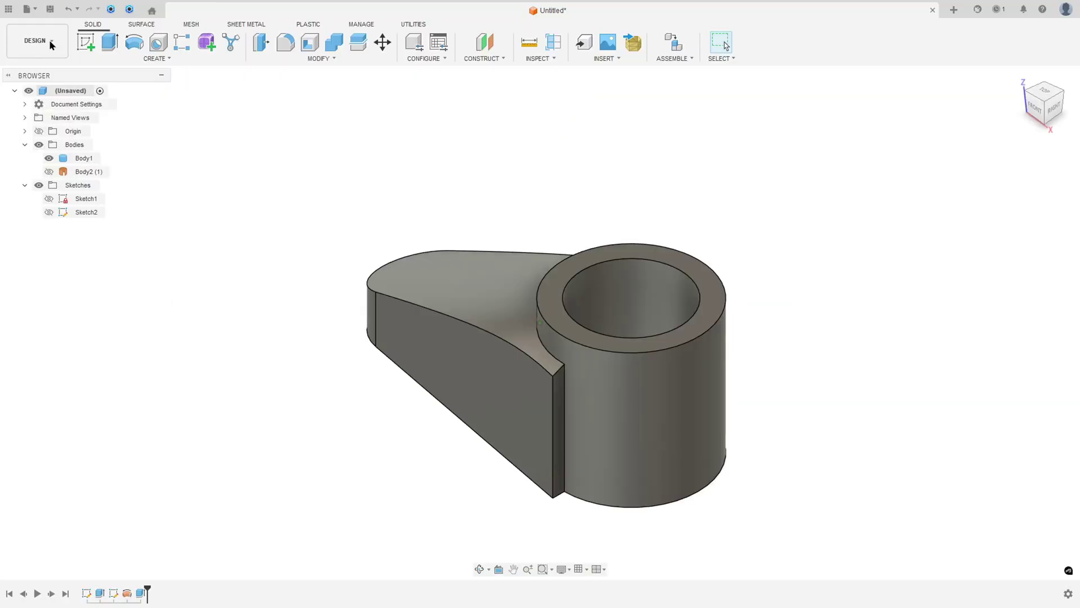
click(85, 42)
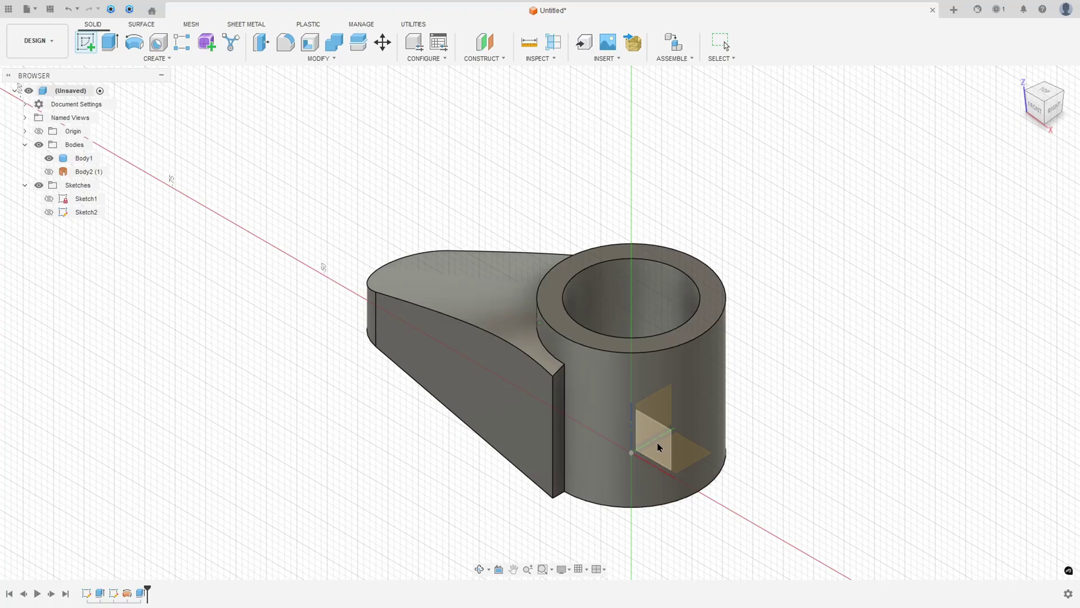
click(659, 447)
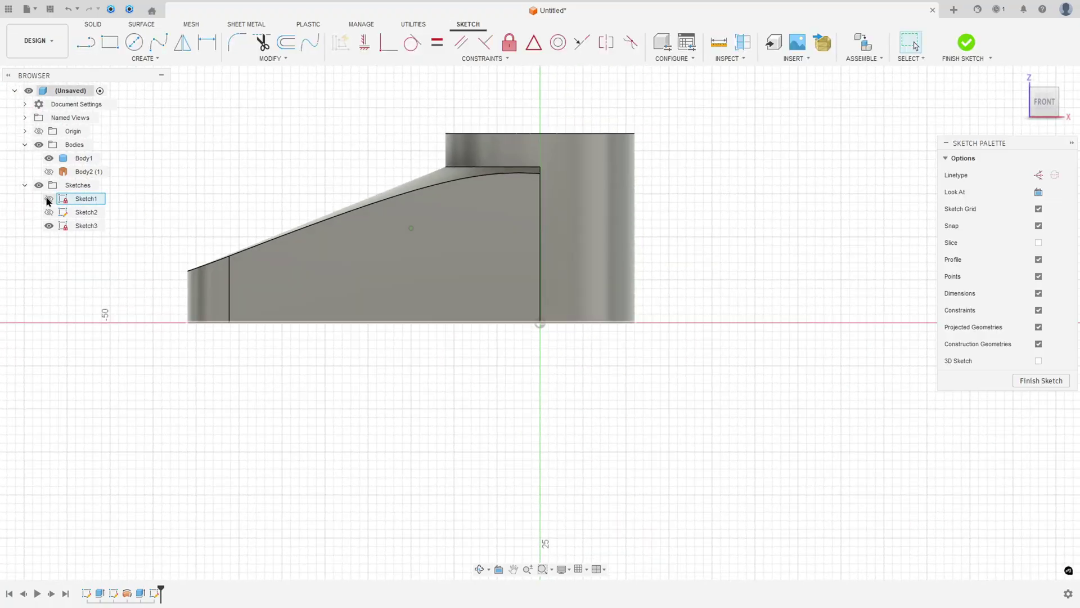
Hide Body1 and project the arm-end circle's centre point from Sketch1 into the new sketch, showing Sketch1 only for the selection
click(49, 198)
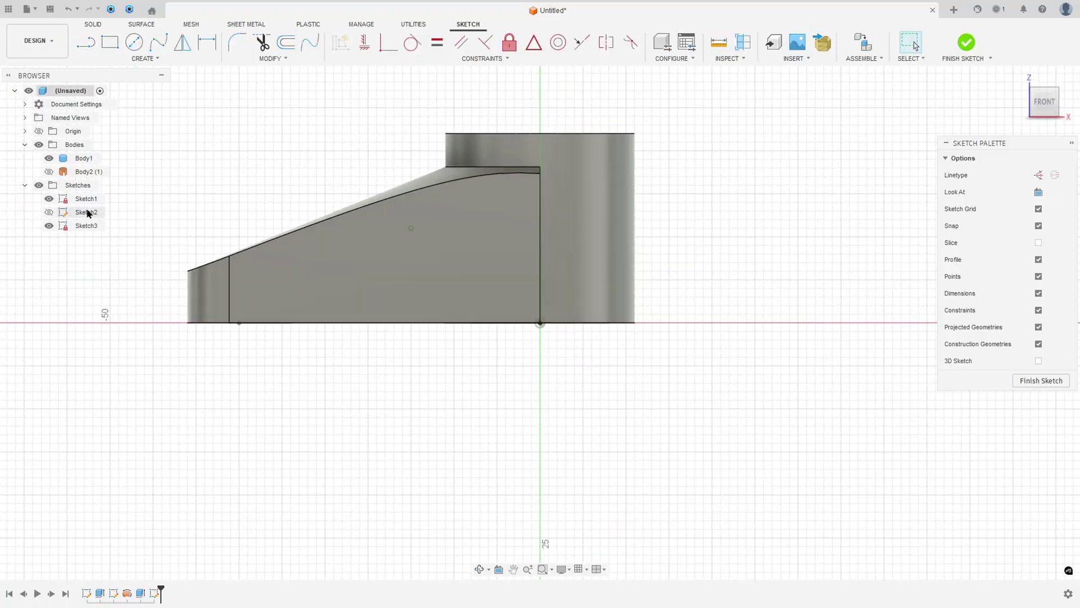
click(48, 158)
mouse_move(179, 164)
shift+middle_down()
mouse_move(220, 157)
mouse_move(211, 181)
shift+middle_up()
click(149, 60)
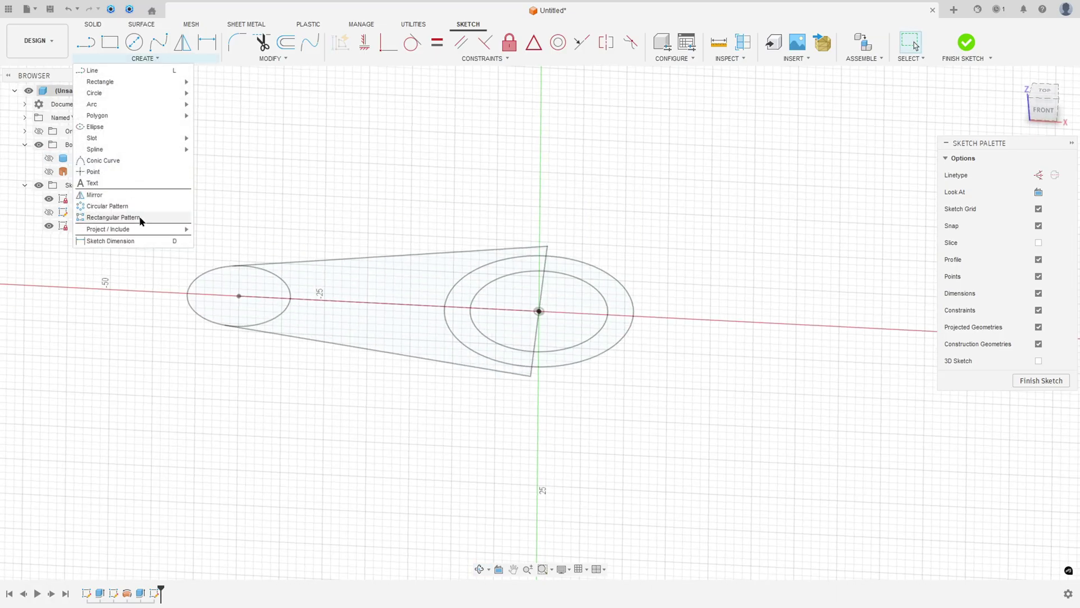
mouse_move(145, 229)
click(213, 229)
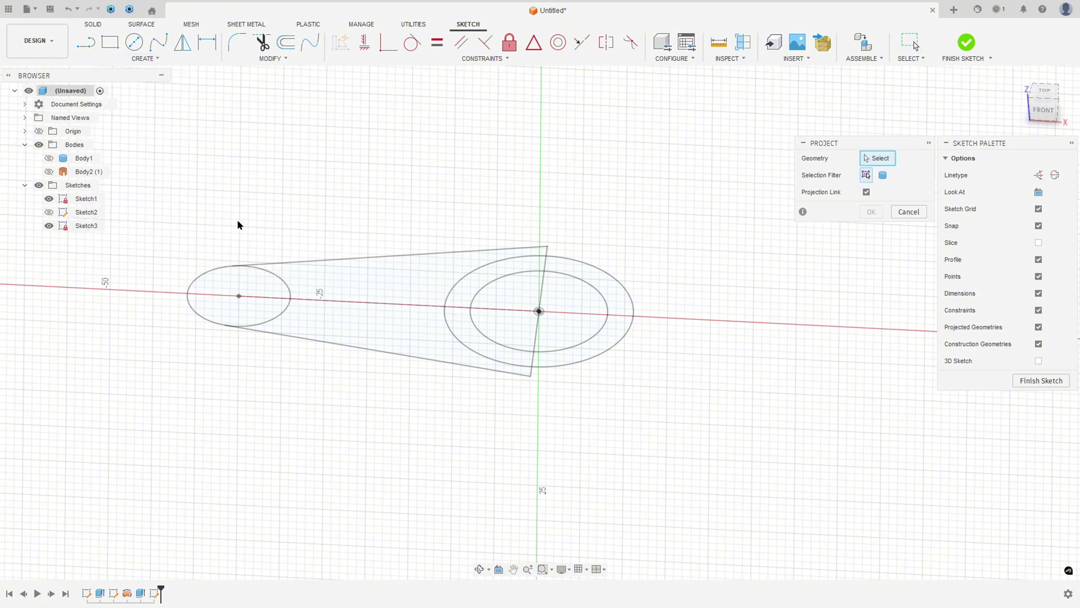
click(239, 296)
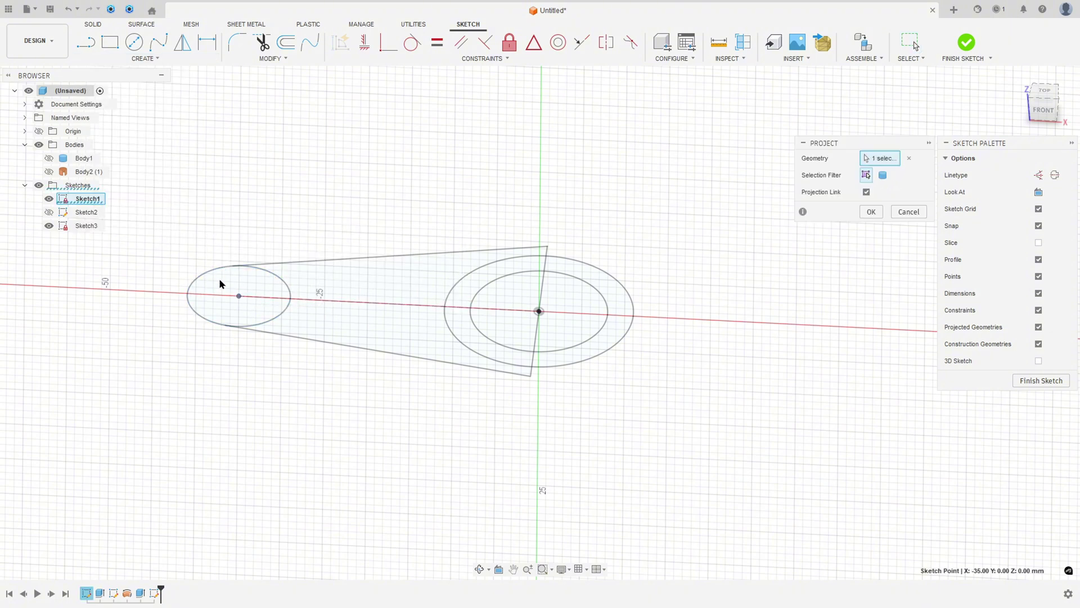
click(871, 213)
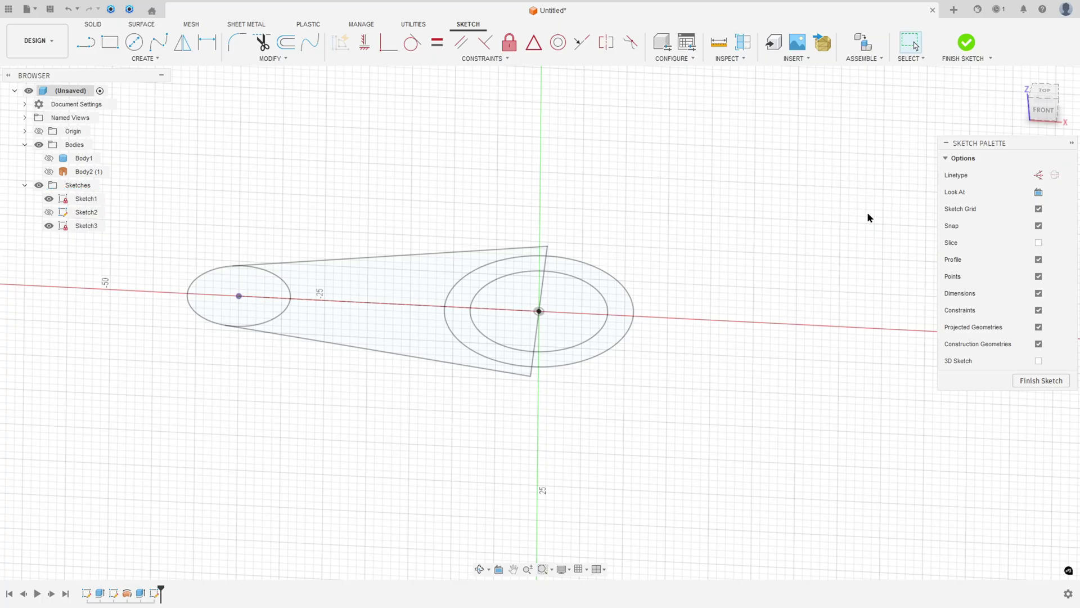
click(1043, 110)
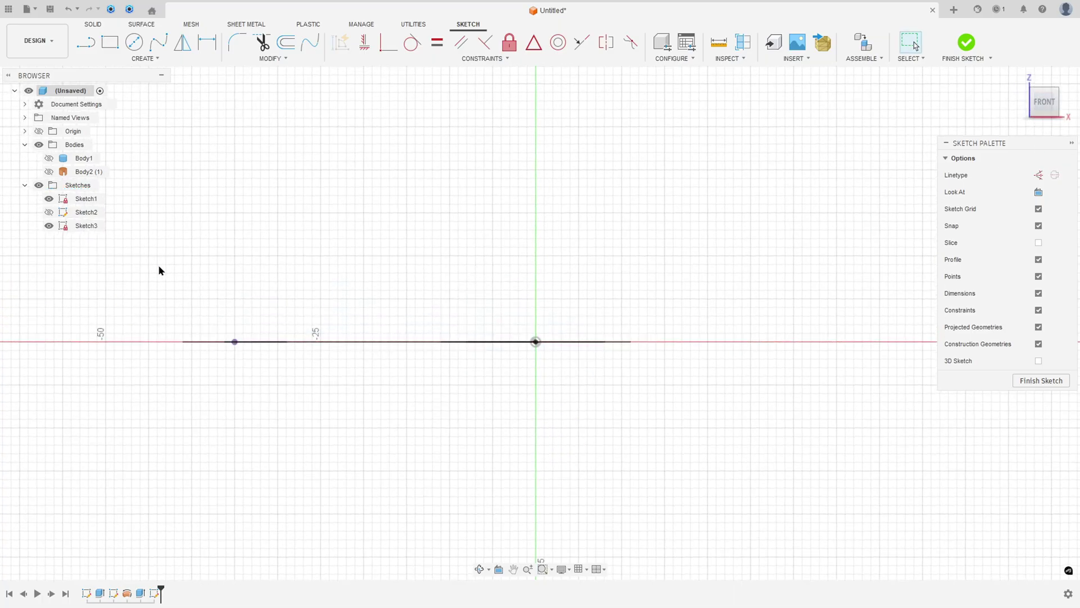
click(49, 198)
middle_drag(407, 243, 609, 265)
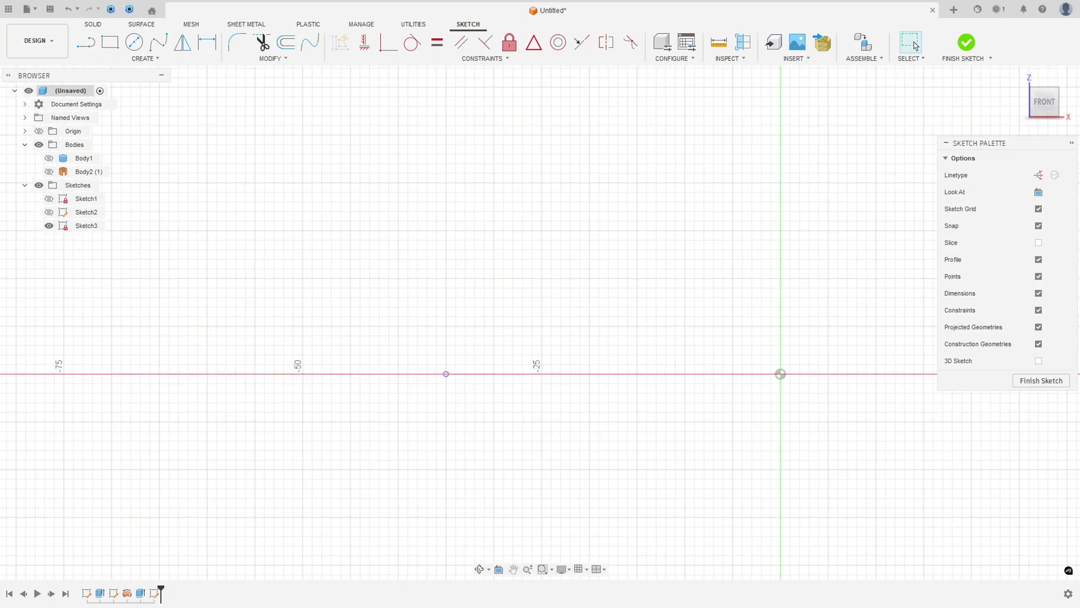
Switch to Draw 60.pdf and outline the counterbored hole callout in red
key(alt+Tab)
scroll(349, 427, up, 3)
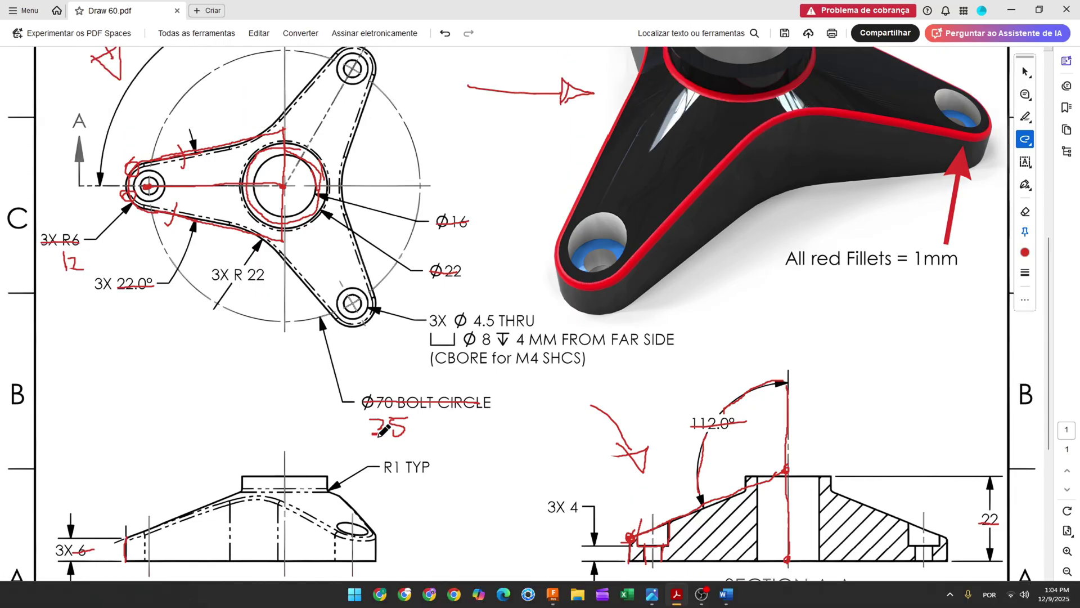
scroll(349, 428, down, 3)
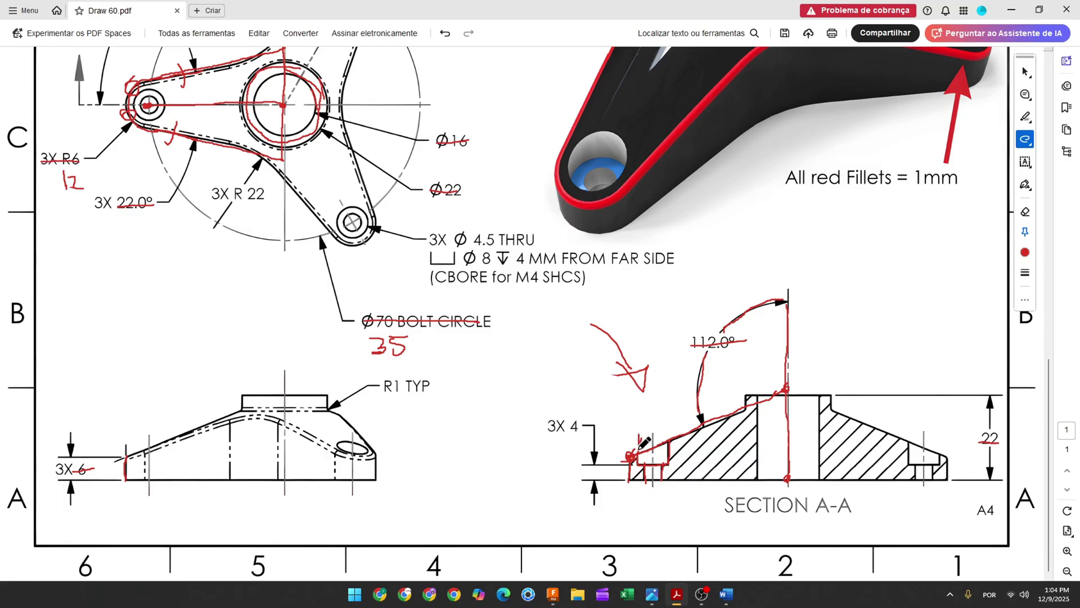
scroll(492, 417, up, 2)
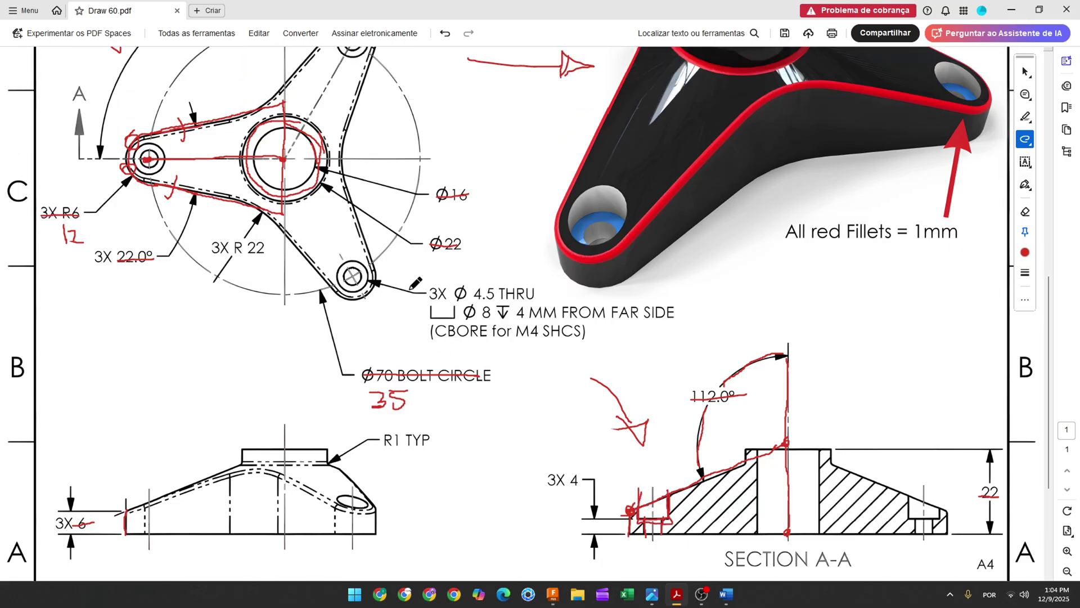
mouse_move(409, 276)
mouse_down()
mouse_move(695, 286)
mouse_move(699, 328)
mouse_move(664, 354)
mouse_move(420, 351)
mouse_move(407, 276)
mouse_up()
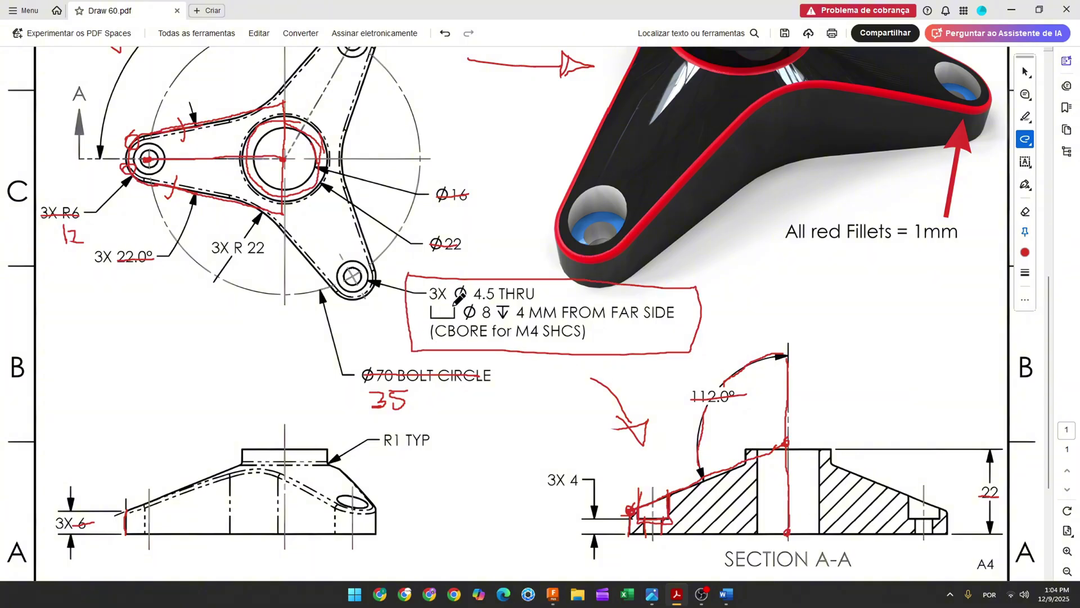
Switch to Fusion and draw a closed stepped line profile up from the projected point, about 15 mm tall with a 6 mm high, 3 mm wide lower step
click(552, 593)
click(86, 45)
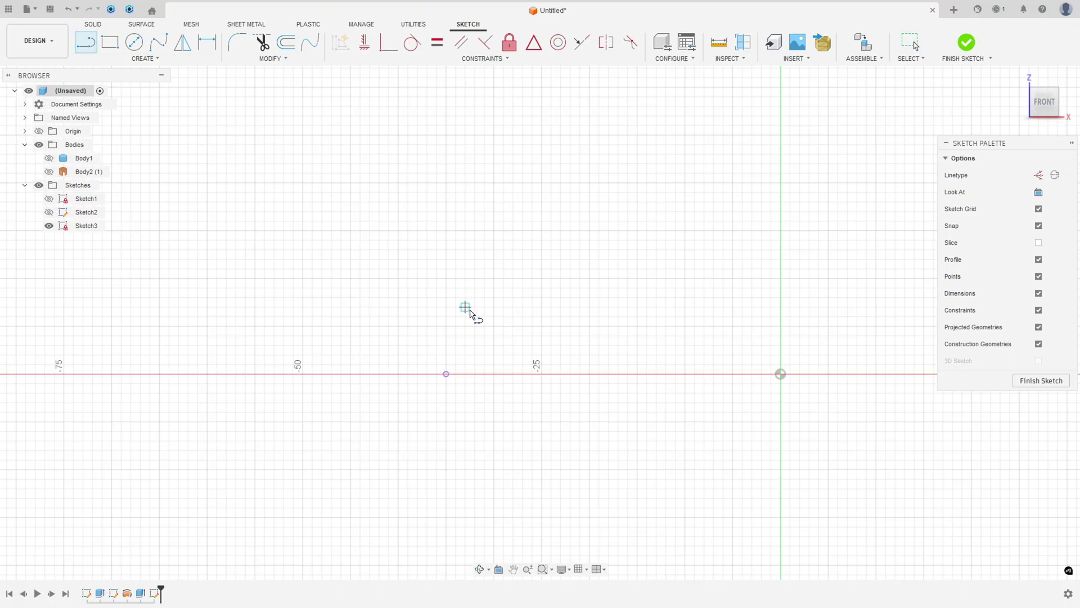
click(446, 374)
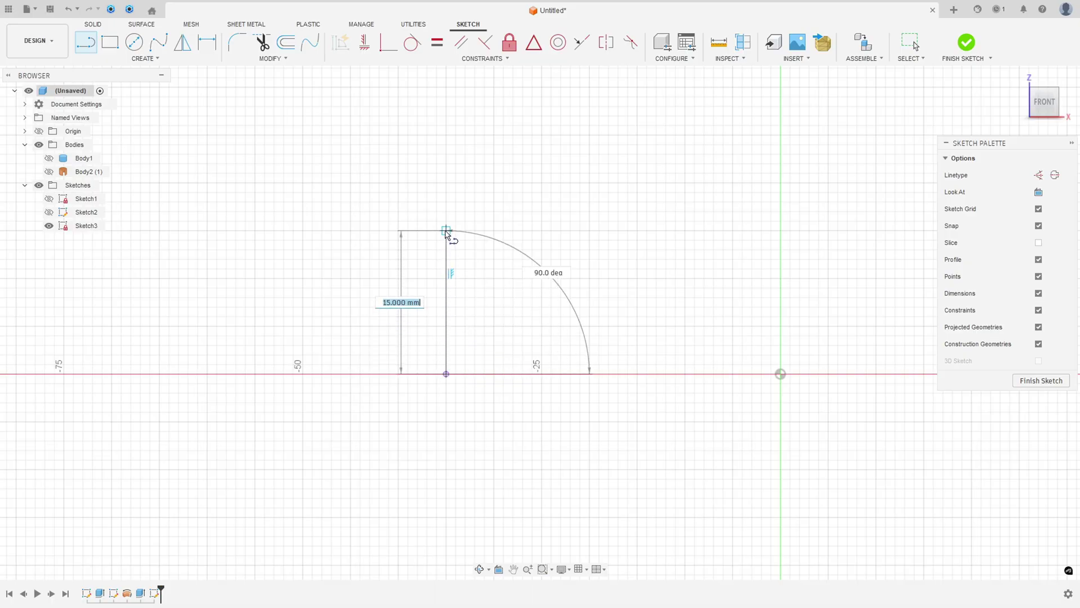
click(446, 231)
click(523, 231)
click(523, 317)
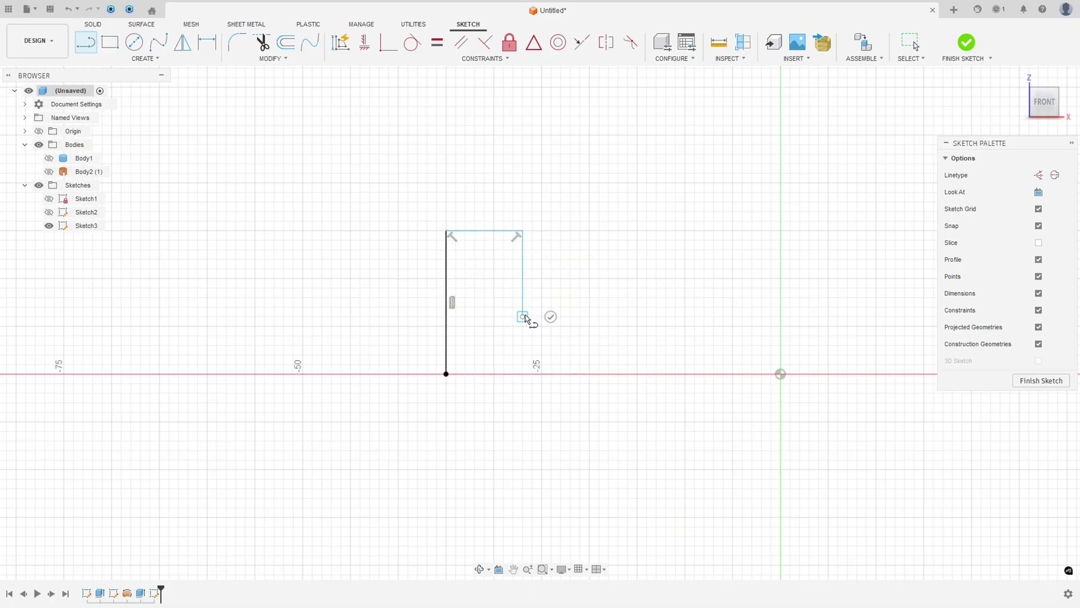
click(475, 317)
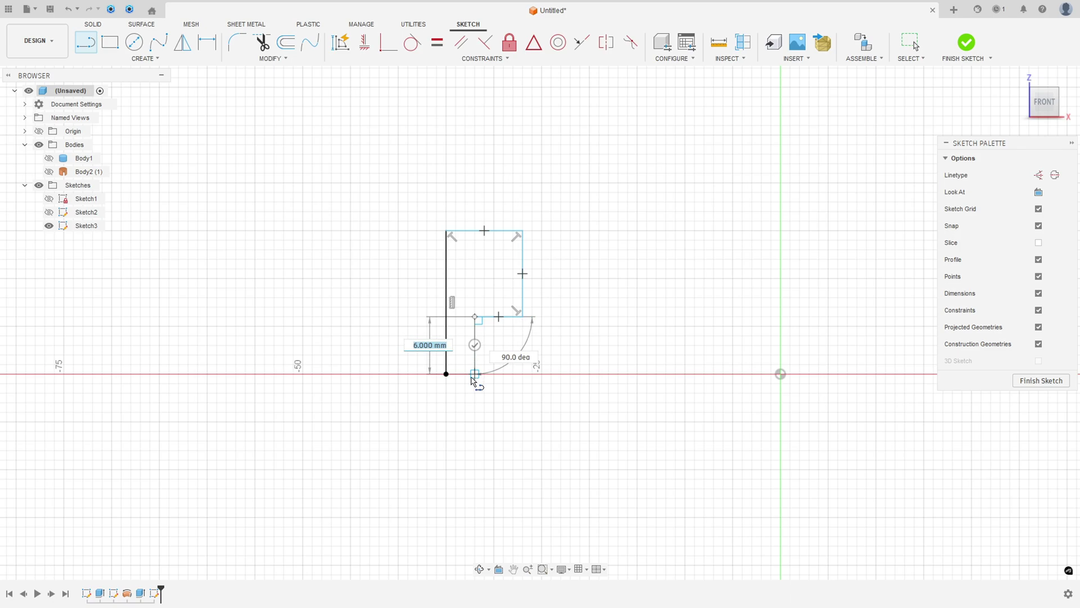
click(475, 373)
click(446, 374)
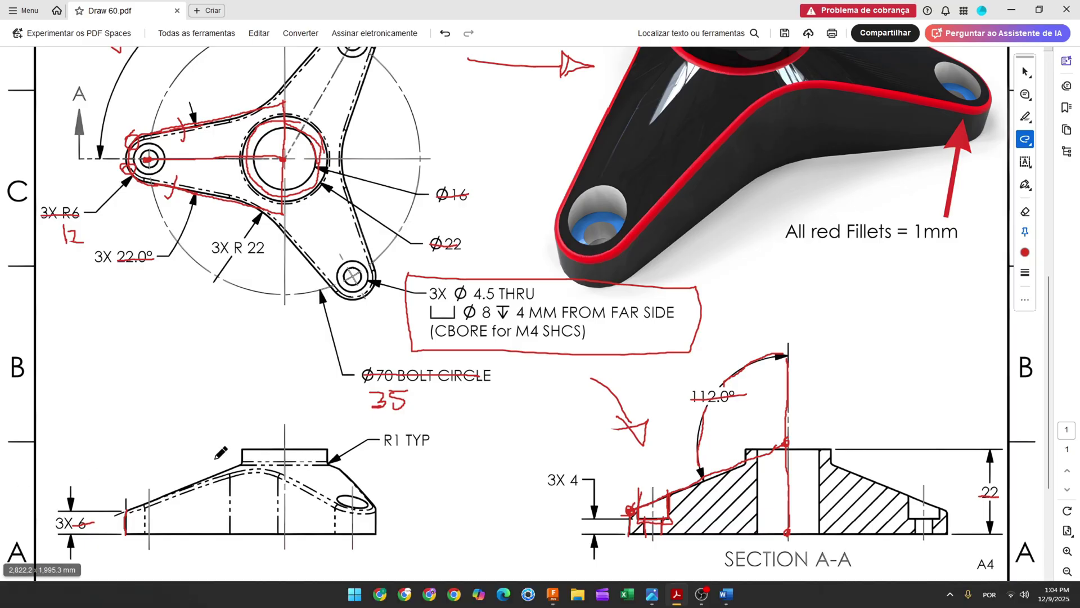
Undo the latest red annotations in Draw 60.pdf, then mark the through hole in Section A-A and strike out the 4.5 mm diameter
key(ctrl+z)
key(ctrl+z)
key(ctrl+z)
key(ctrl+z)
key(ctrl+z)
key(ctrl+z)
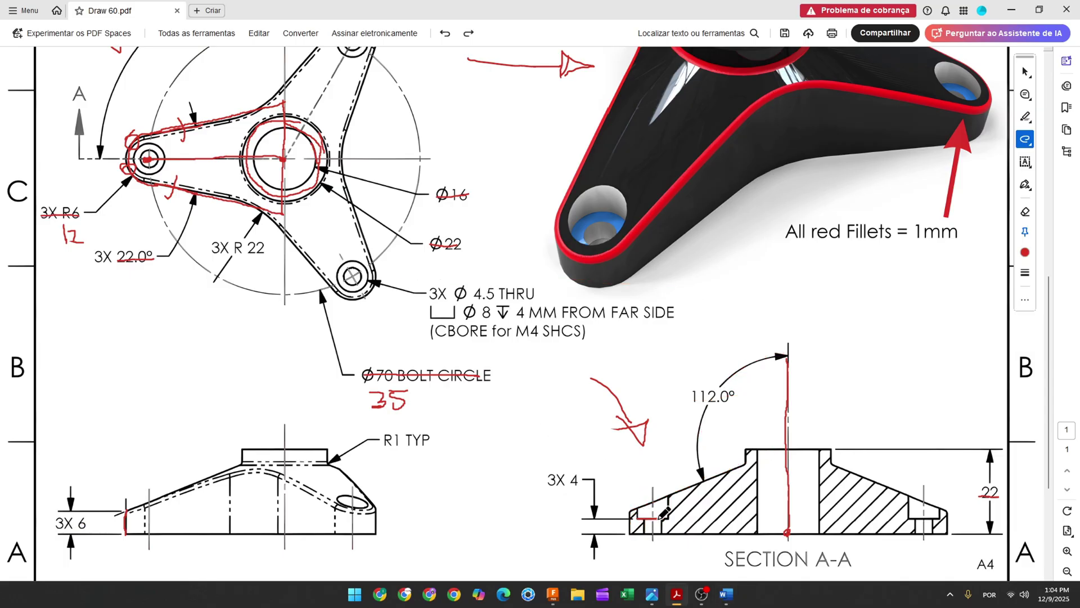
drag(647, 531, 653, 535)
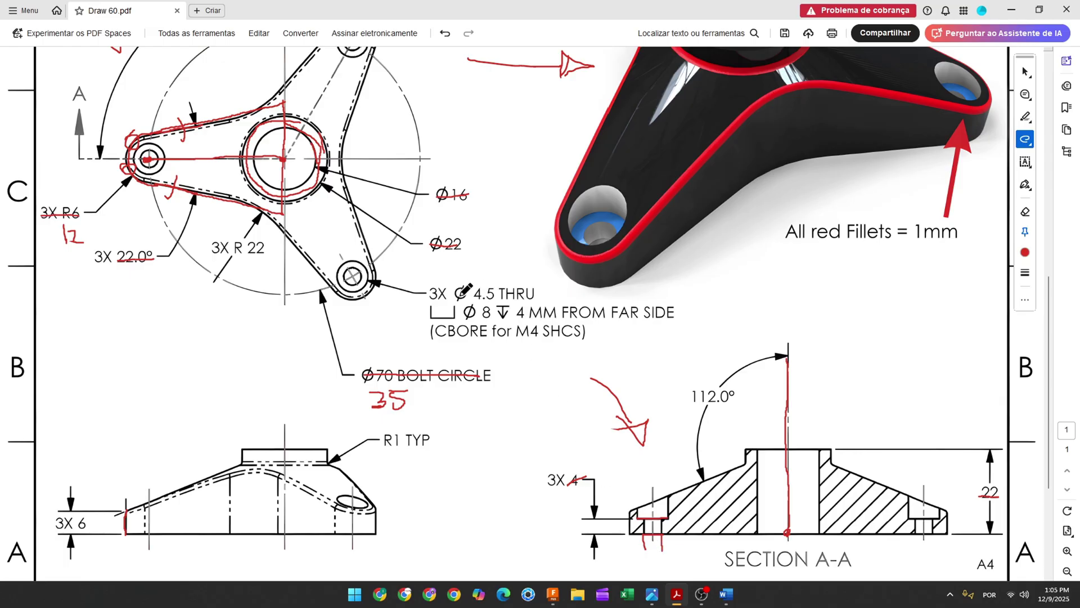
drag(473, 295, 501, 296)
Switch to Fusion and dimension the profile's bottom edge as 4.5/2 mm and its lower step height as 4 mm
click(556, 593)
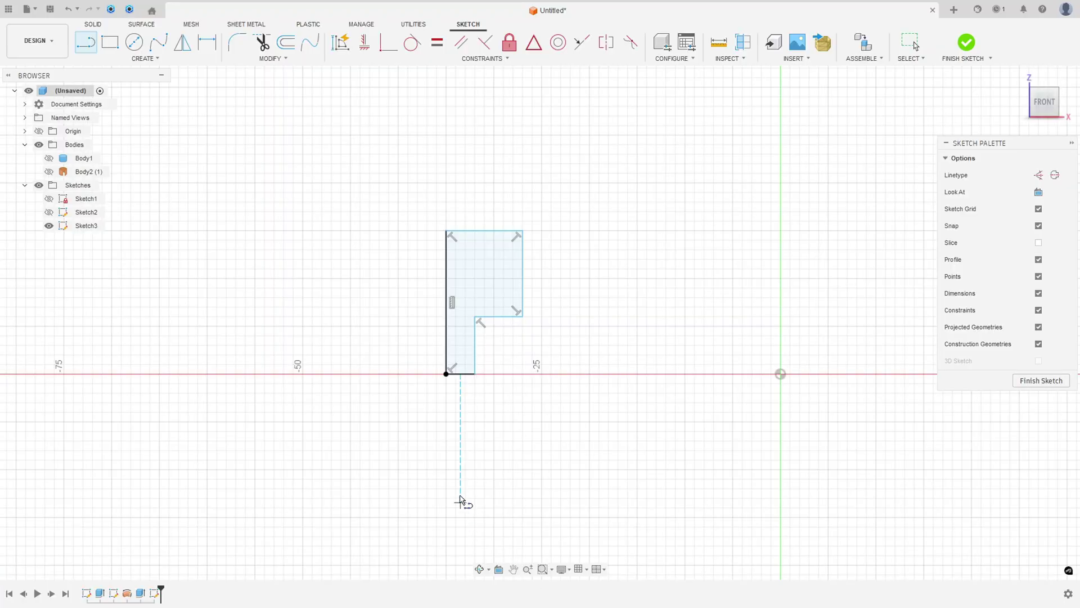
click(207, 42)
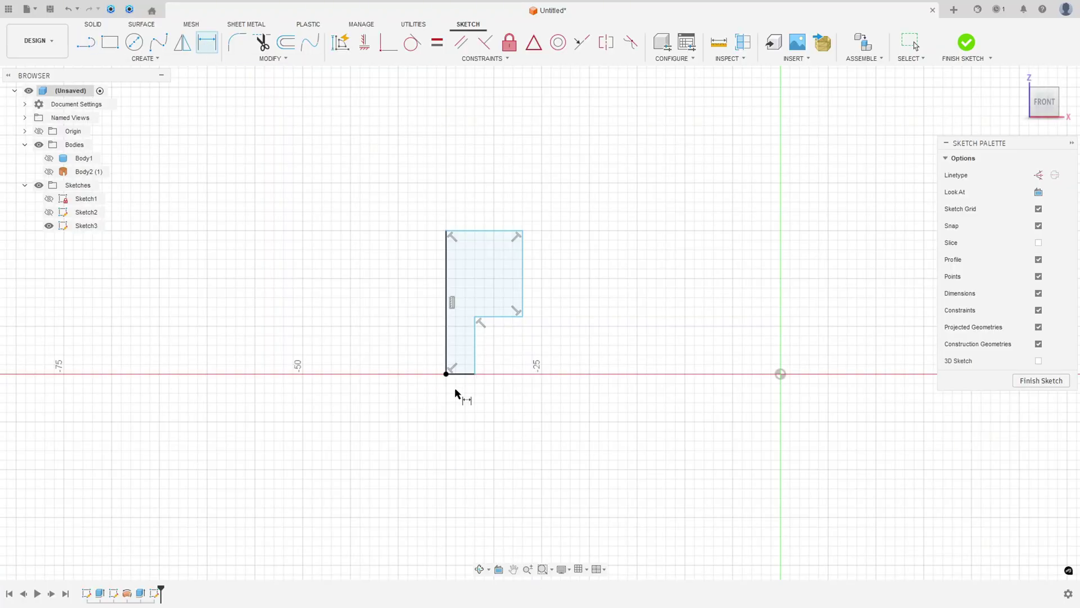
click(462, 376)
click(459, 408)
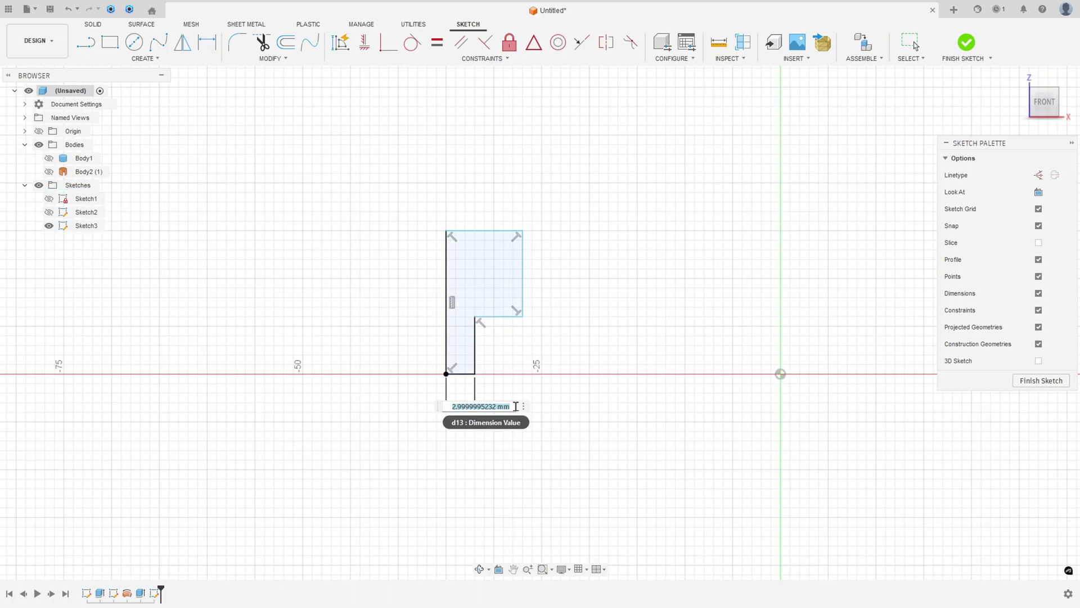
text(4.5/2)
key(Return)
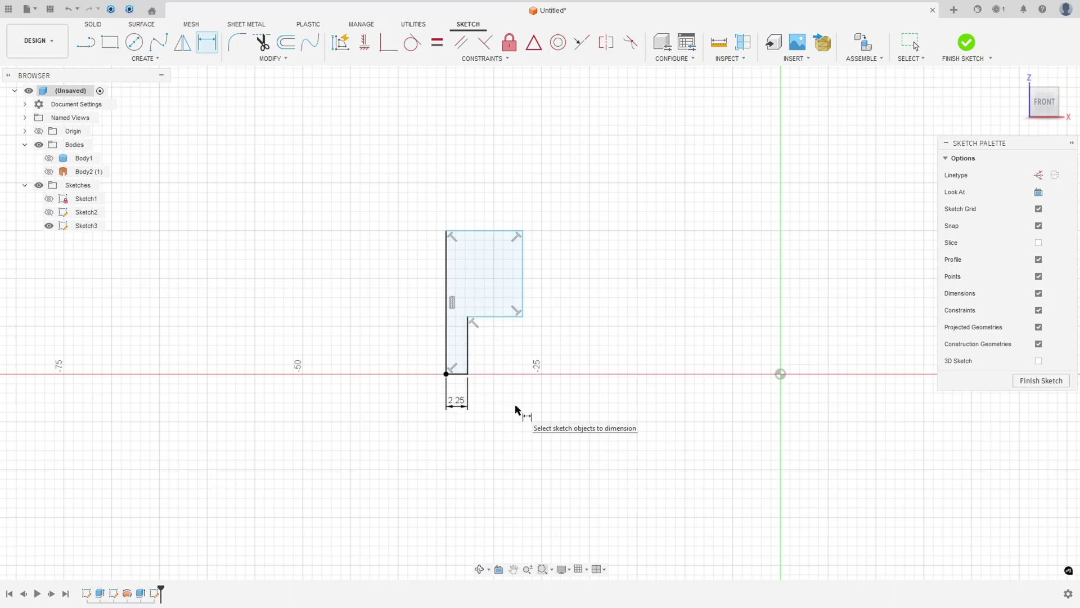
click(469, 354)
click(564, 343)
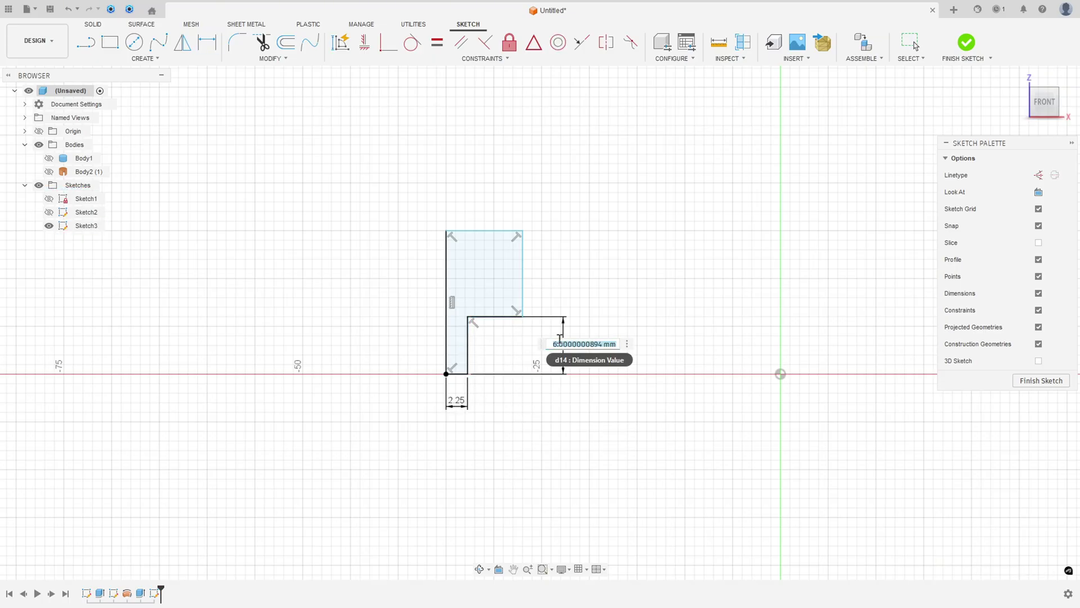
text(4)
key(Return)
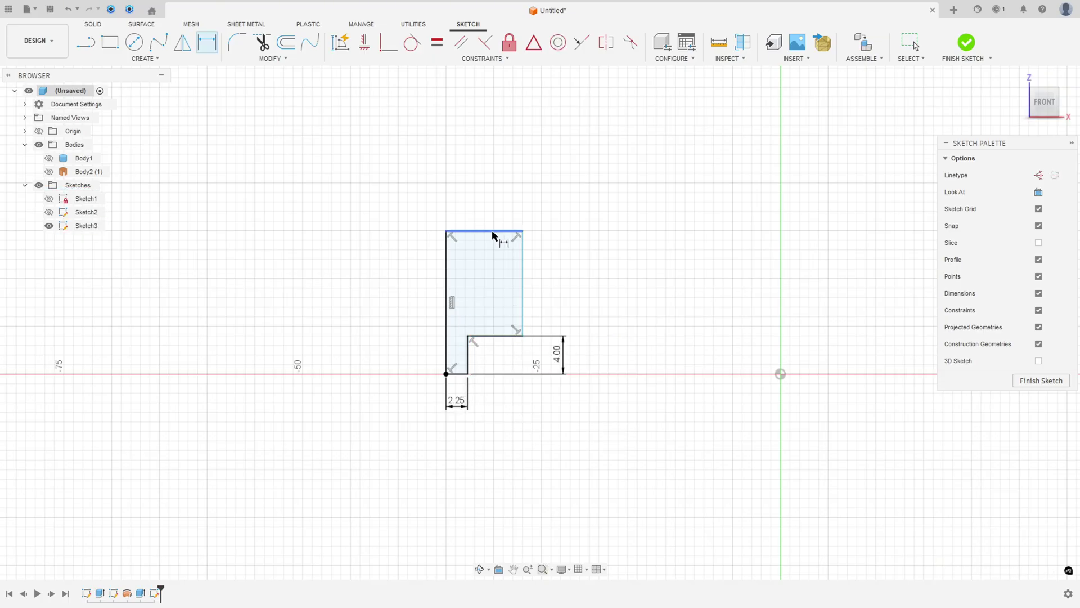
Dimension the profile's top edge as 4 mm and its long vertical edge as 15 mm
click(492, 236)
click(494, 200)
text(4)
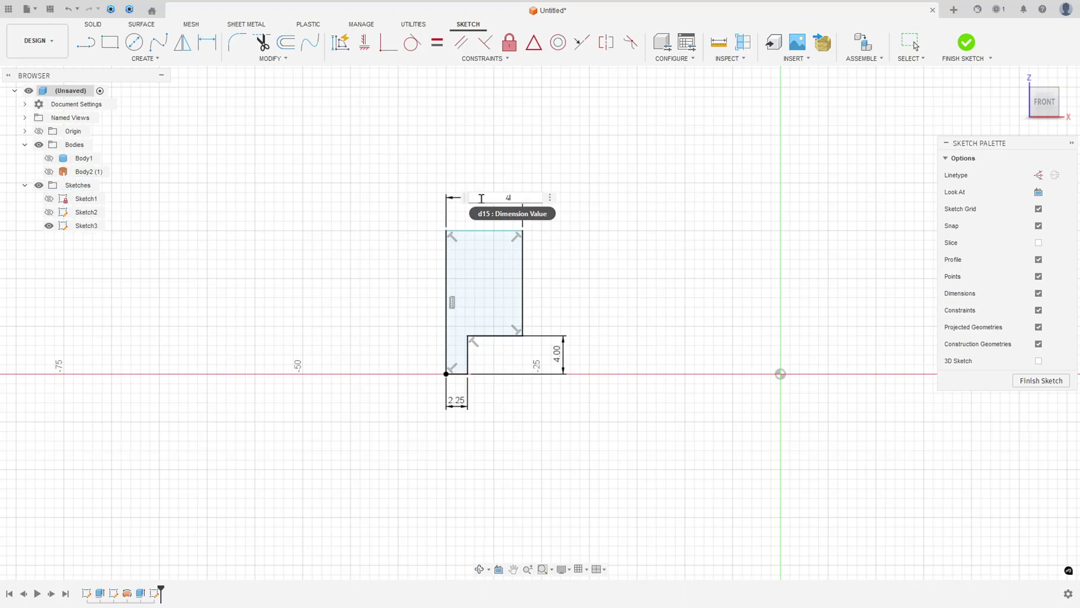
key(Return)
click(446, 278)
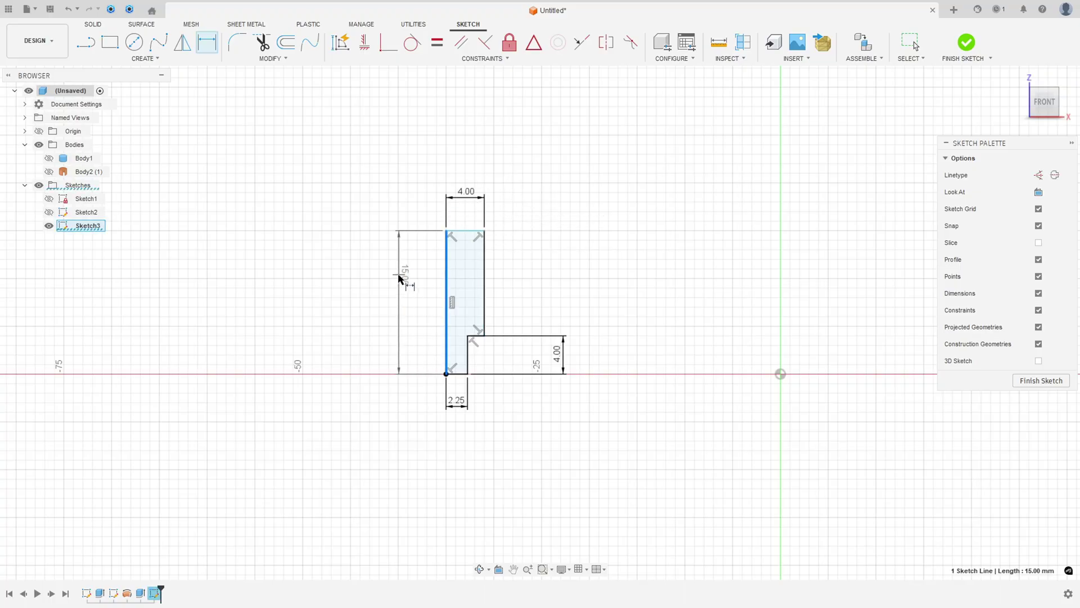
click(398, 278)
key(Return)
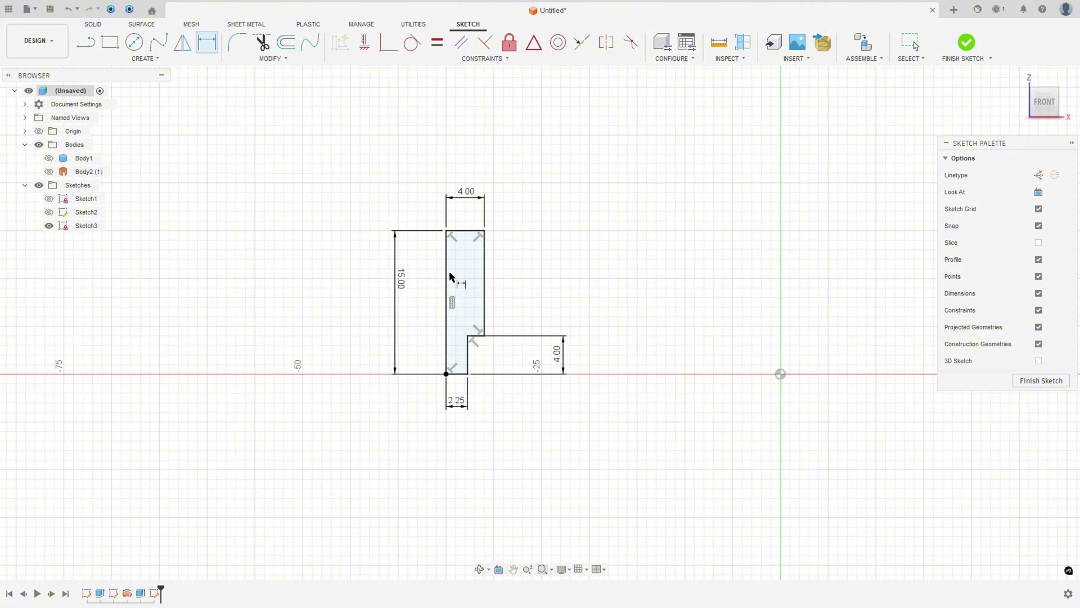
Show Body1, finish the sketch, and revolve the stepped profile 360 degrees about its long vertical edge as a cut
click(49, 158)
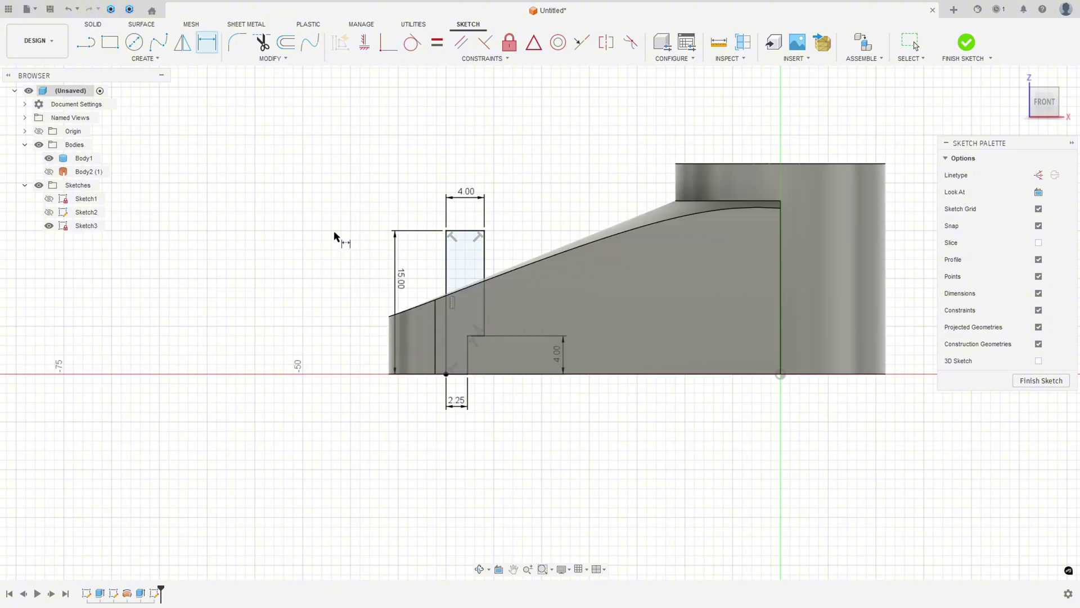
click(965, 45)
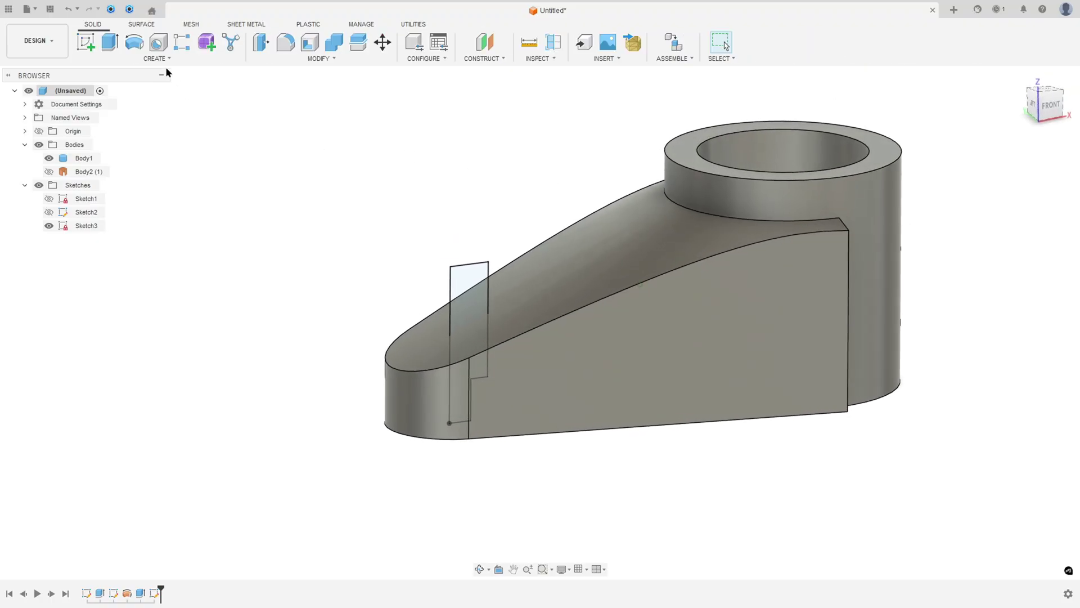
click(135, 42)
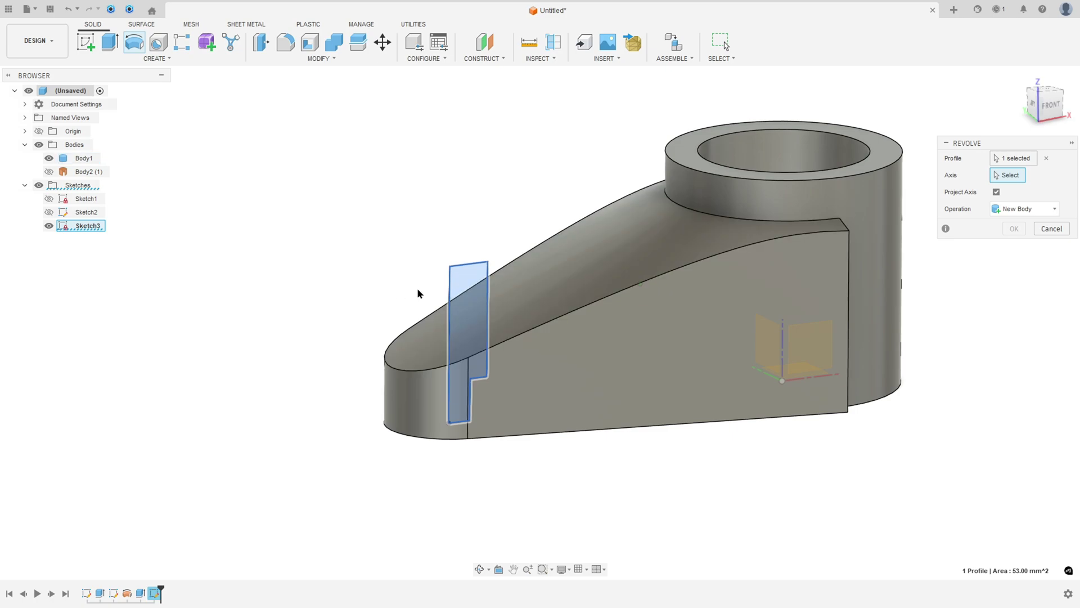
click(448, 292)
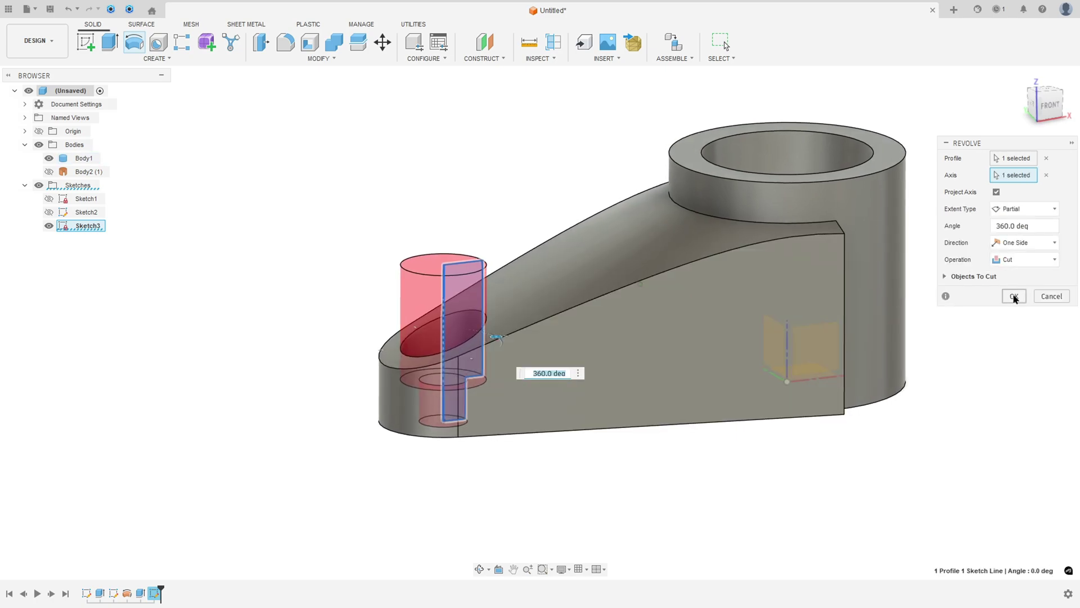
click(1013, 297)
Inspect the counterbored hole with a section analysis on the XZ plane, then hide the analysis
shift+middle_drag(1014, 295, 582, 55)
click(554, 42)
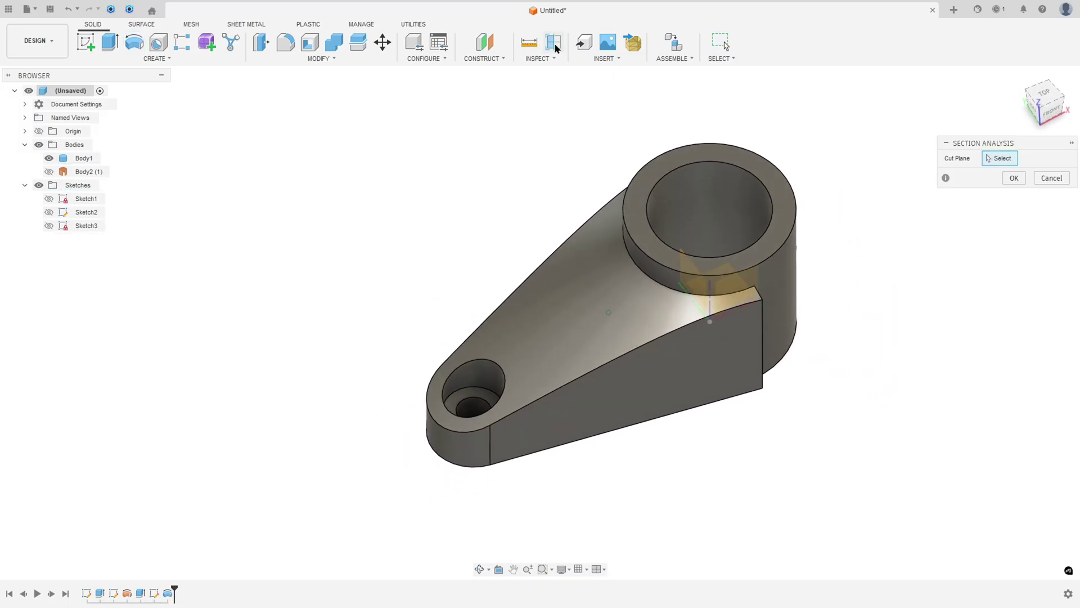
click(735, 272)
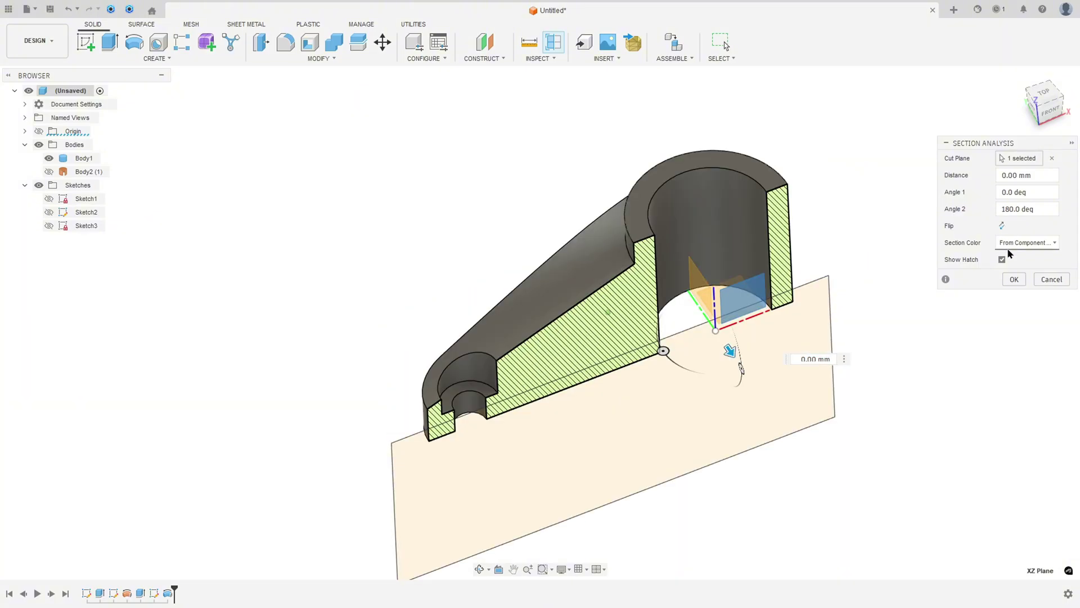
click(1014, 279)
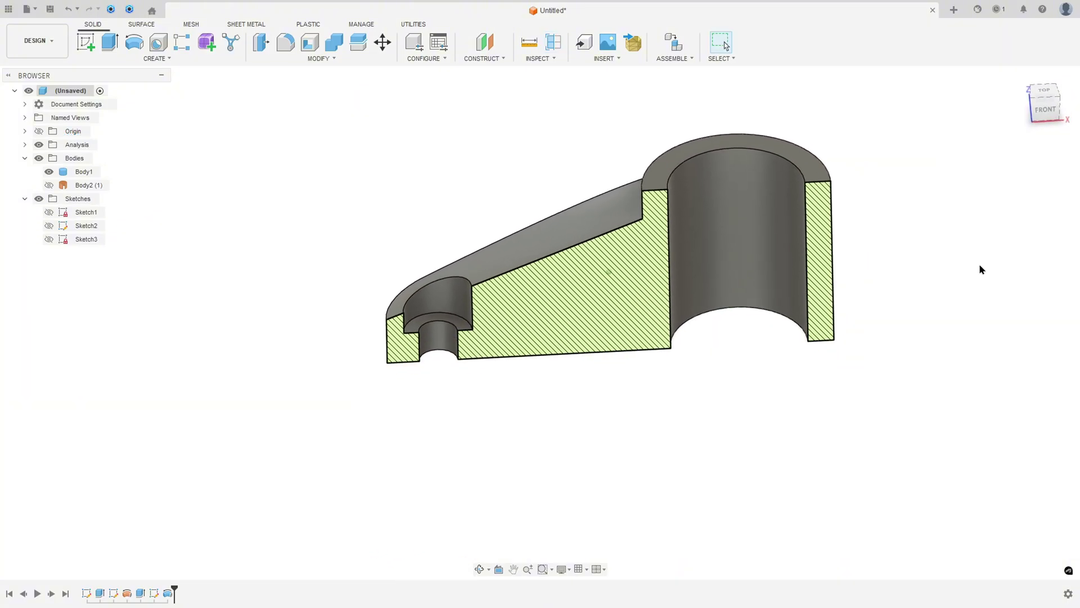
click(38, 144)
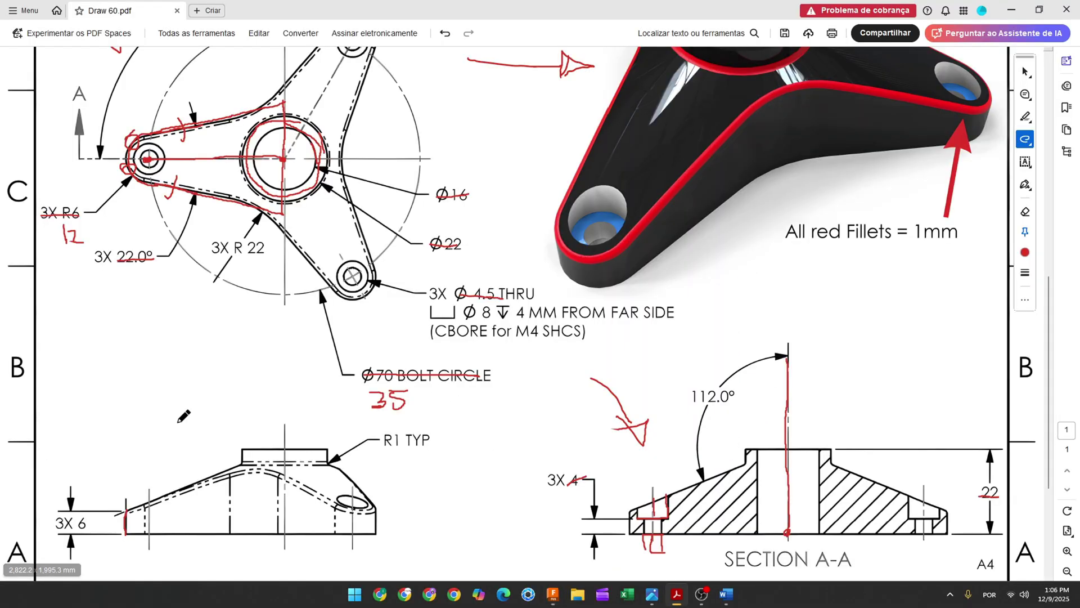
Switch to Draw 60.pdf, fit the page, and trace the other two arms and mark the 3X 120° spacing in red
key(ctrl+0)
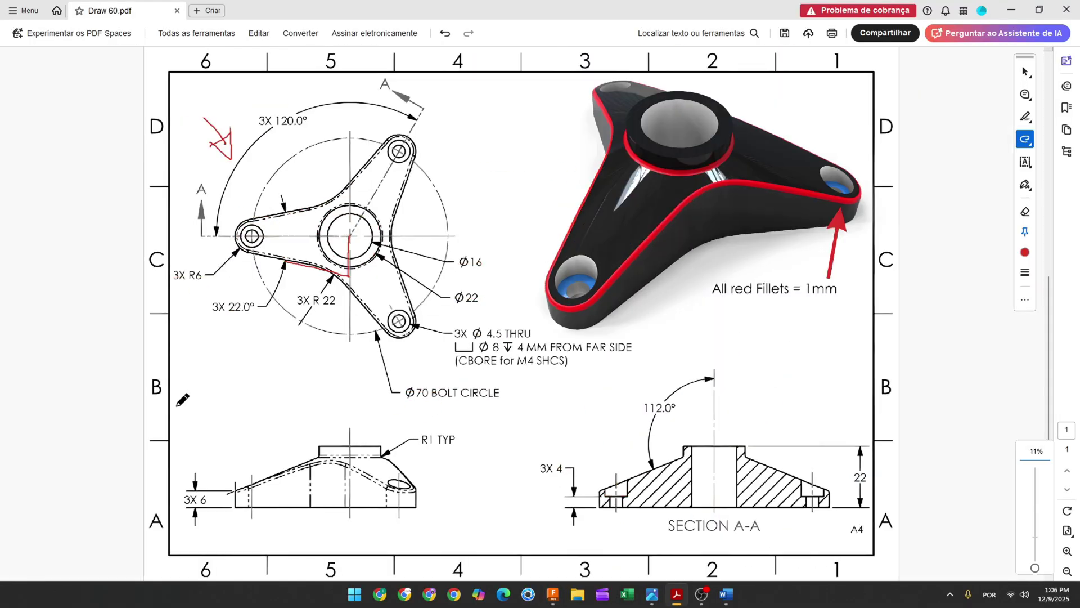
mouse_move(326, 269)
mouse_down()
mouse_move(400, 333)
mouse_move(419, 310)
mouse_move(388, 242)
mouse_move(412, 173)
mouse_up()
drag(402, 131, 335, 197)
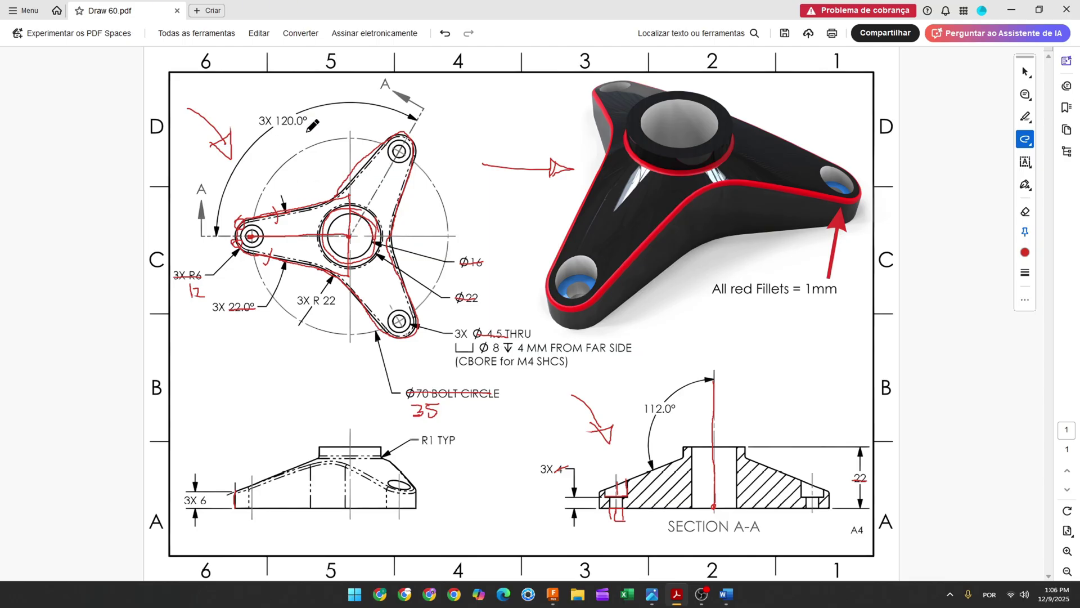
drag(278, 130, 299, 128)
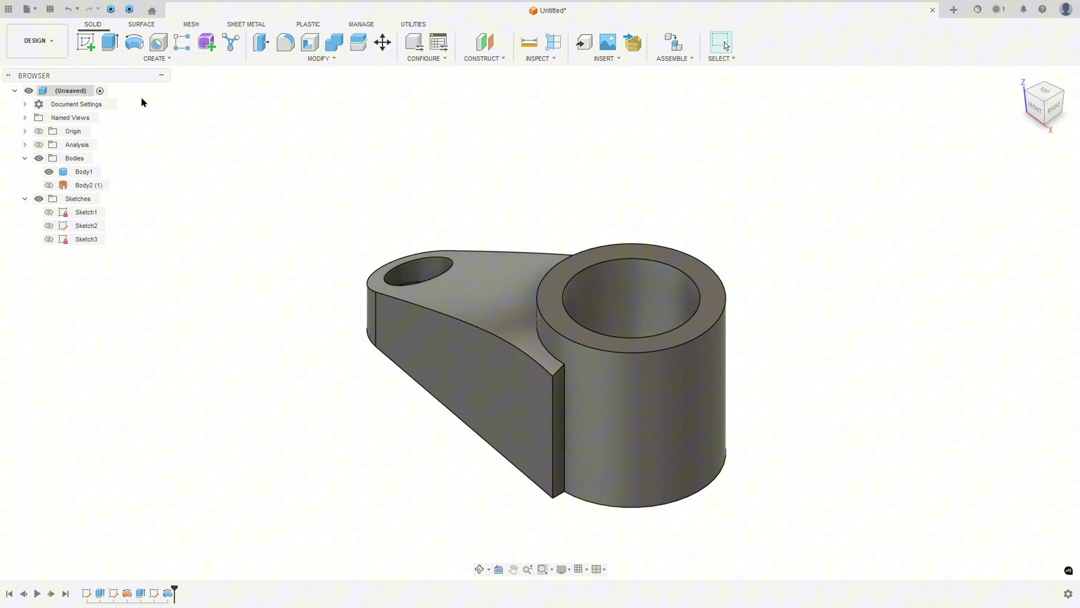
Circularly pattern the arm extrusion and counterbored-hole revolve features around the hub axis with full distribution and a quantity of 3
click(161, 58)
mouse_move(117, 289)
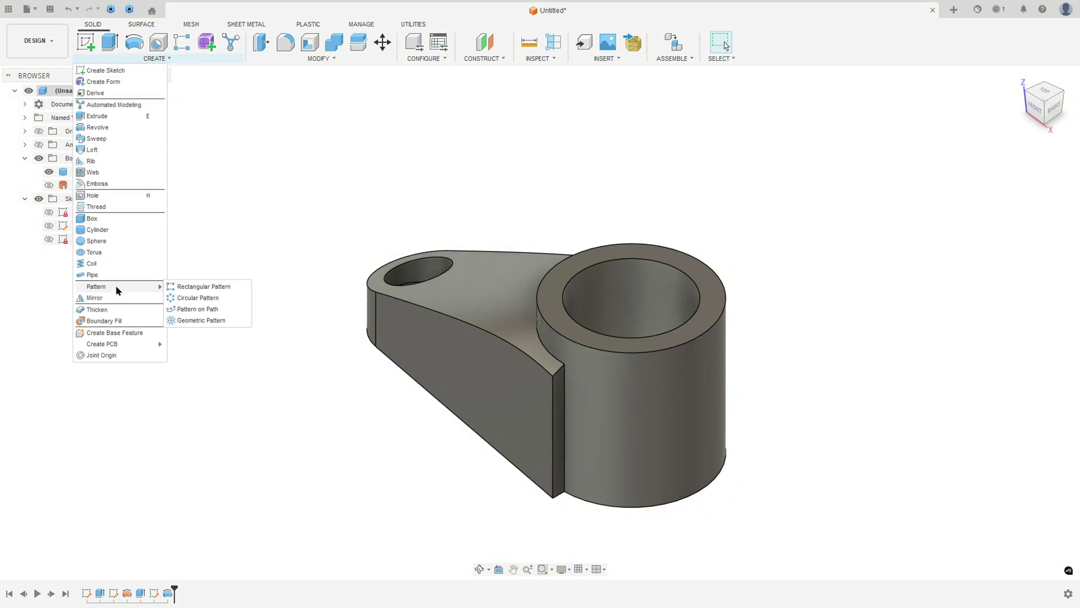
click(177, 297)
shift+middle_drag(411, 272, 895, 197)
click(1011, 177)
click(1002, 220)
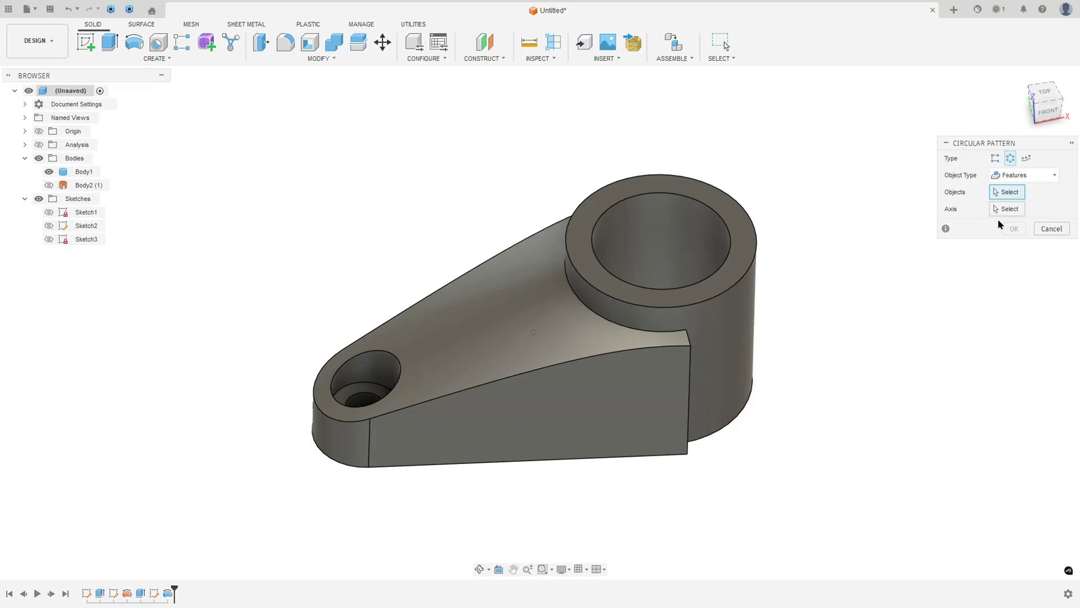
click(168, 595)
click(143, 595)
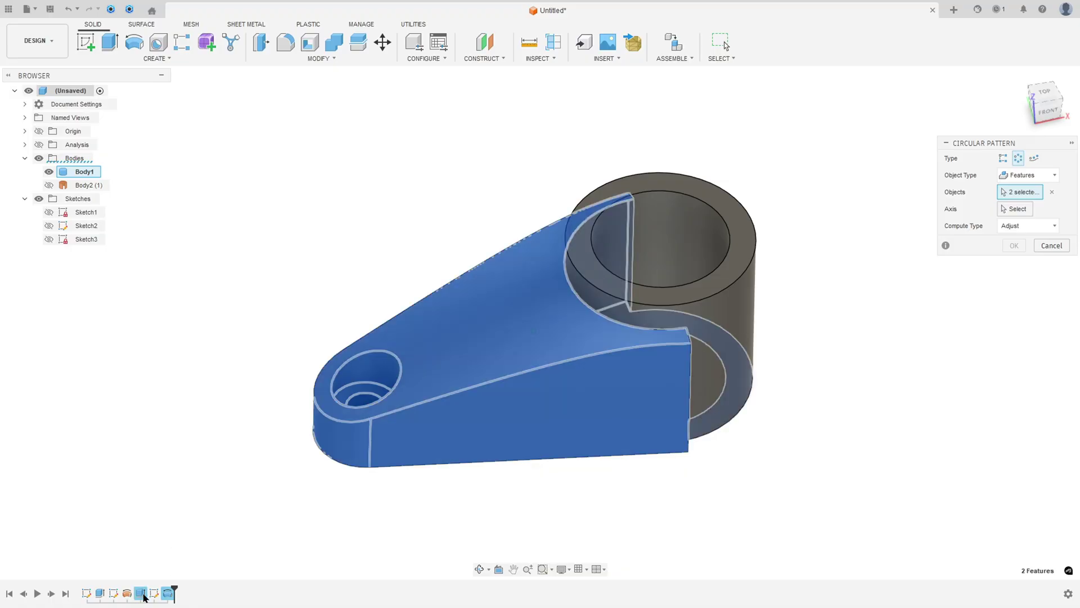
click(1012, 210)
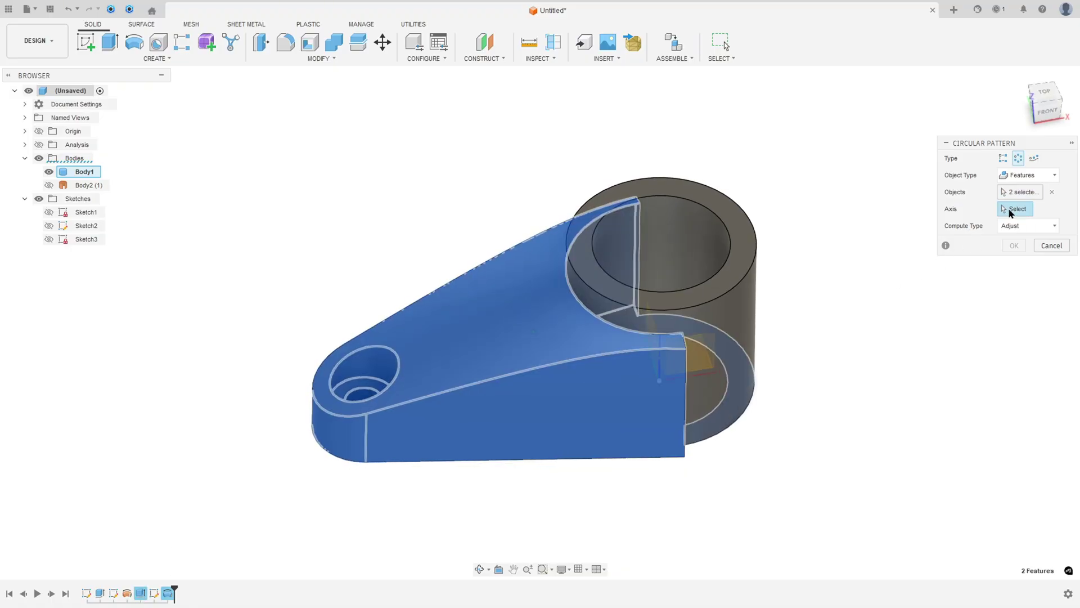
click(700, 218)
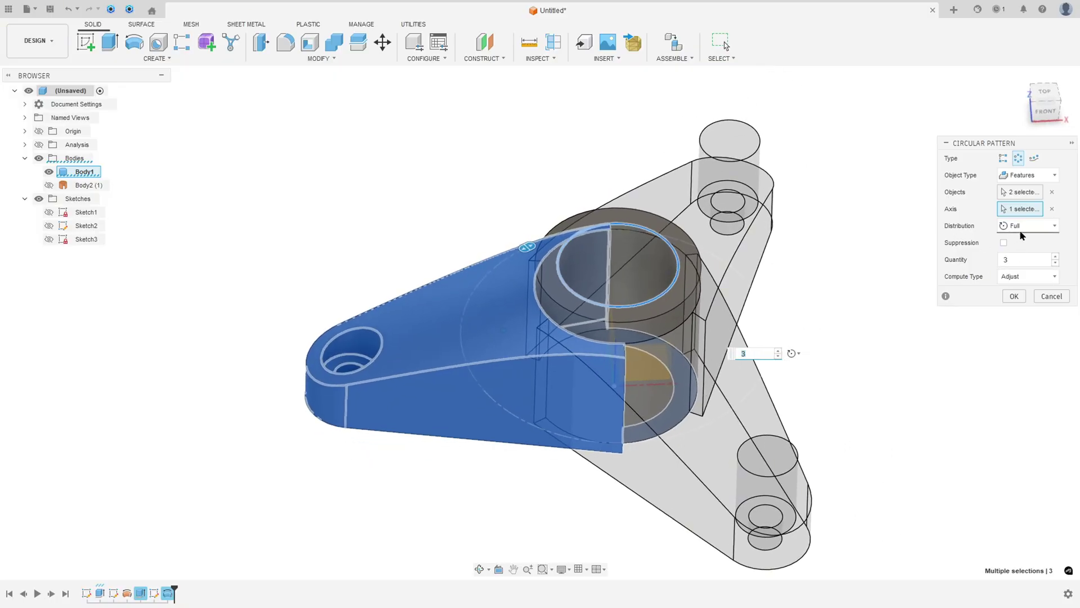
click(1013, 296)
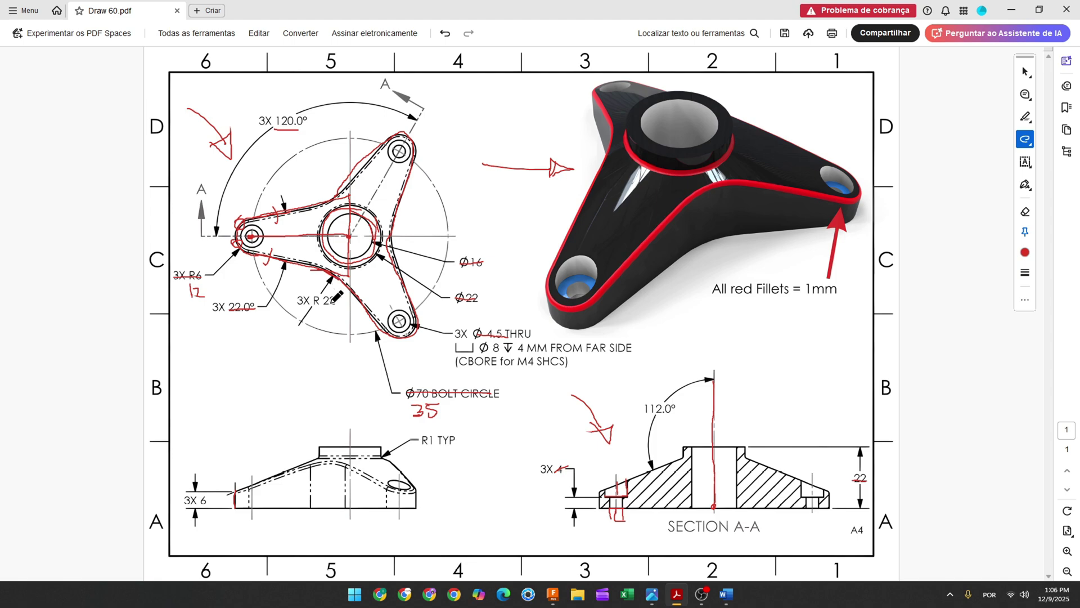
Mark the 3X R 22 note in Draw 60.pdf in red, switch back to Fusion, and fillet the three vertical edges between the arms at 22 mm
drag(297, 303, 336, 303)
click(552, 594)
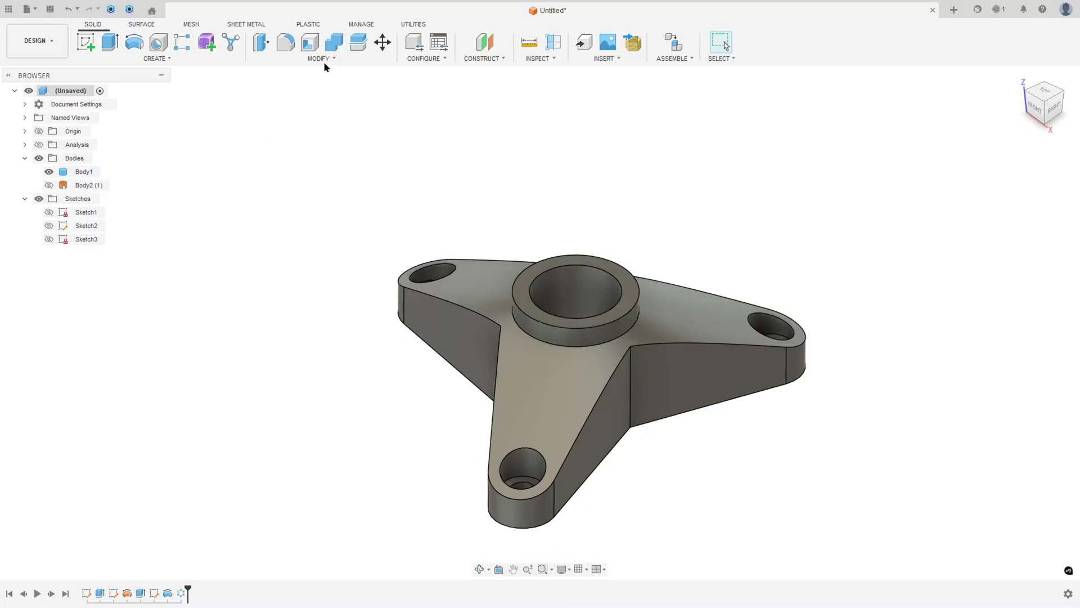
click(286, 44)
shift+middle_drag(415, 361, 525, 375)
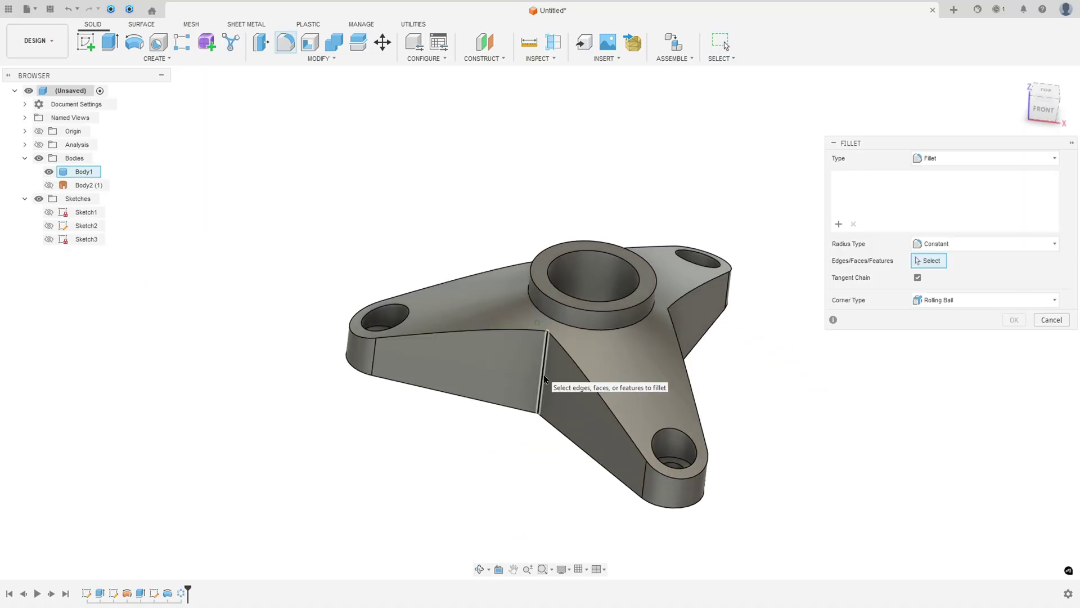
click(527, 385)
shift+middle_drag(720, 407, 612, 376)
click(495, 296)
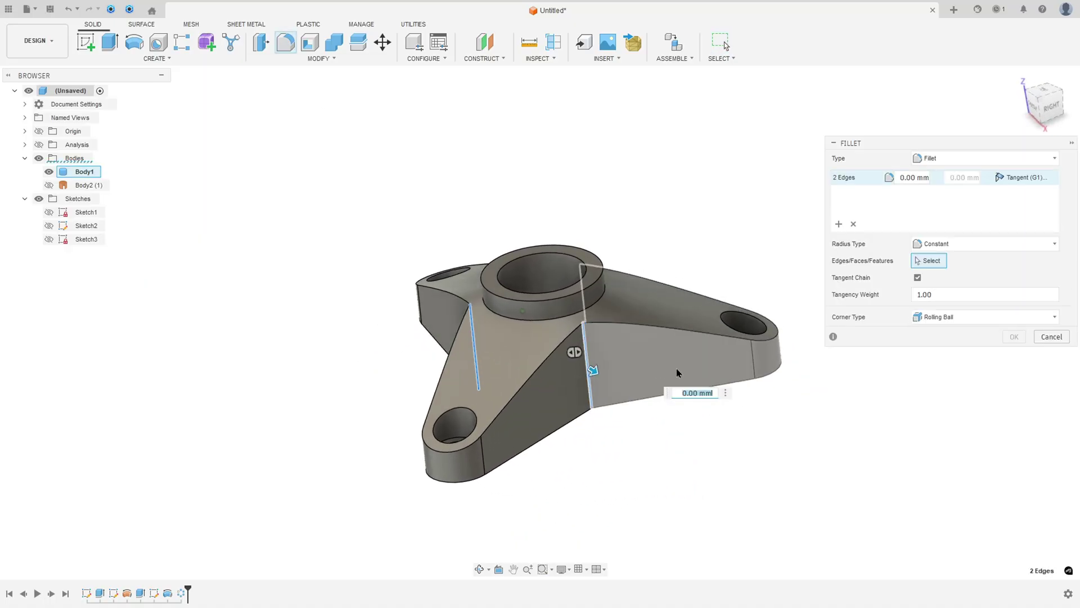
shift+middle_drag(574, 345, 826, 369)
click(539, 360)
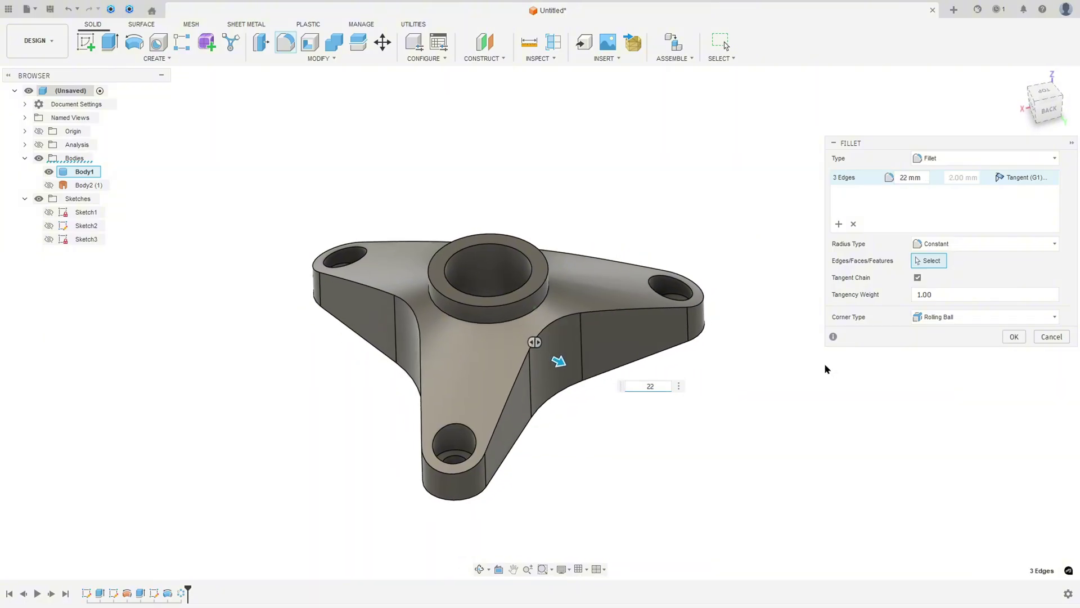
click(1013, 336)
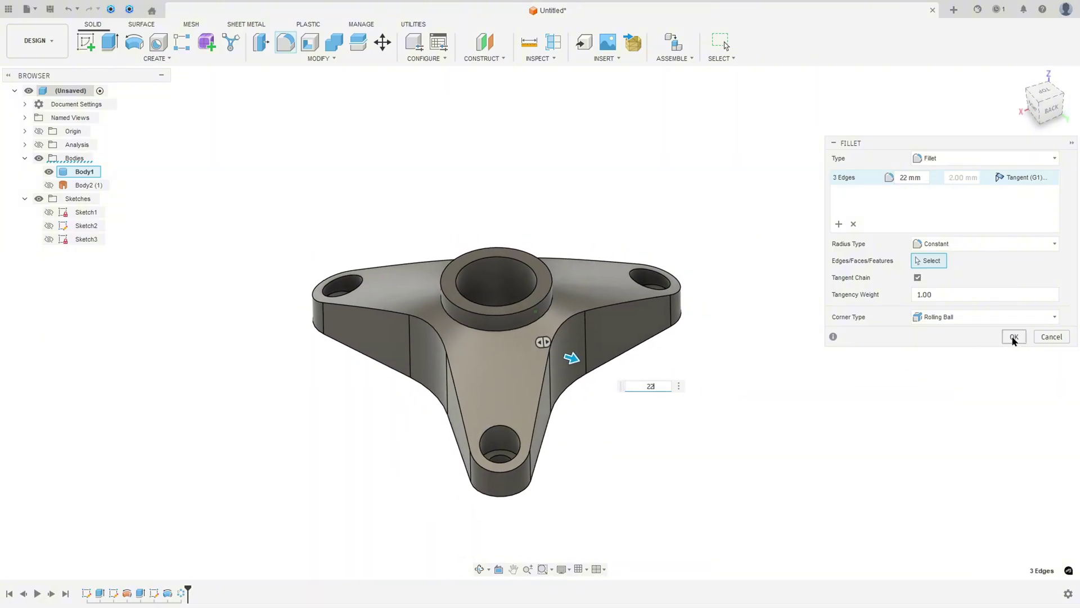
shift+middle_drag(945, 339, 84, 434)
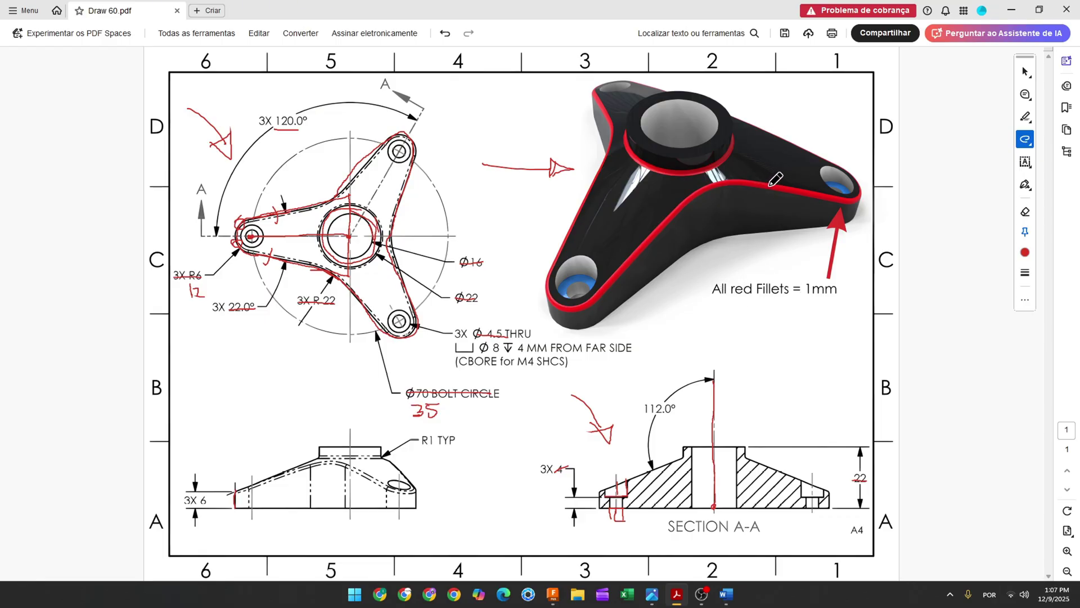
Trace the arm and hub-base fillets and mark the 1mm fillet note in red on Draw 60.pdf, and switch back to Fusion
mouse_move(833, 195)
mouse_down()
mouse_move(852, 173)
mouse_move(795, 134)
mouse_up()
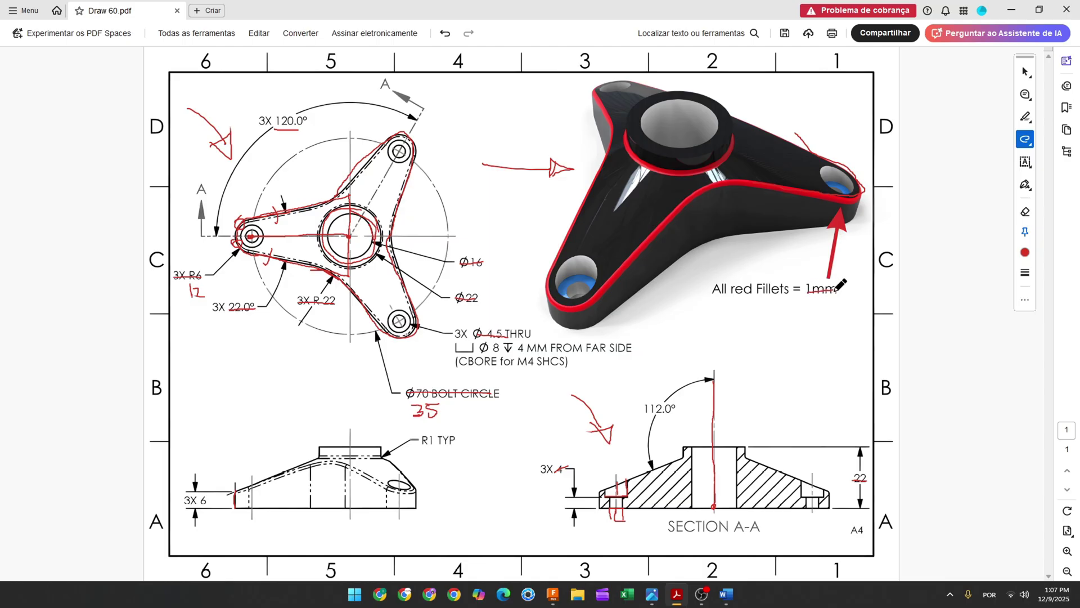
drag(664, 224, 656, 231)
mouse_move(652, 162)
mouse_down()
mouse_move(653, 171)
mouse_move(685, 160)
mouse_up()
click(554, 594)
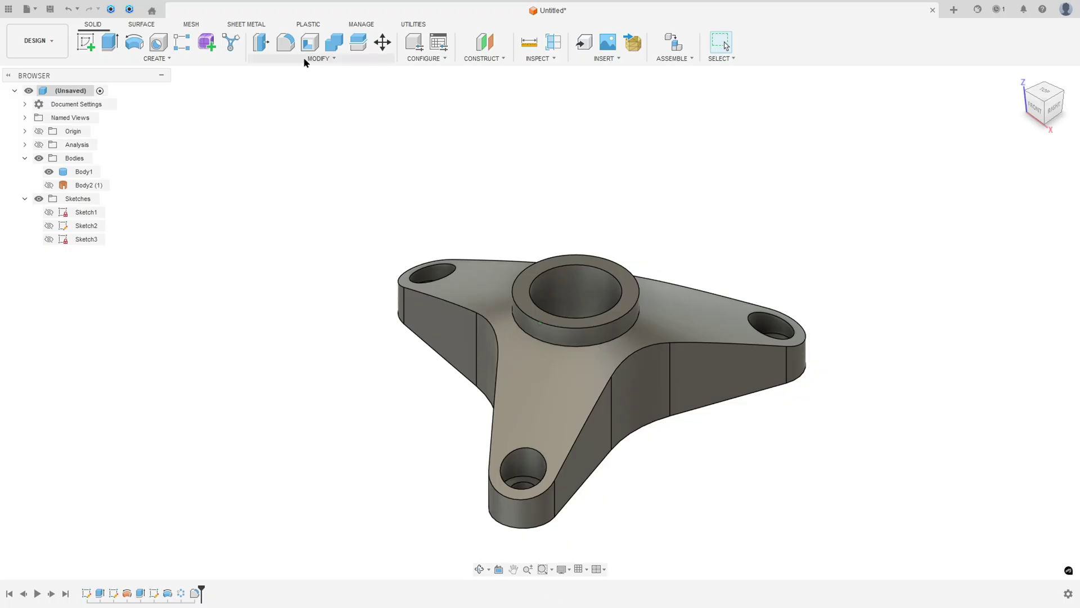
Fillet the arms' upper outline edges and the edge around the hub's base with a 1 mm radius
click(286, 44)
click(621, 354)
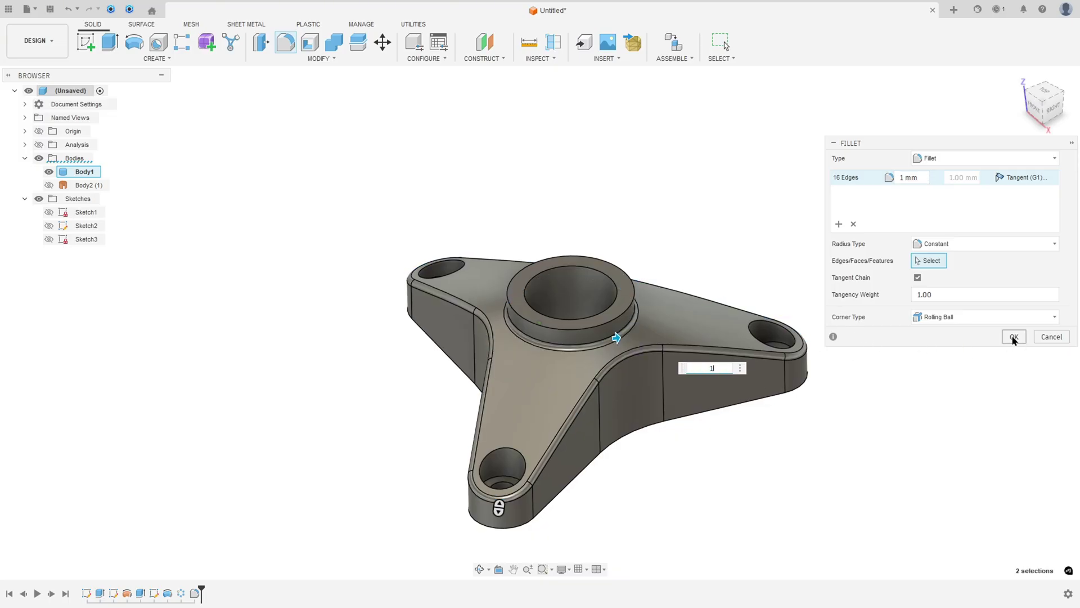
click(1013, 337)
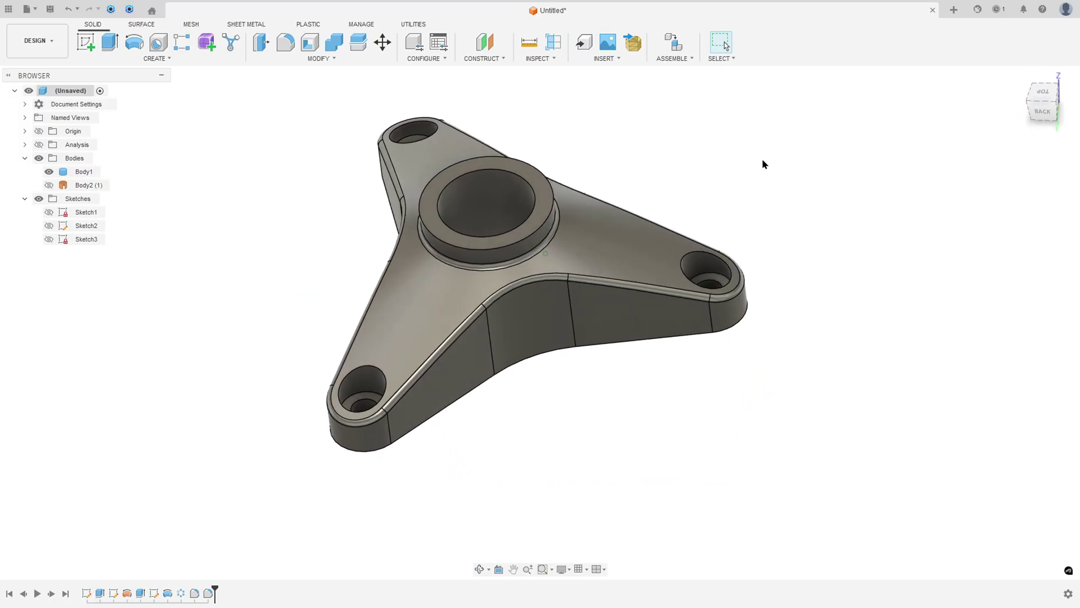
Apply a red appearance to the 1 mm fillet faces, the hub bore, and the faces of the three counterbored holes
key(a)
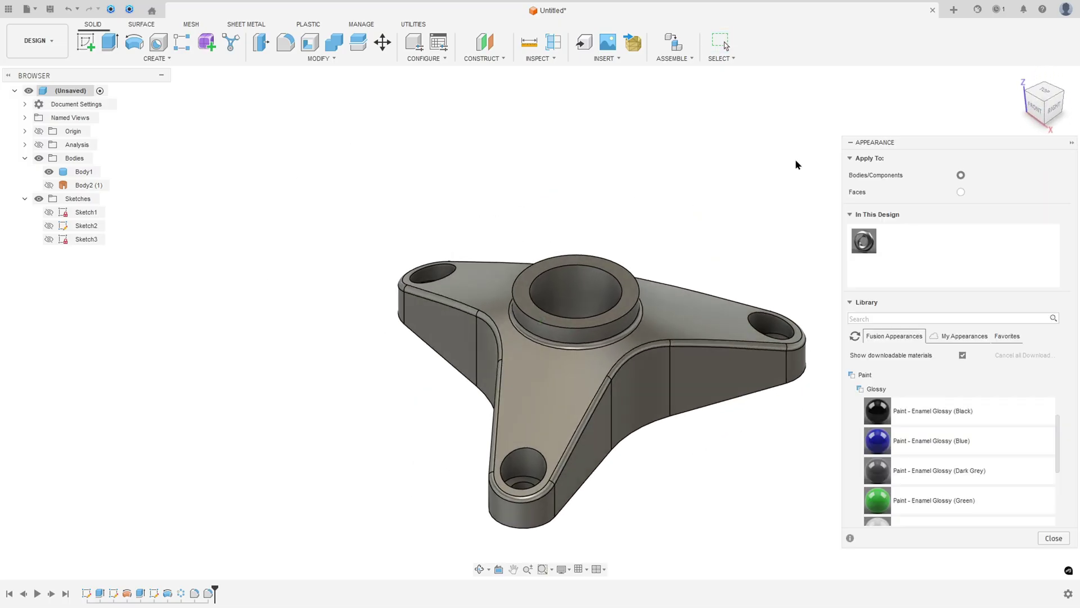
scroll(903, 484, down, 2)
mouse_move(883, 416)
mouse_down()
mouse_move(518, 506)
mouse_move(596, 320)
mouse_up()
key(Escape)
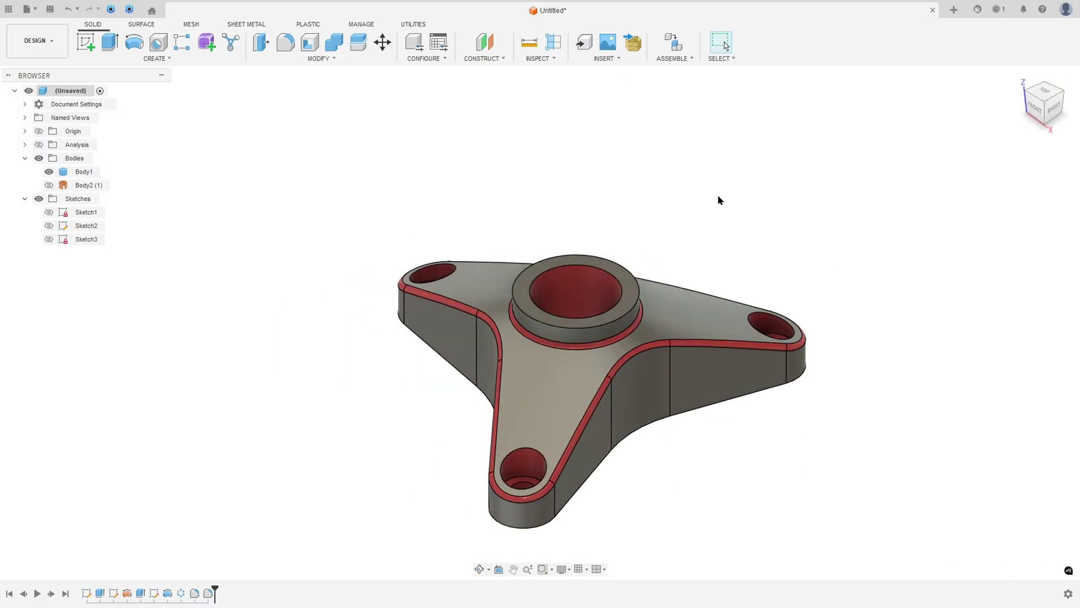